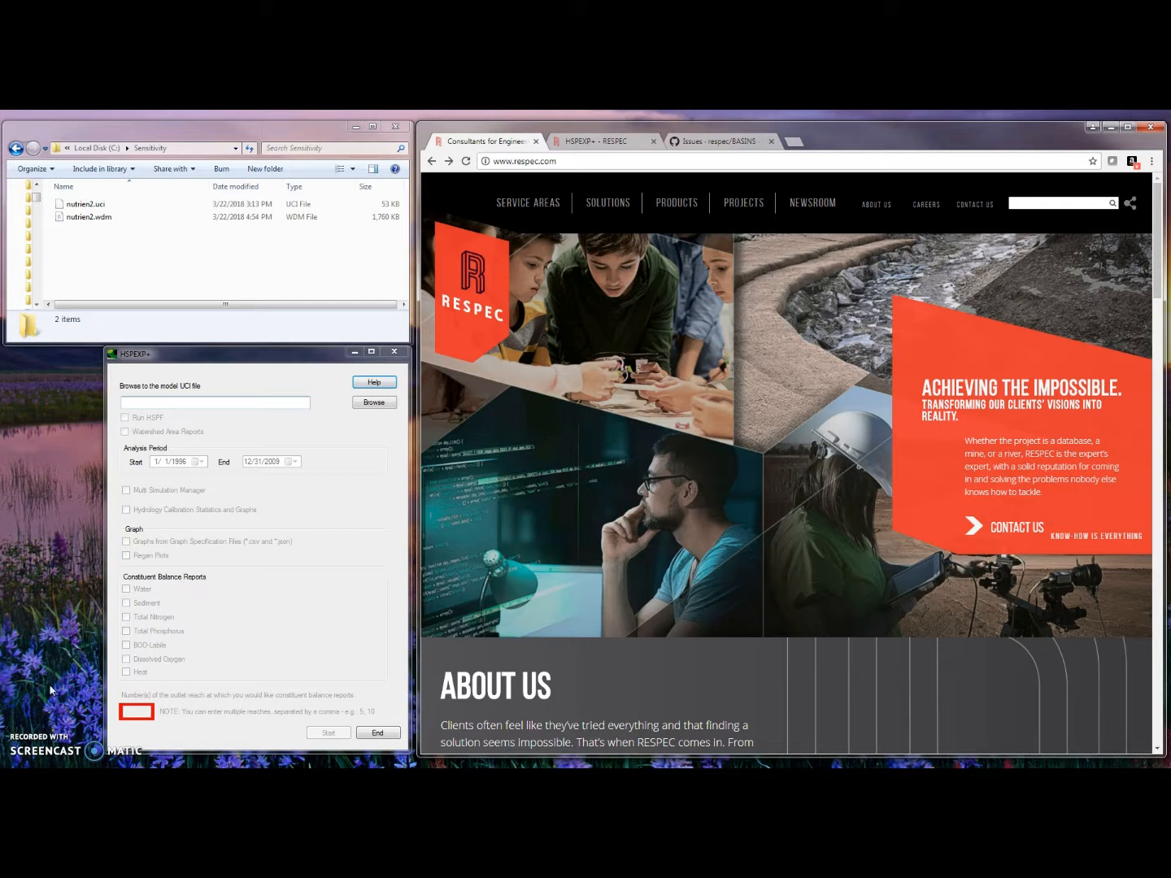
- Browse the RESPEC website's products listing and open the HSPEXP+ product page
click(50, 675)
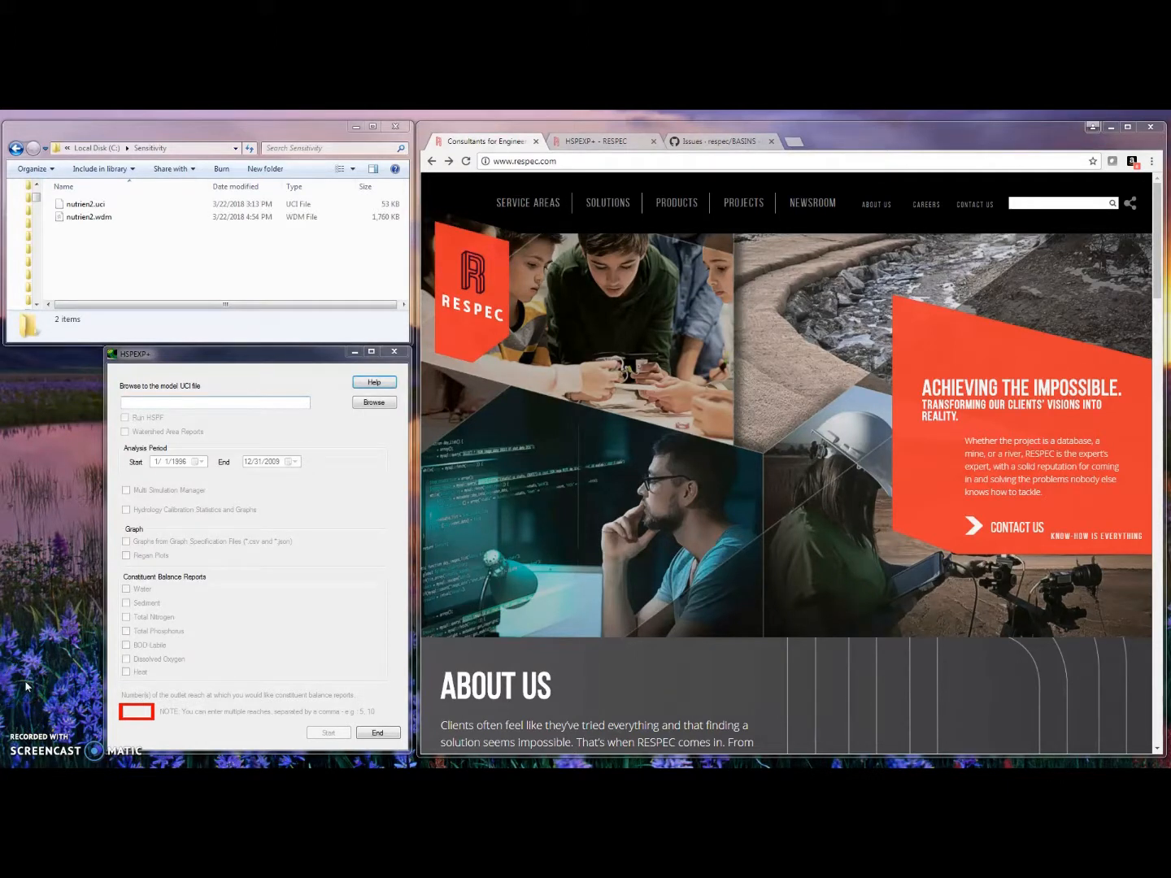
click(548, 161)
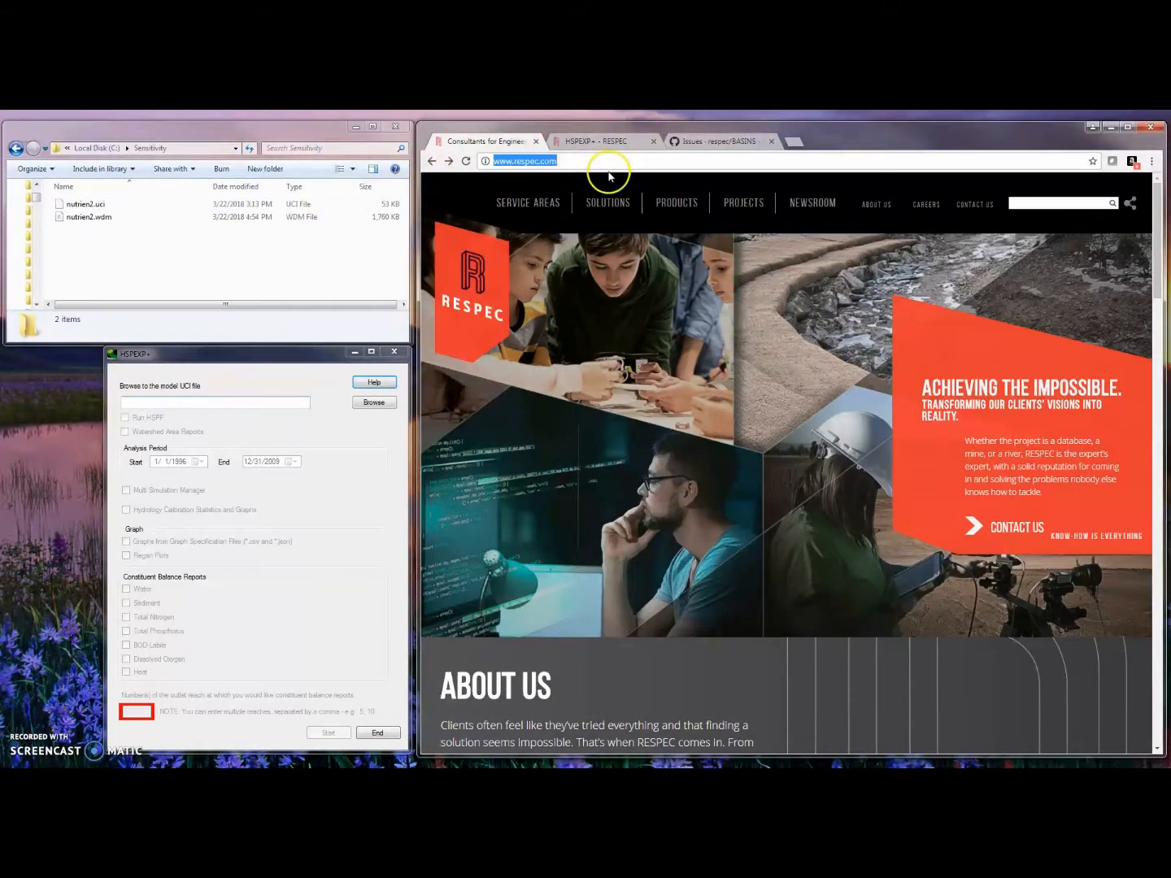
click(676, 205)
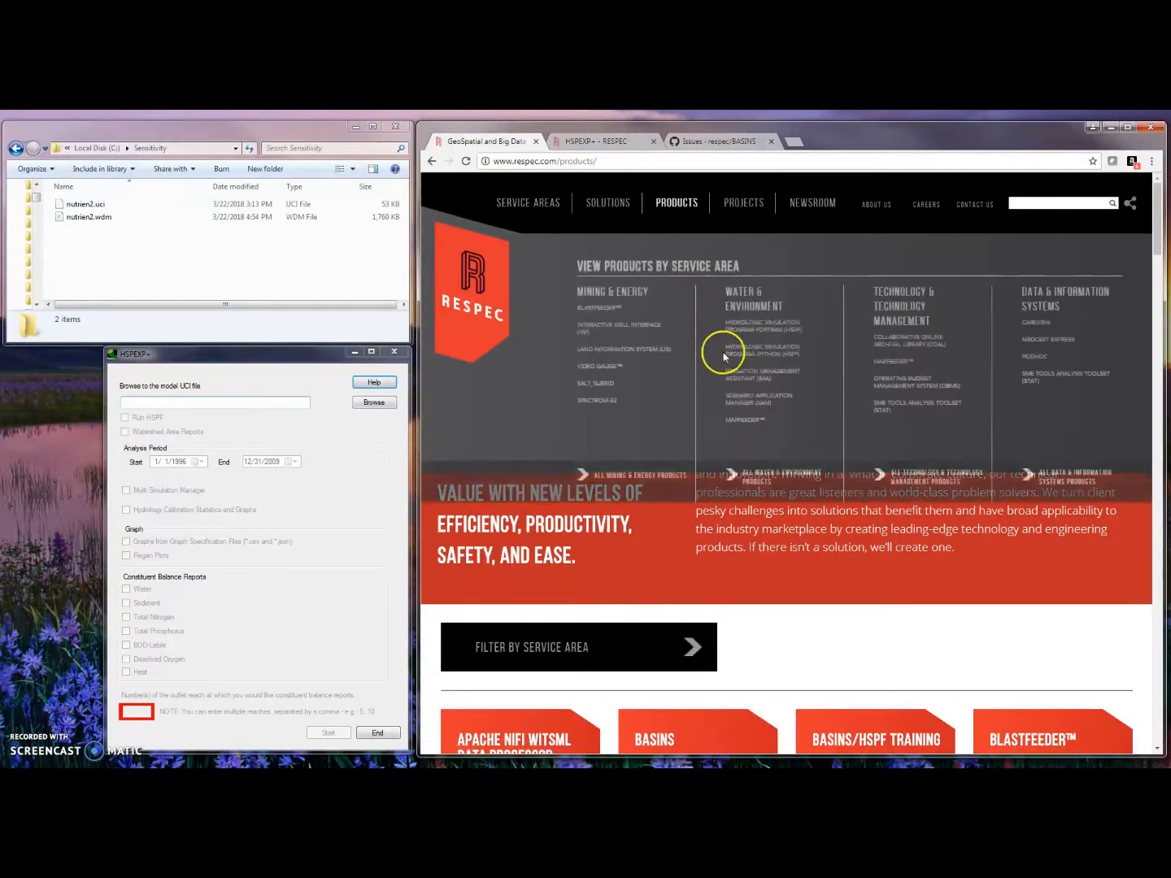
scroll(724, 357, down, 12)
scroll(726, 386, down, 7)
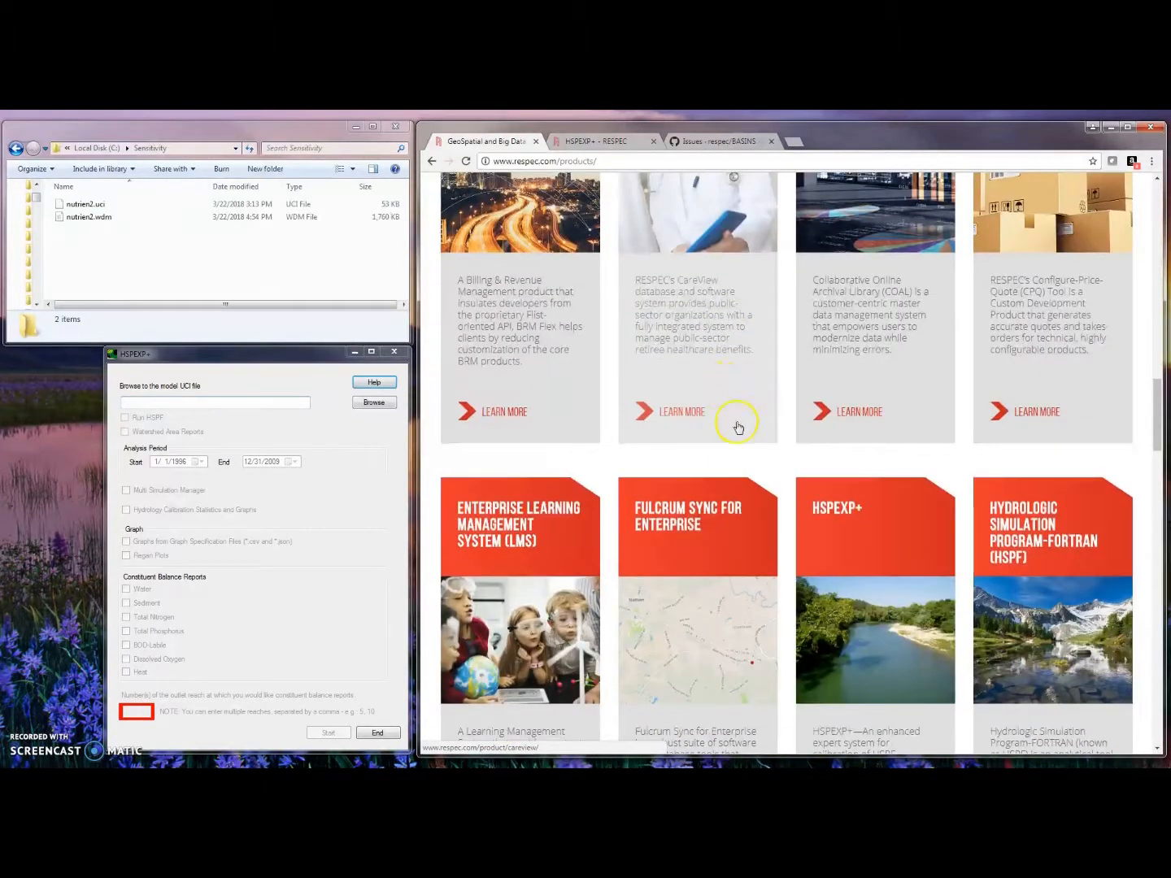
scroll(736, 439, down, 3)
click(864, 682)
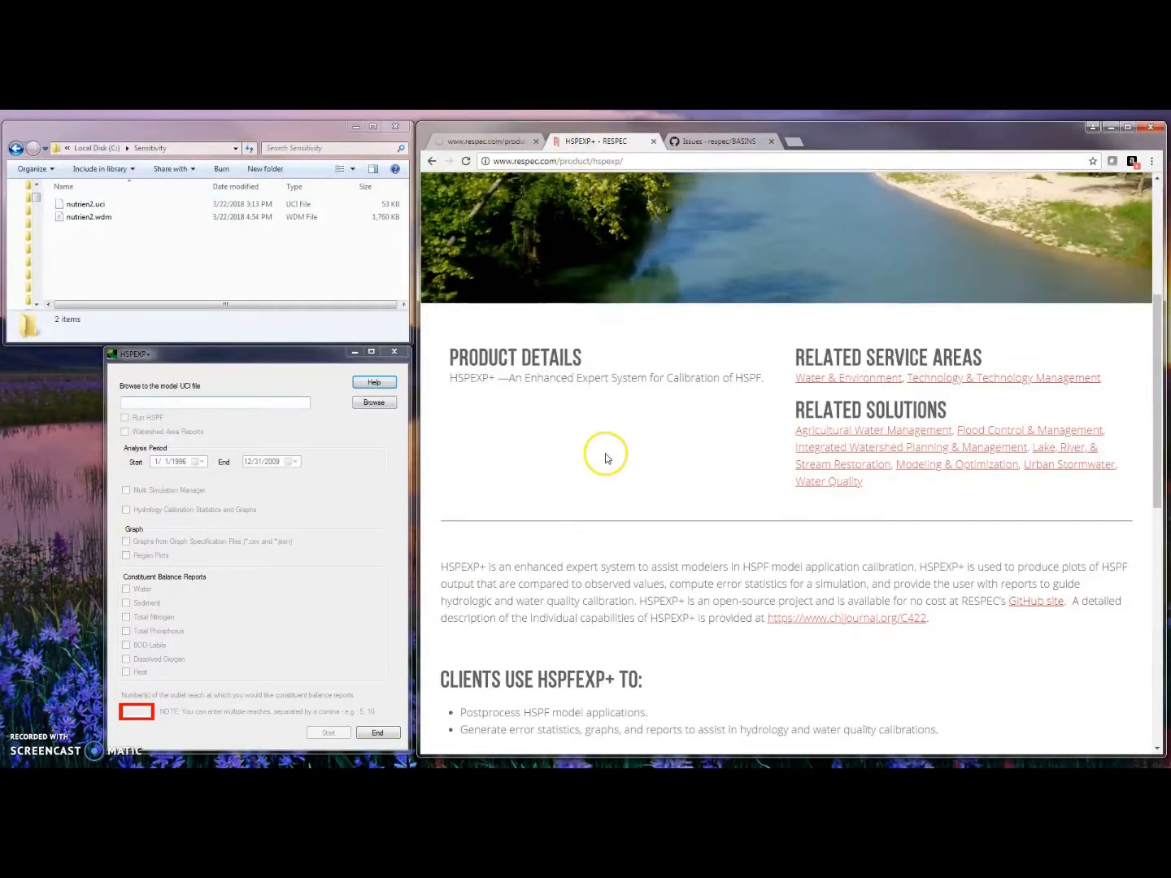
- Follow the GitHub site link in the HSPEXP+ description and view the user information form on the download page
scroll(605, 457, down, 2)
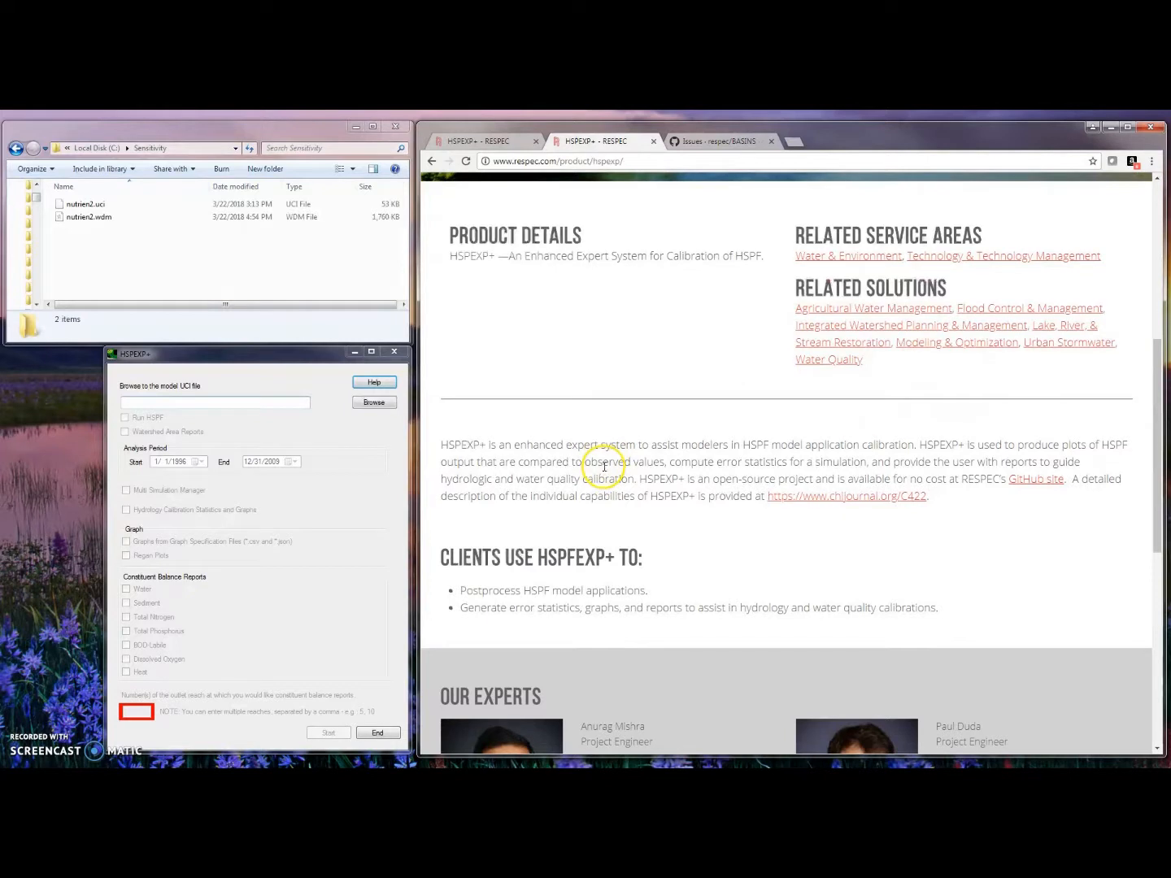
click(1048, 487)
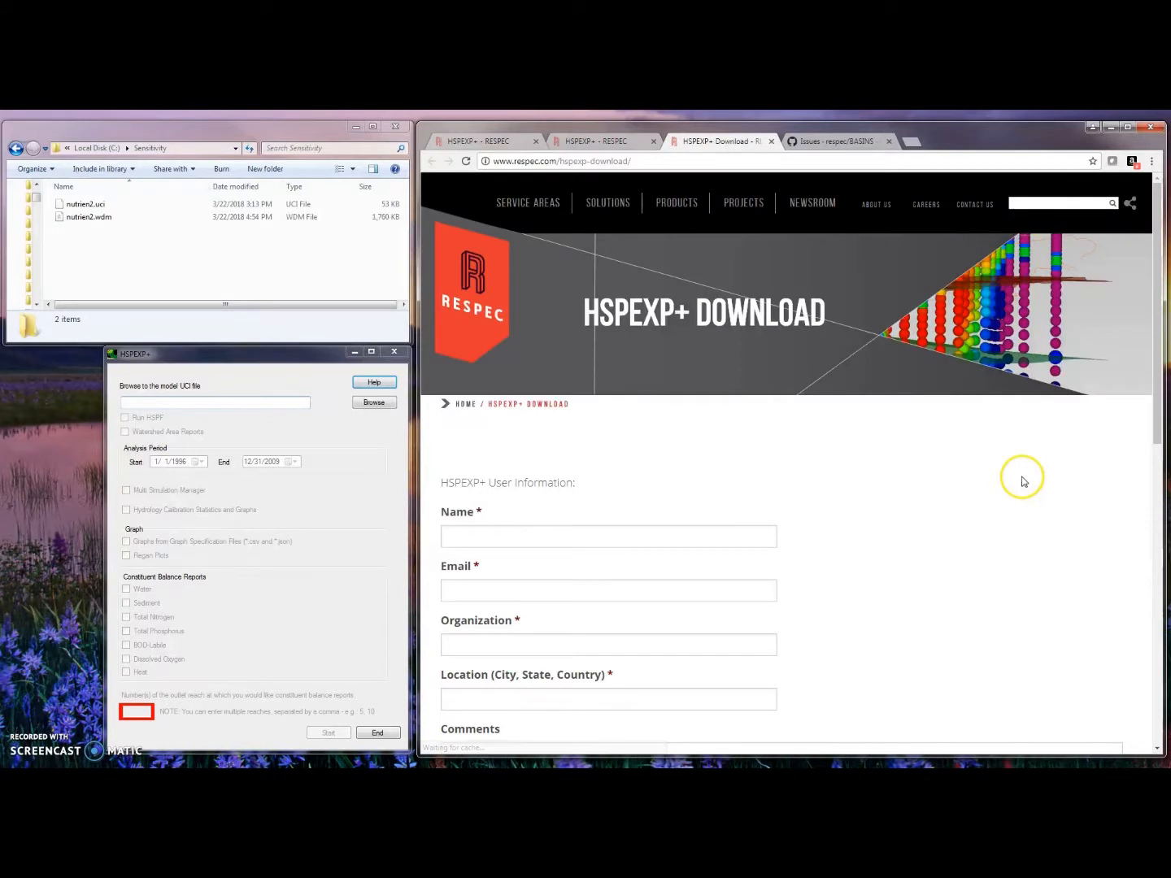
scroll(890, 512, down, 3)
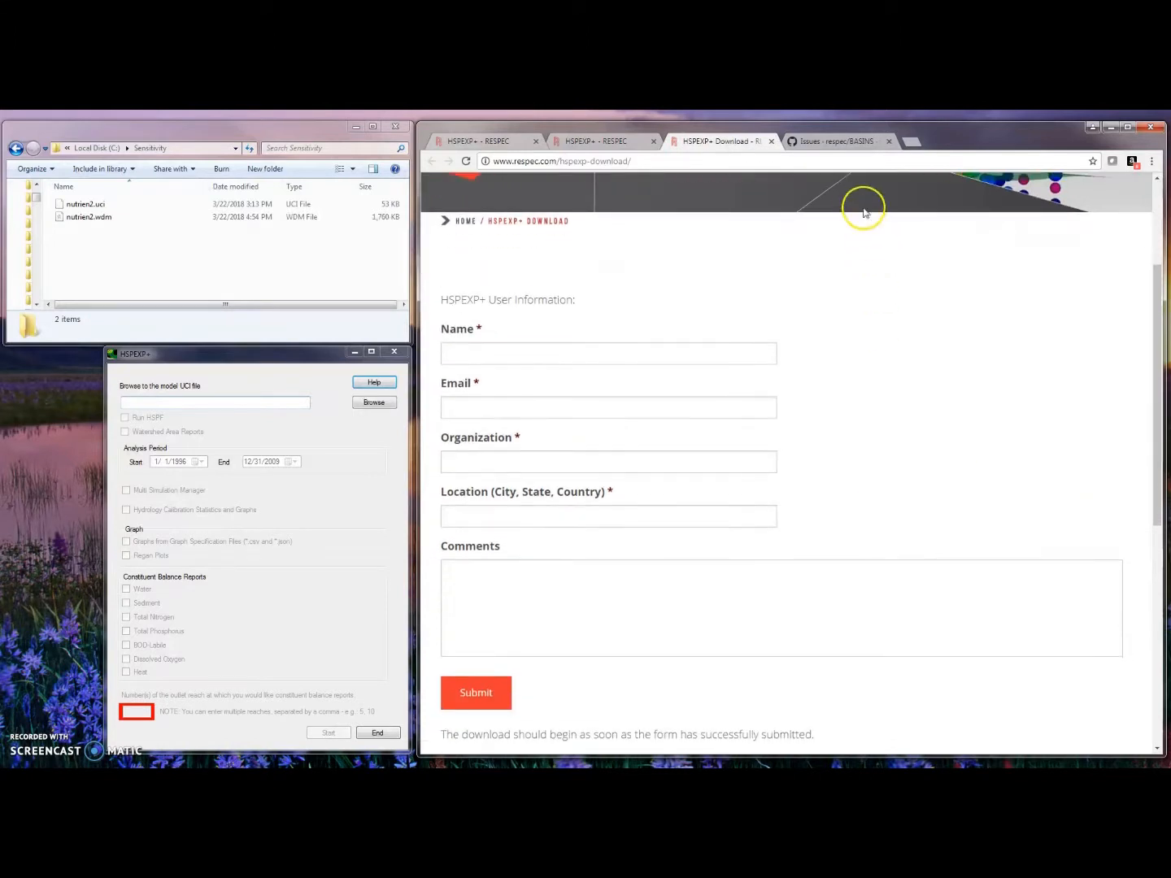
- View the issues list of the respec/BASINS GitHub repository and close the browser
click(830, 142)
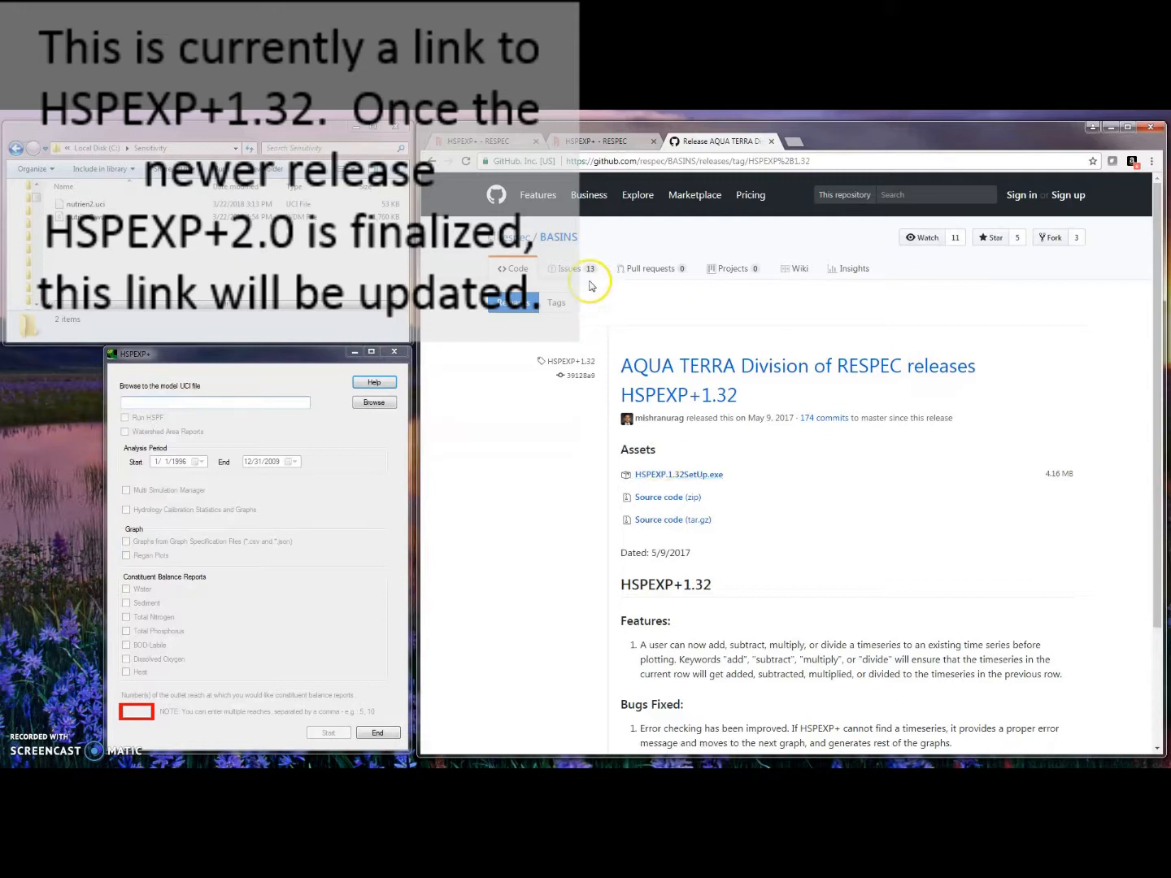
click(564, 273)
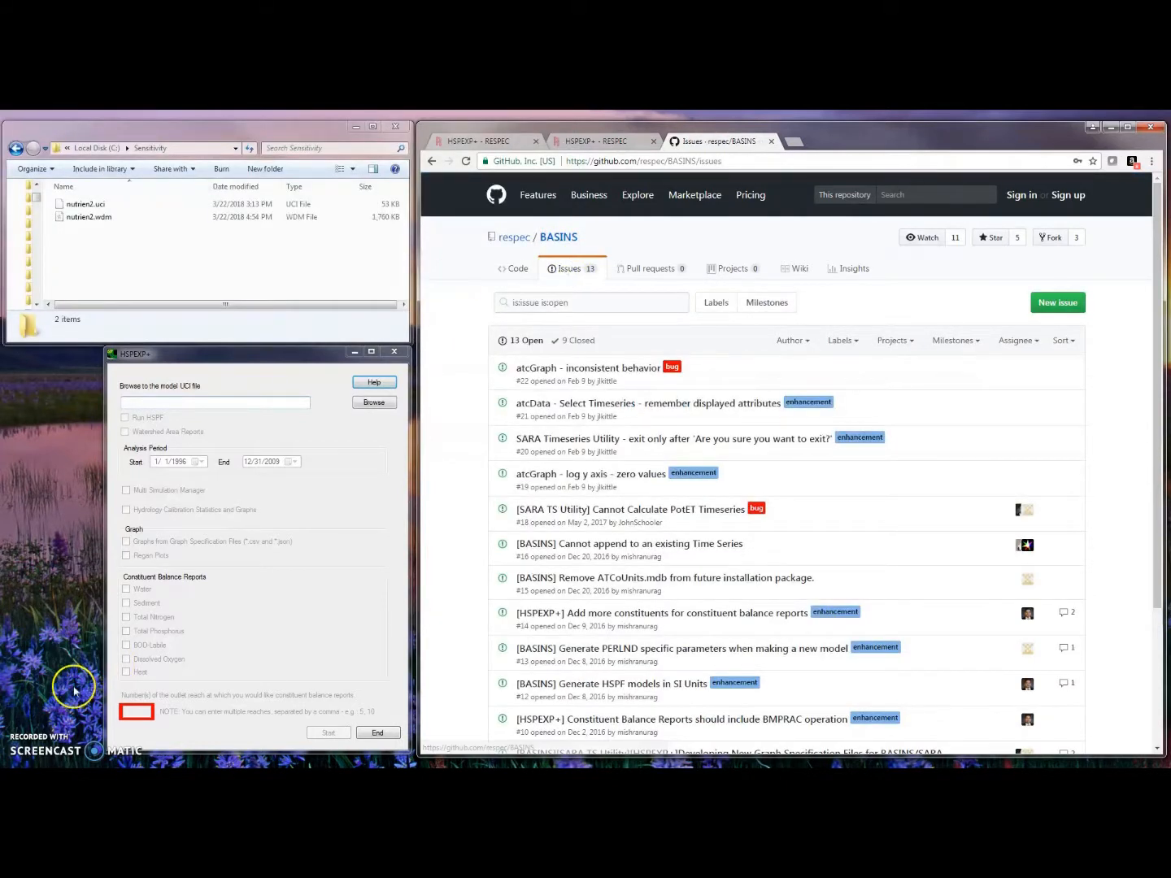
click(1152, 127)
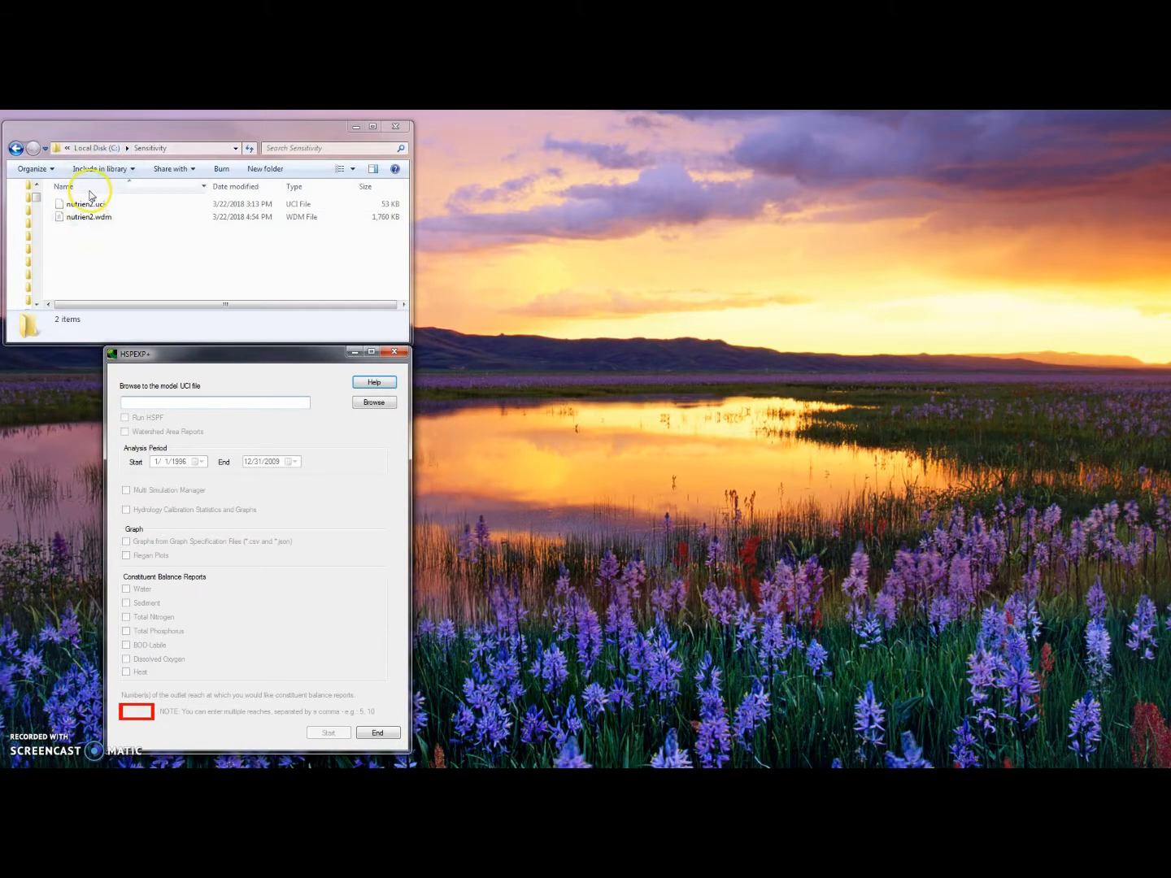
- Open nutrien2.uci from the C:\Sensitivity folder in UltraEdit and reposition the editor window
click(157, 149)
click(78, 206)
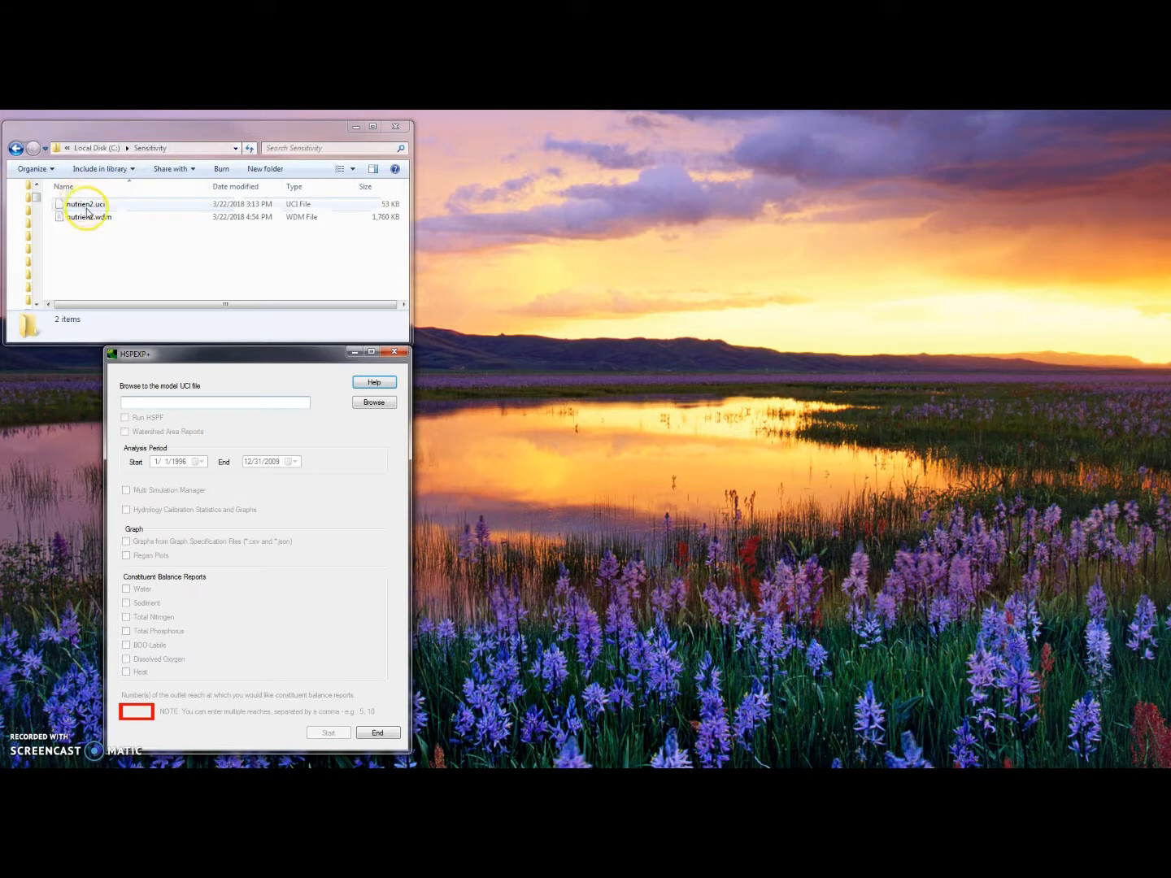
click(94, 218)
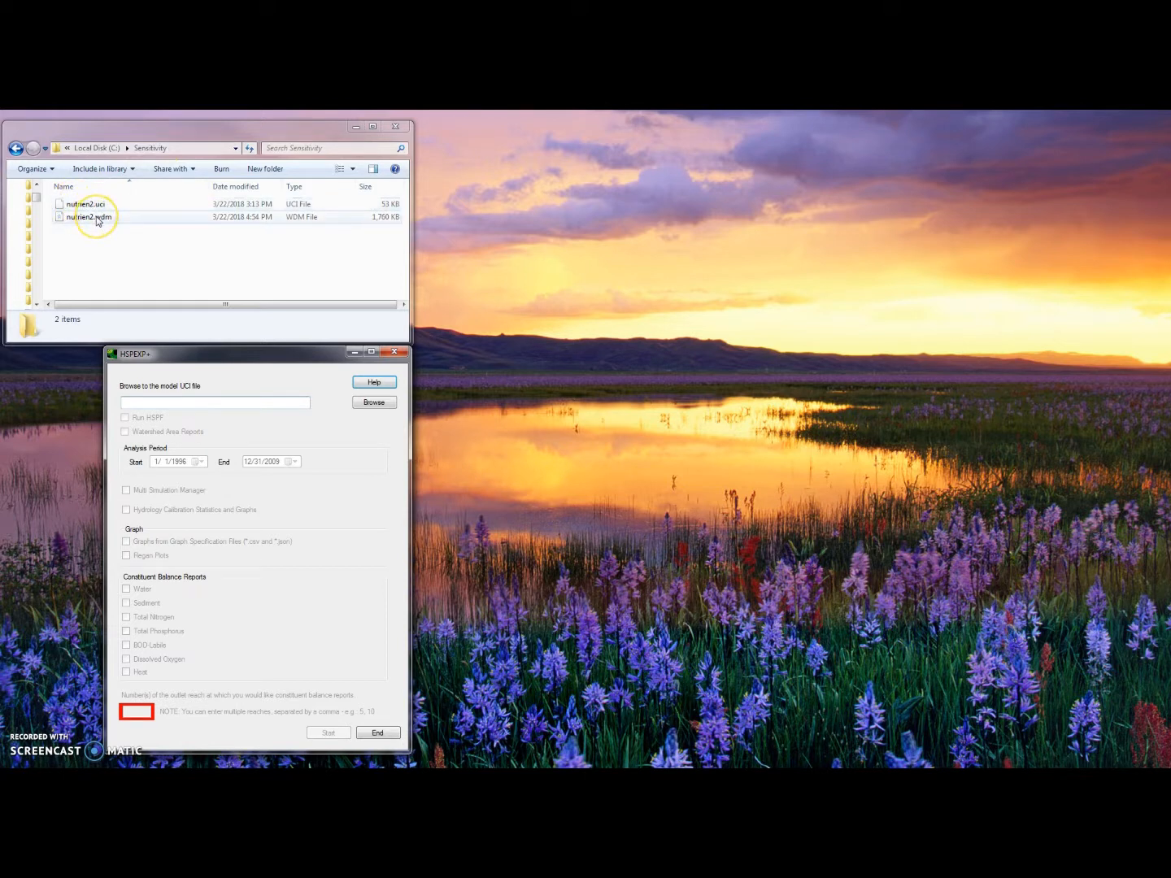
click(84, 209)
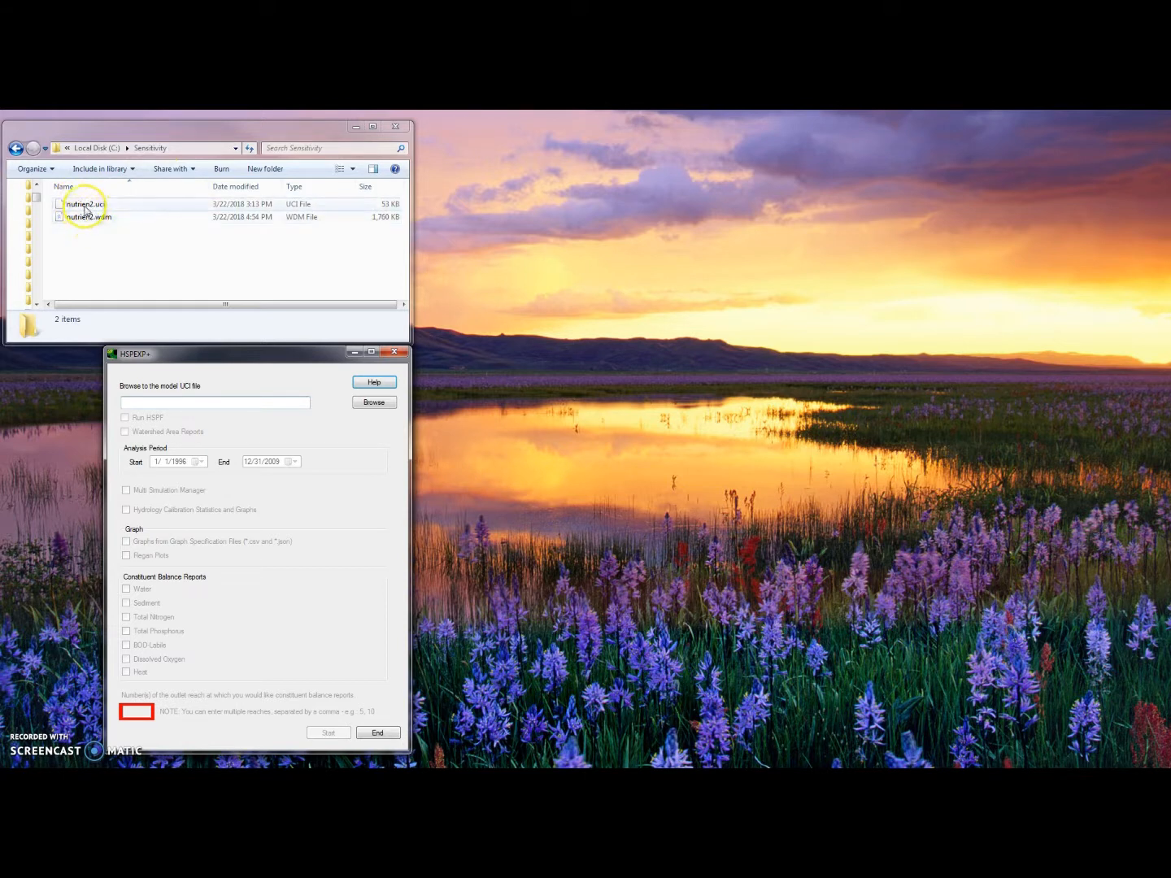
click(82, 244)
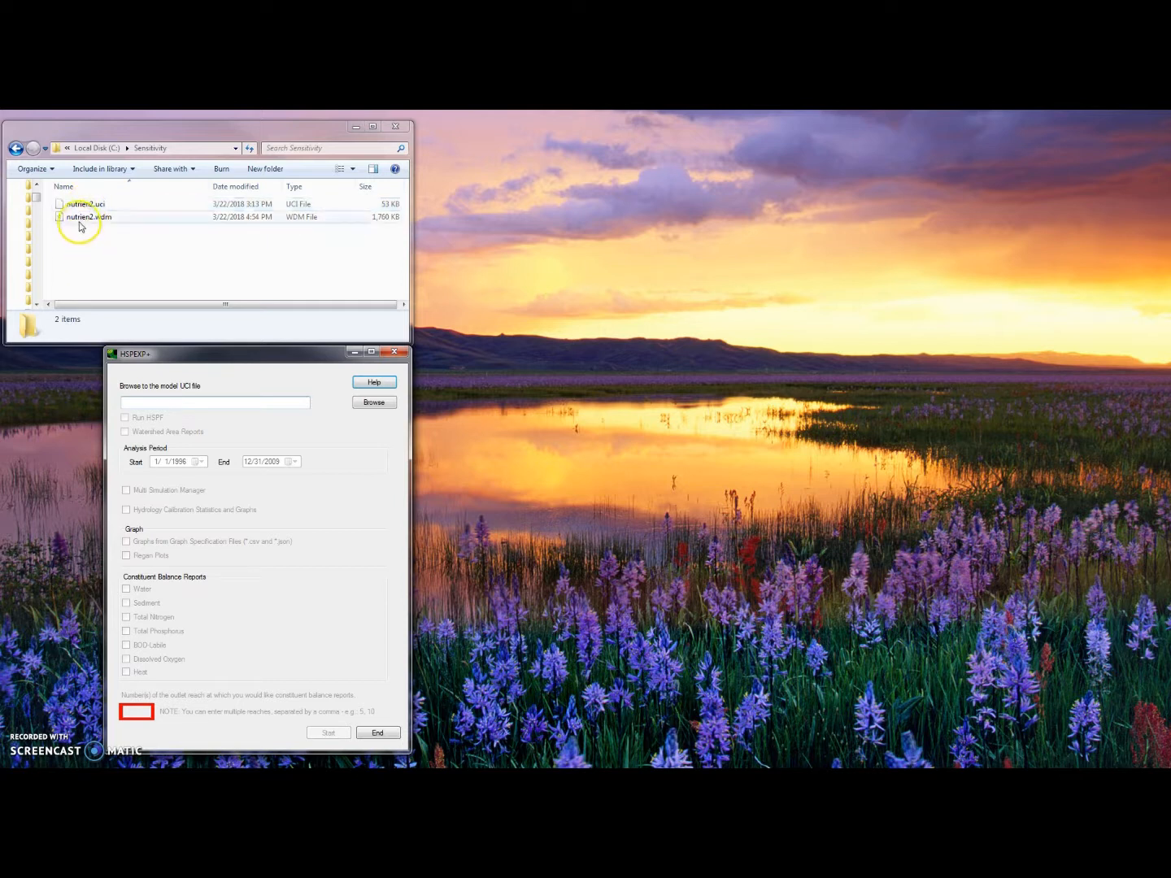
right_click(81, 209)
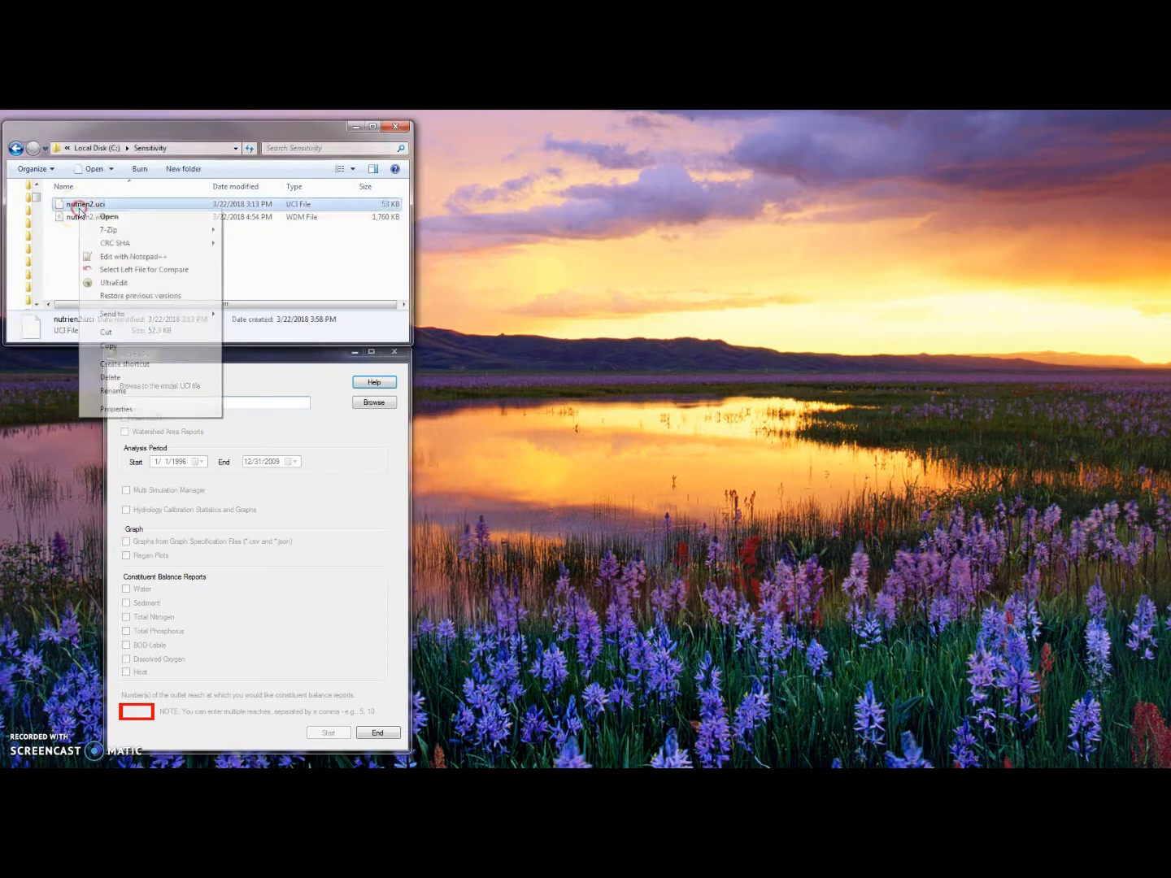
click(99, 282)
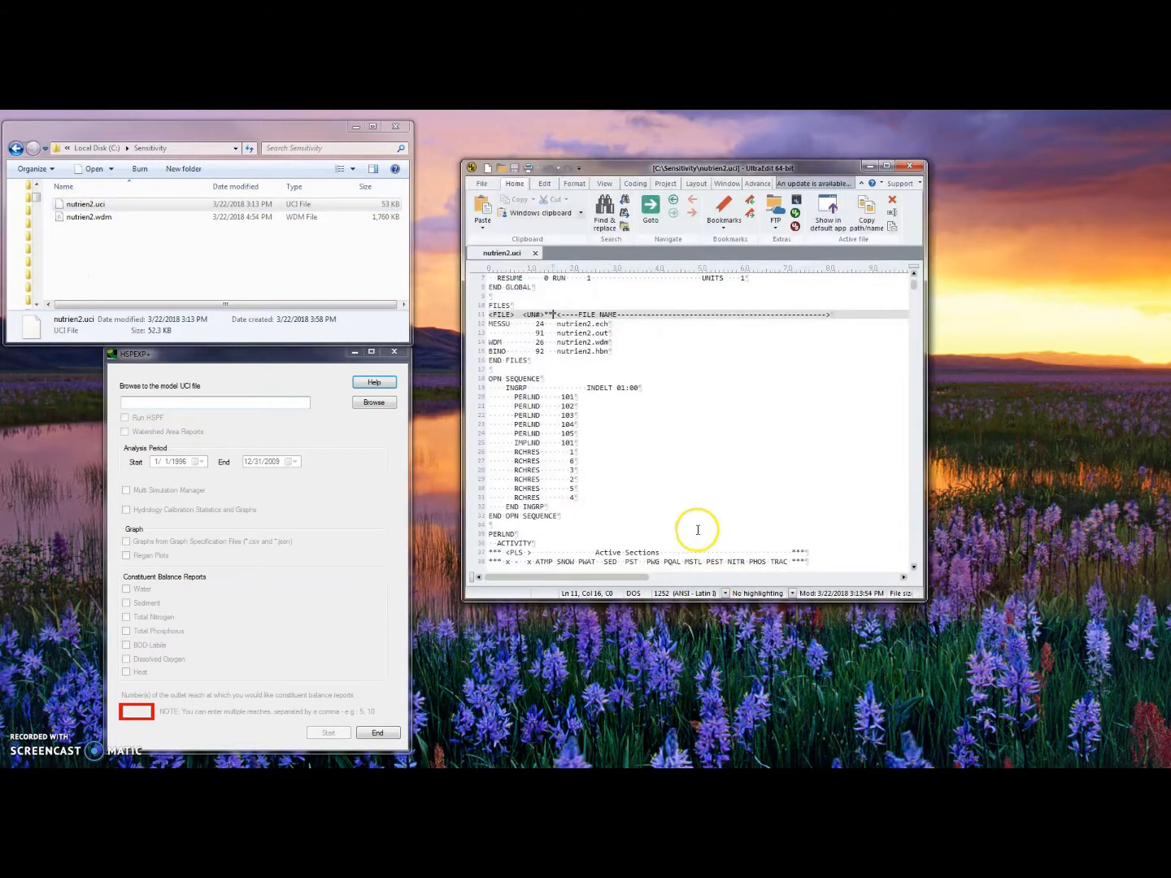
drag(695, 168, 730, 127)
- Look through nutrien2.uci and search for "ext tar" to locate the EXT TARGETS block
click(701, 296)
scroll(704, 299, down, 3)
scroll(704, 298, down, 16)
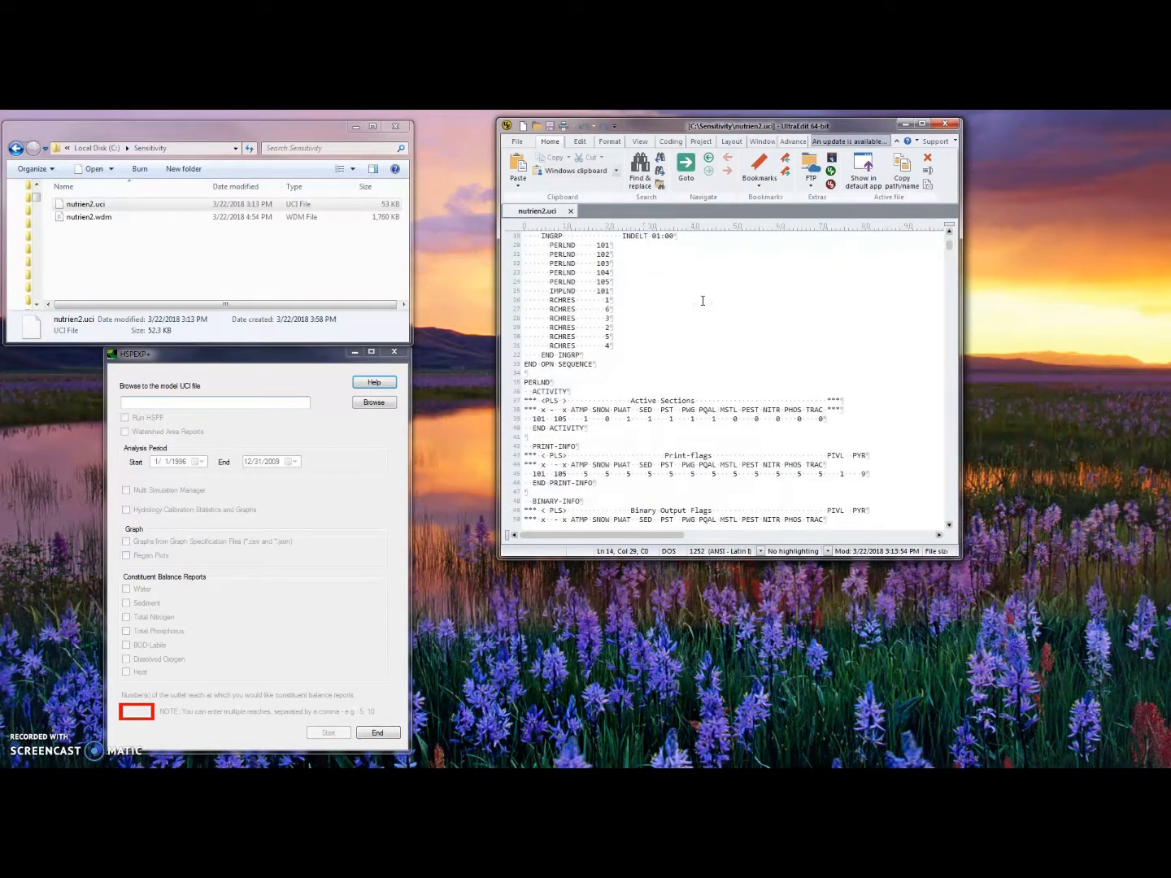
scroll(702, 303, down, 1)
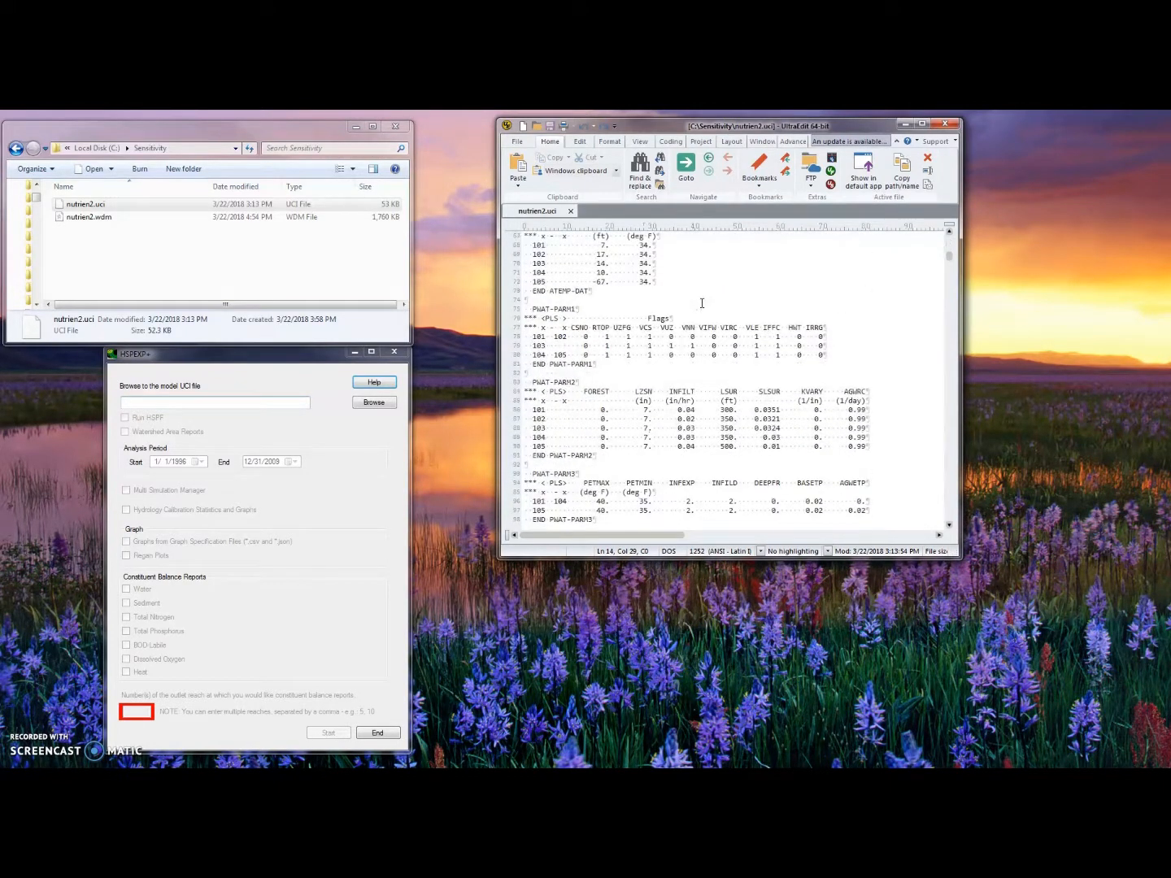
key(ctrl+f)
text(ext)
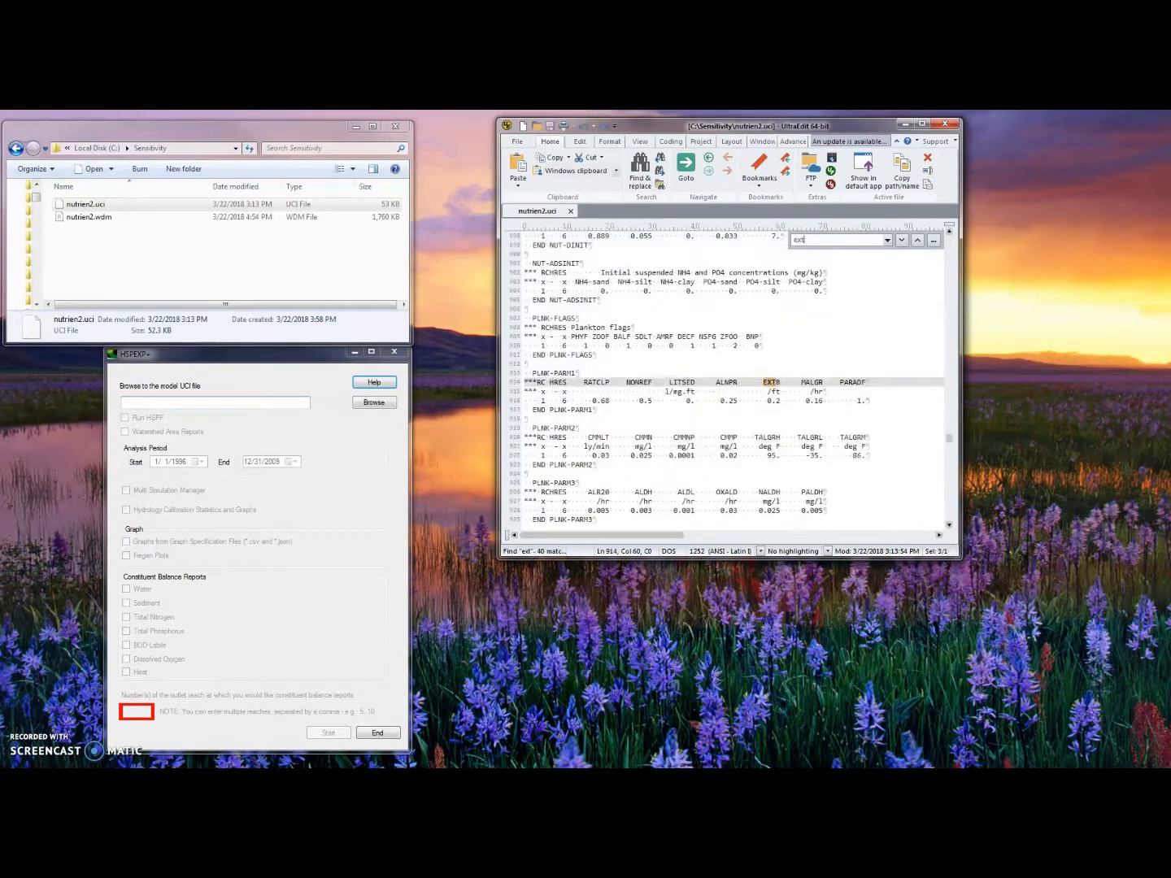
text( tar)
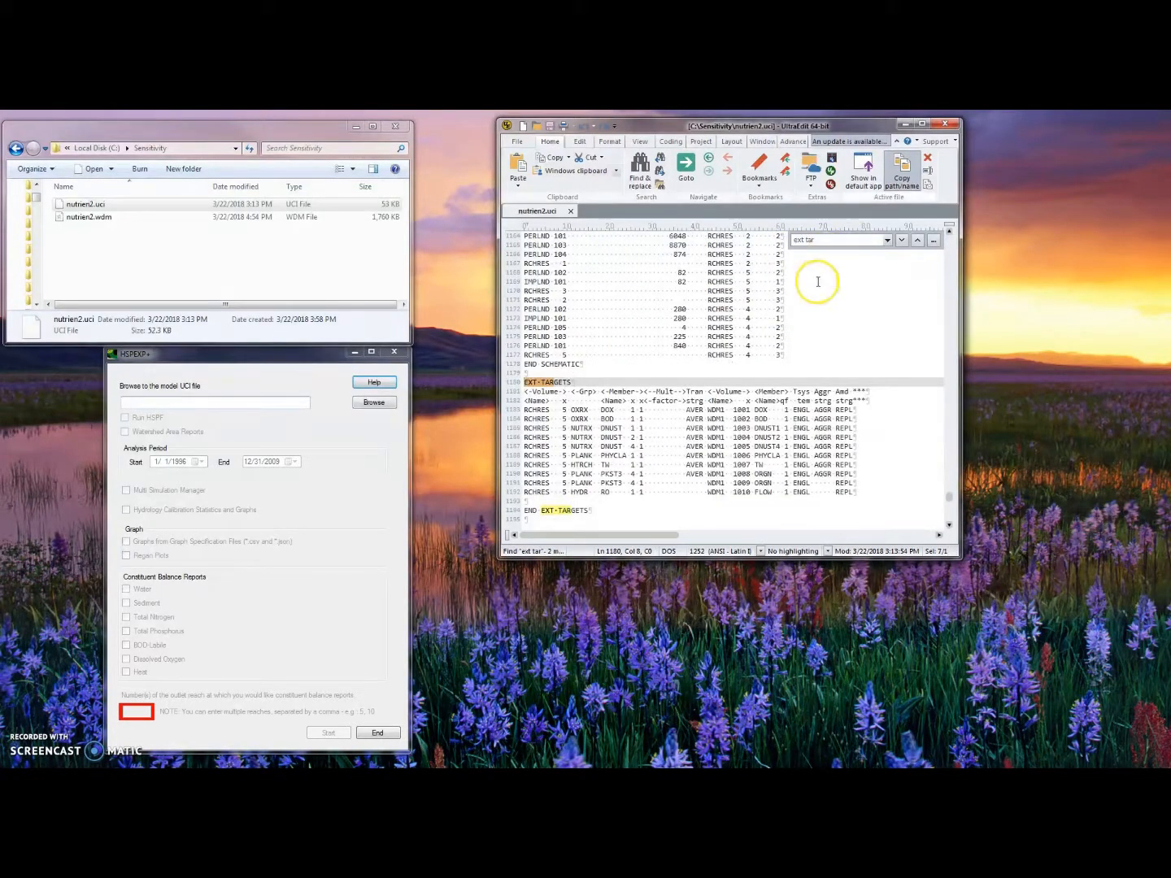
- Highlight the EXT TARGETS block to examine its output dataset rows from 1001 to 1010
click(762, 455)
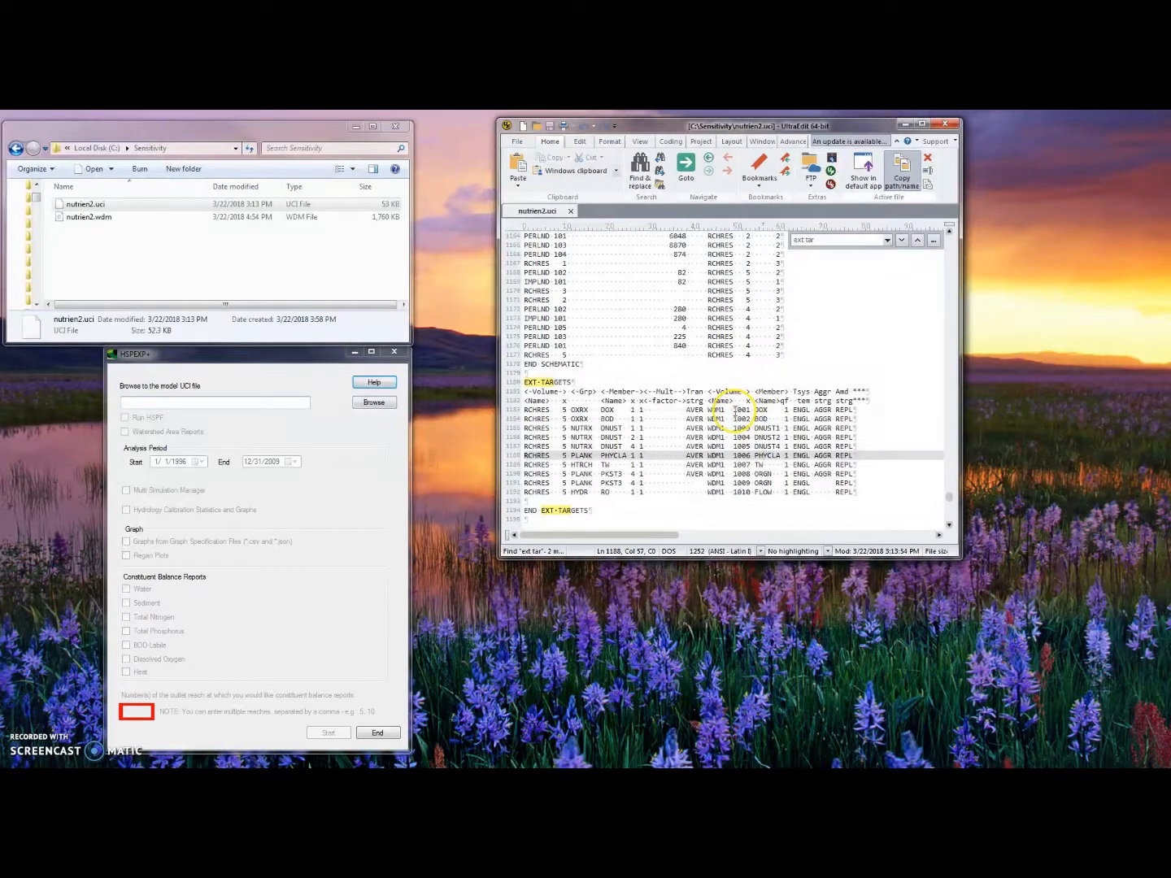
click(525, 381)
drag(525, 382, 859, 495)
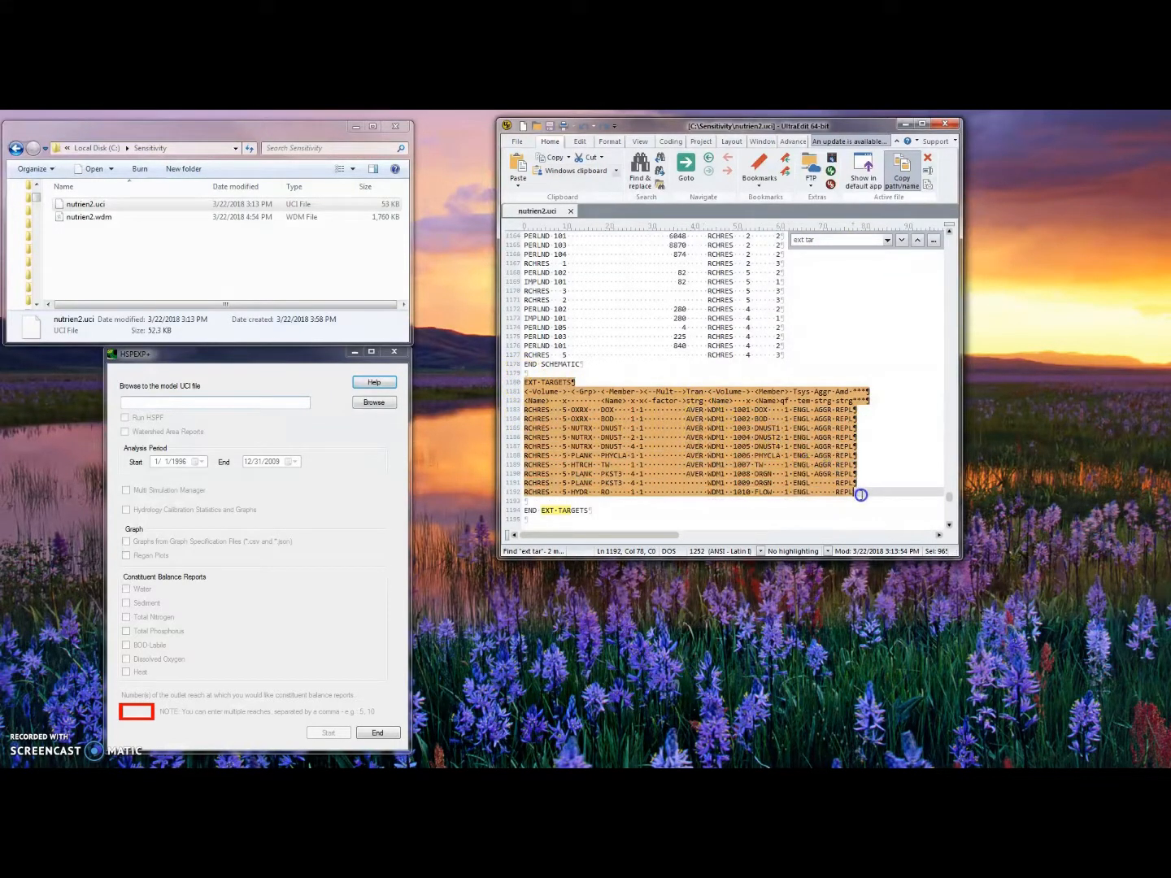
click(860, 494)
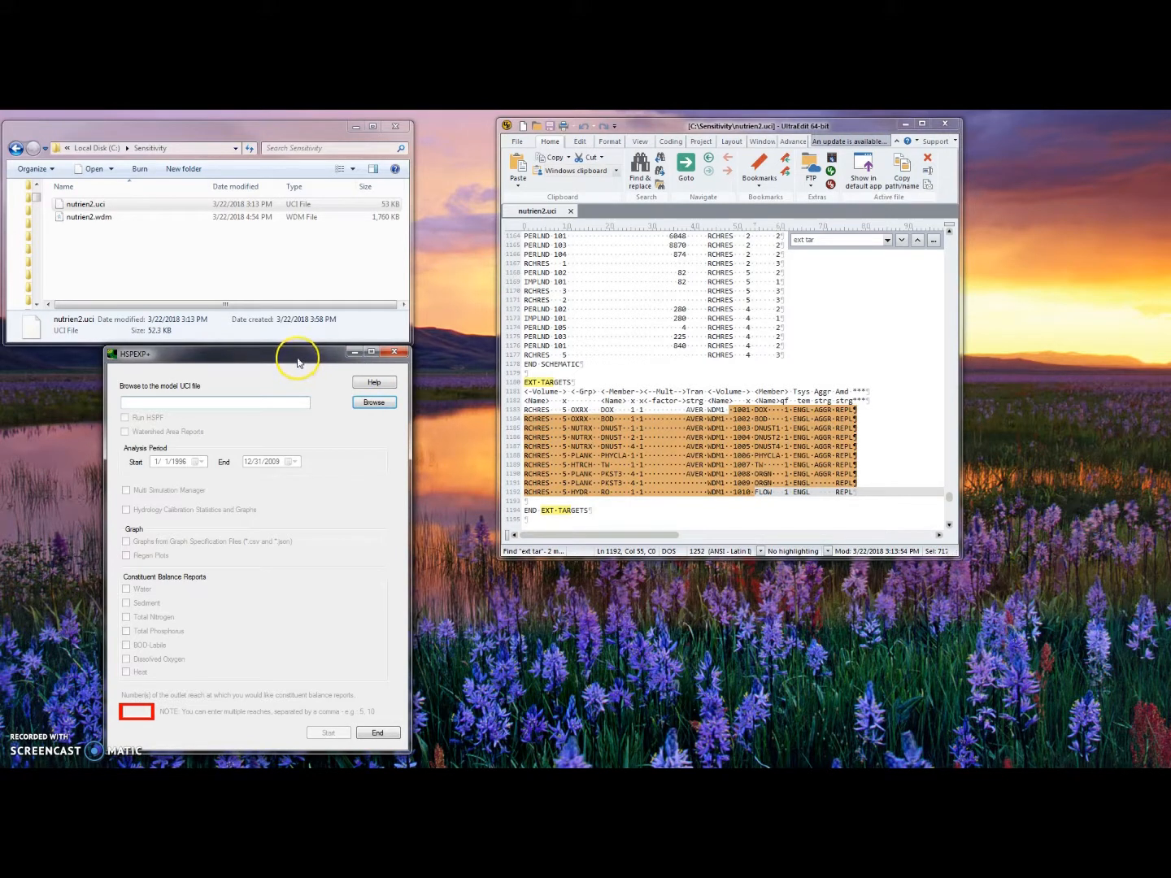
- Switch to HSPEXP+ and load nutrien2.uci from the C:\Sensitivity folder as the model UCI file
click(375, 403)
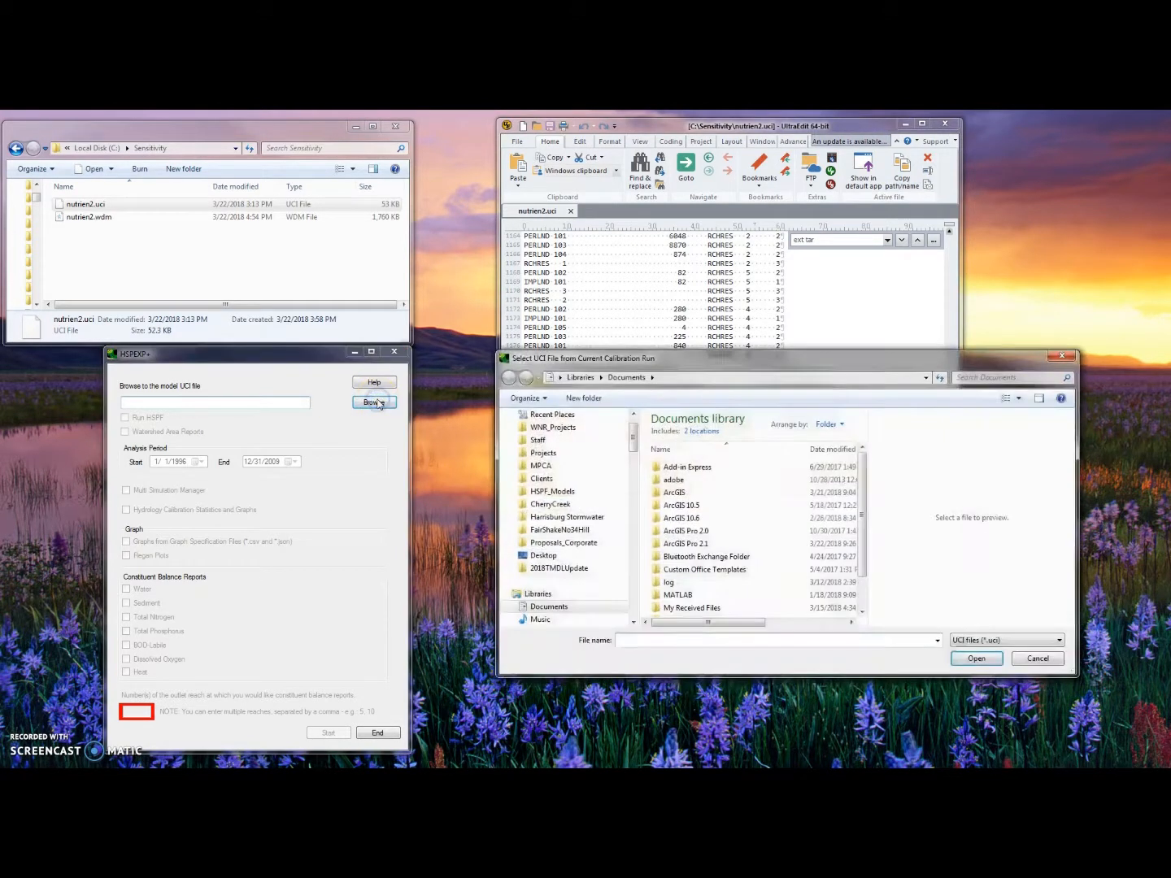
drag(632, 439, 631, 475)
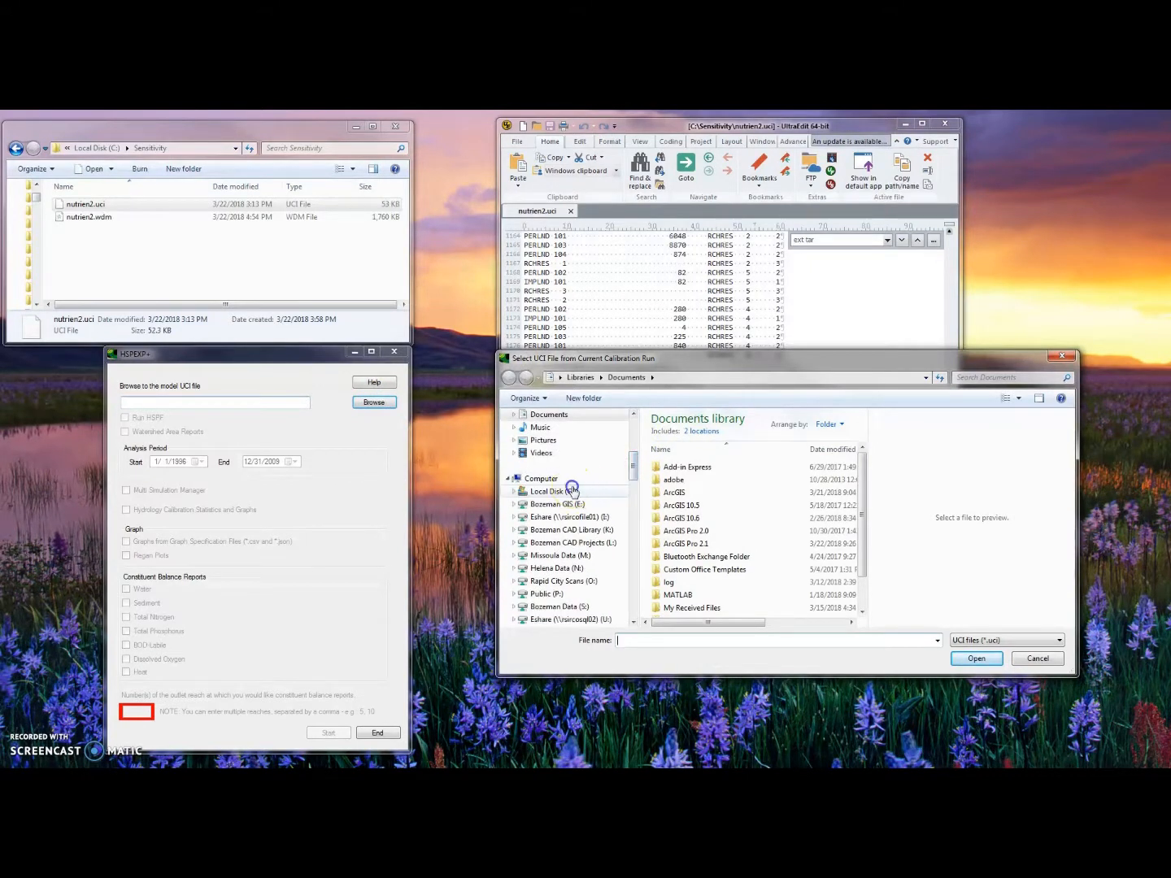
click(570, 491)
scroll(694, 531, down, 6)
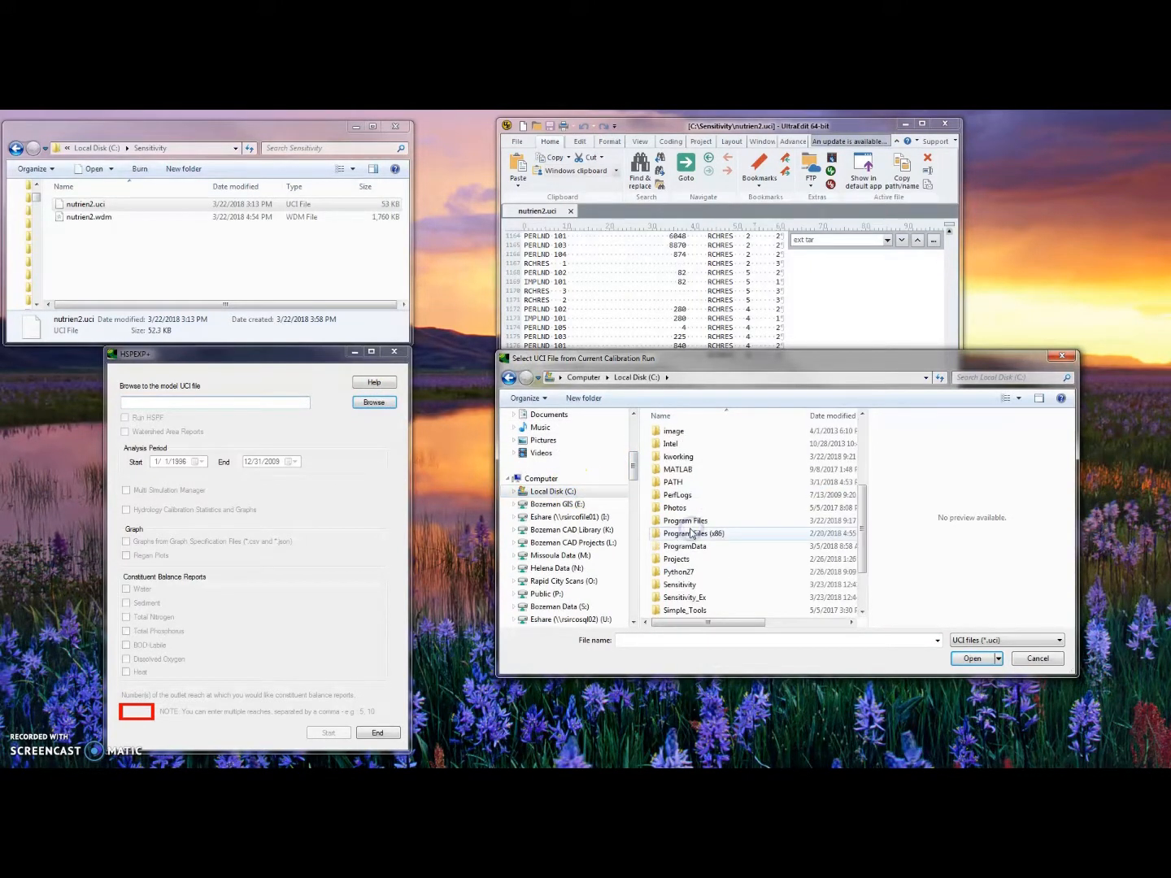
double_click(686, 522)
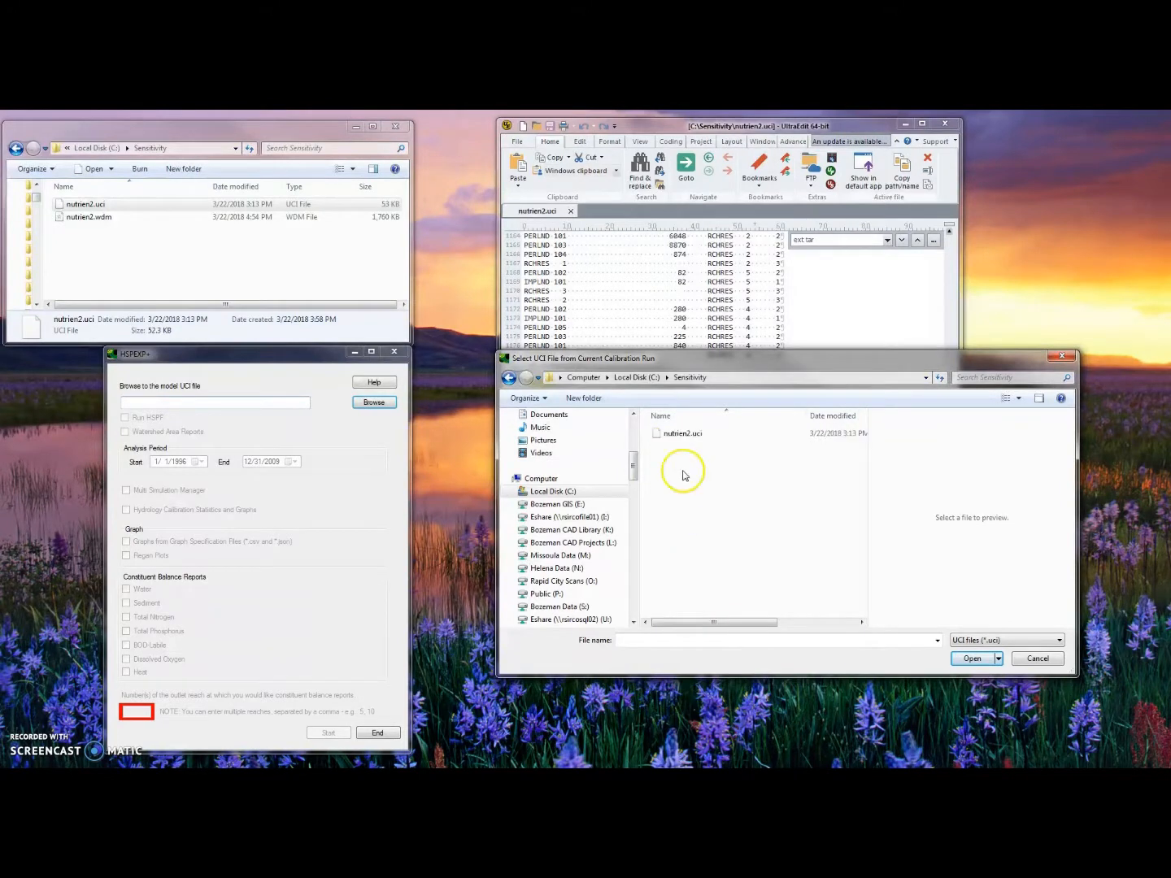
click(681, 435)
double_click(681, 434)
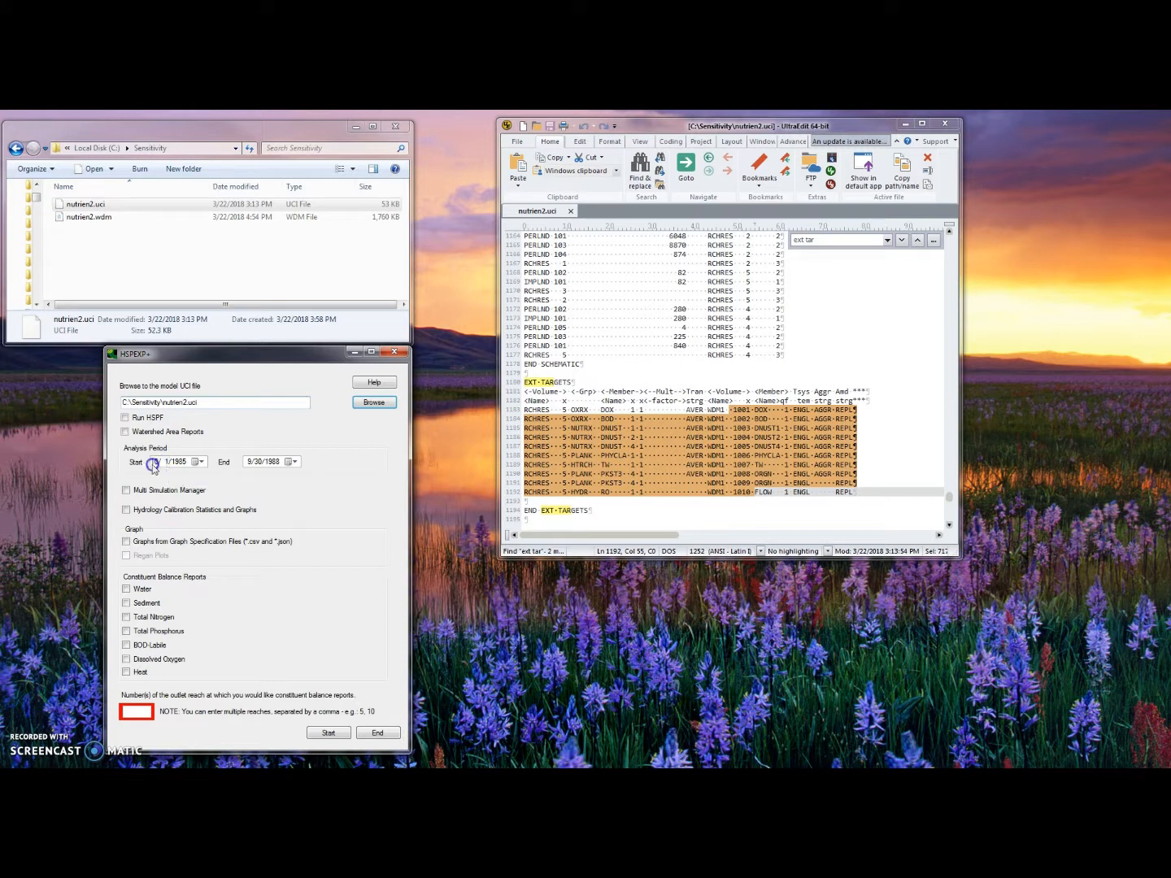
- Start a run with the Multi Simulation Manager enabled and open the generated MultiSimSpecFile.csv in Excel
click(124, 492)
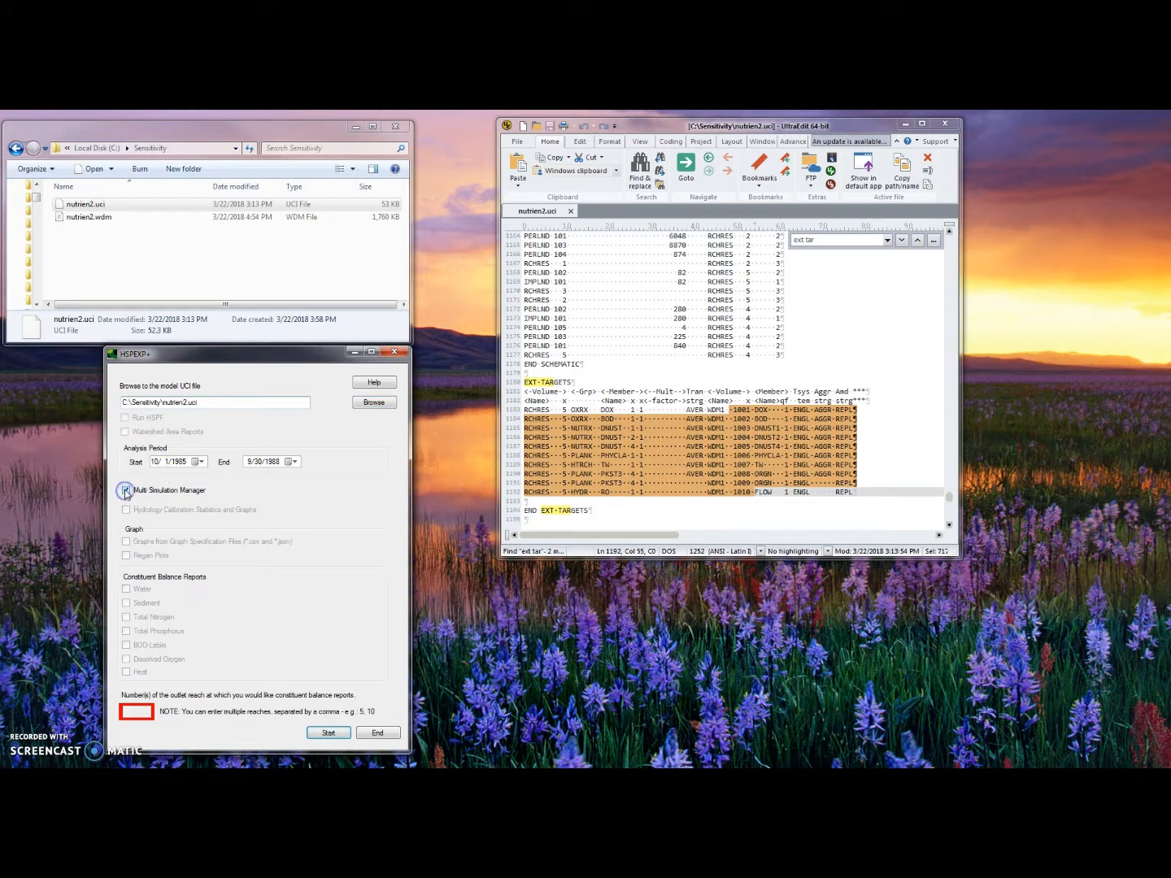
click(328, 734)
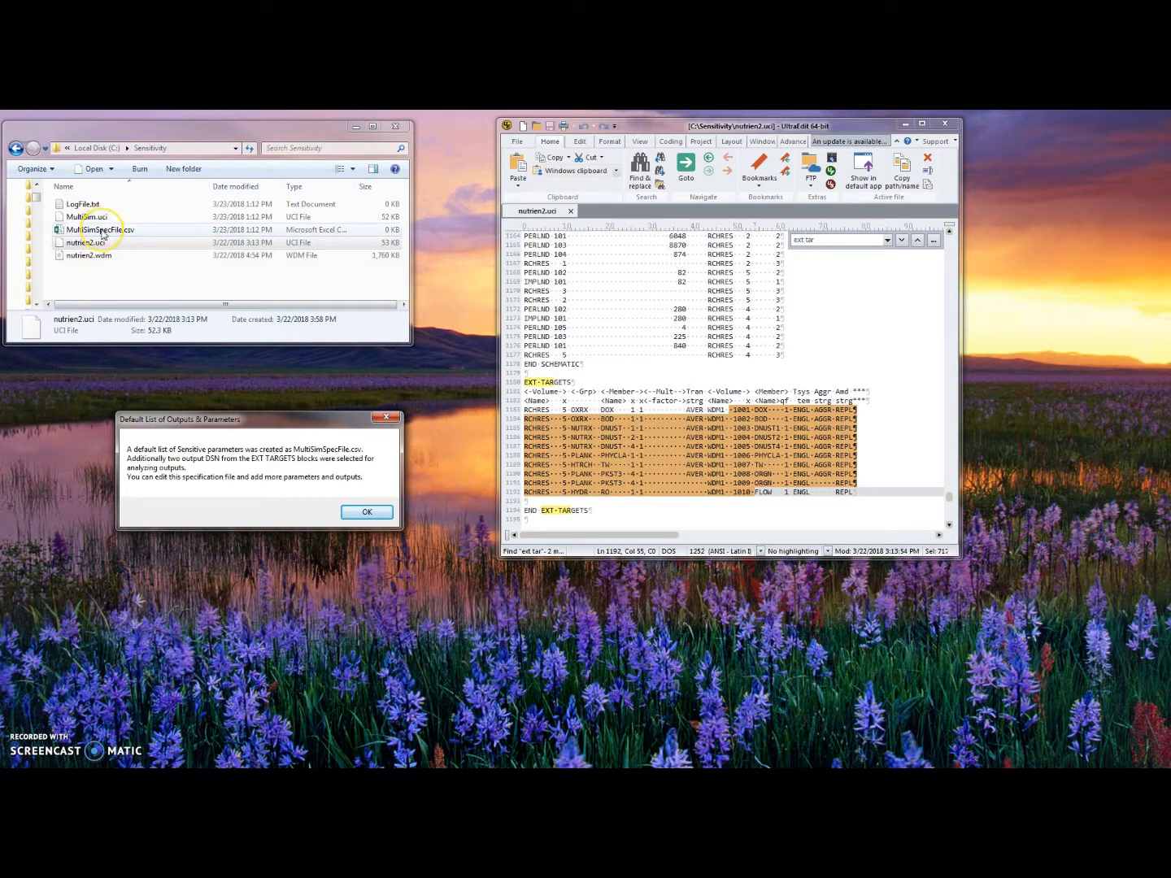
click(101, 232)
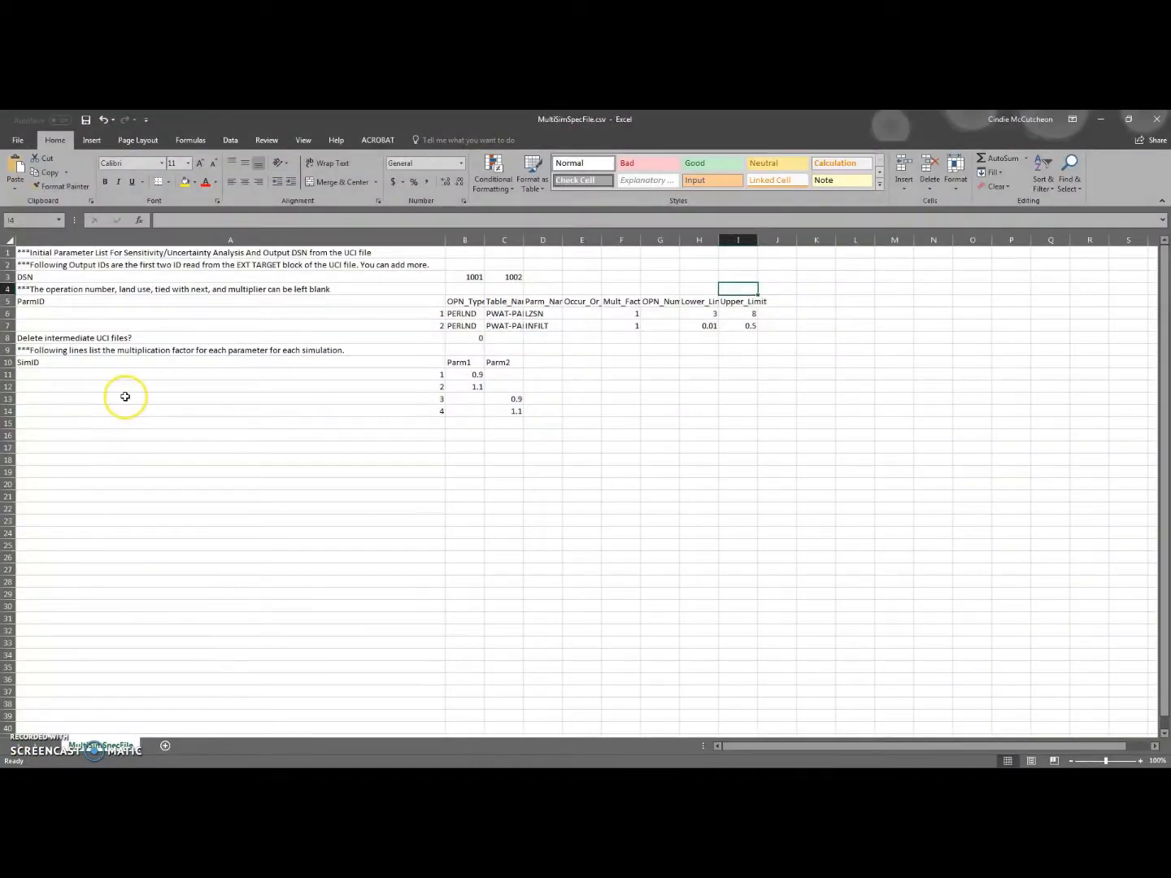
- Compare the DSN row of MultiSimSpecFile.csv with the EXT TARGETS block of nutrien2.uci in UltraEdit
click(8, 277)
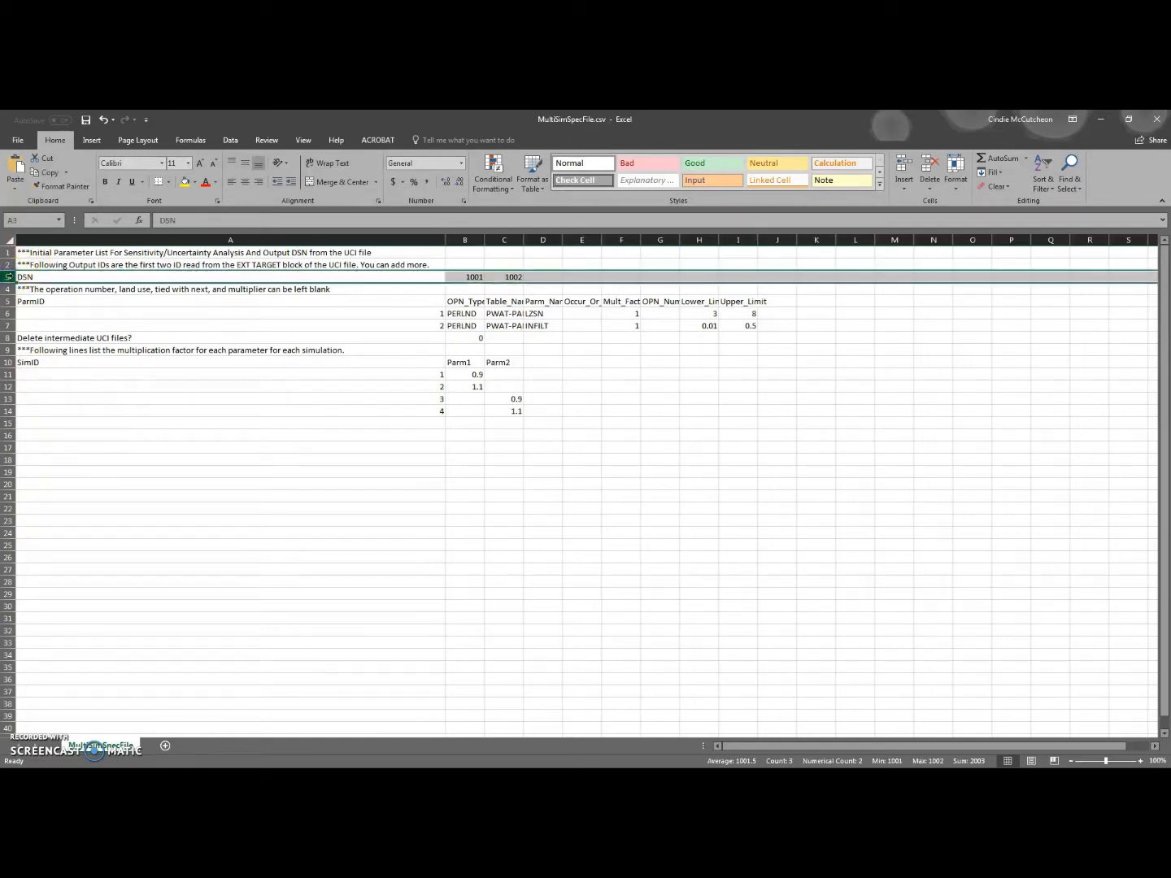
key(alt+Tab)
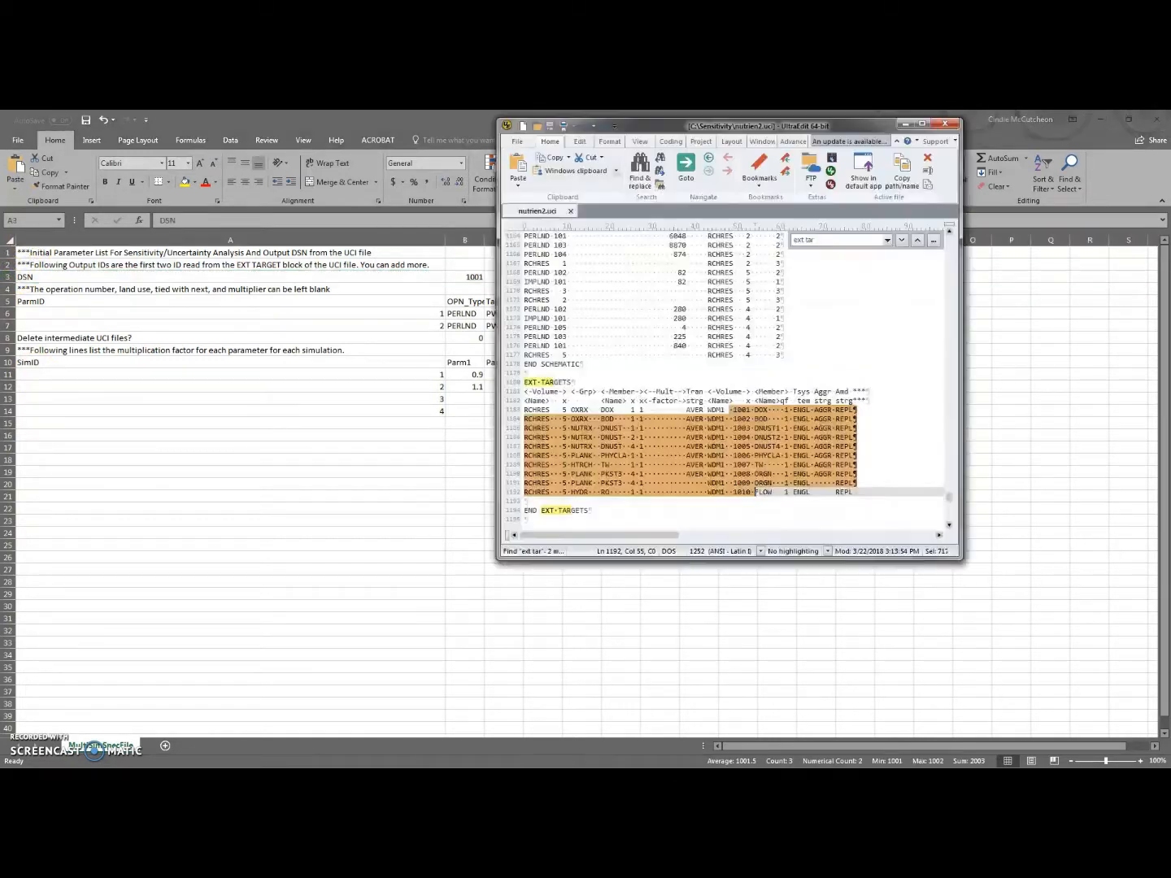
click(698, 437)
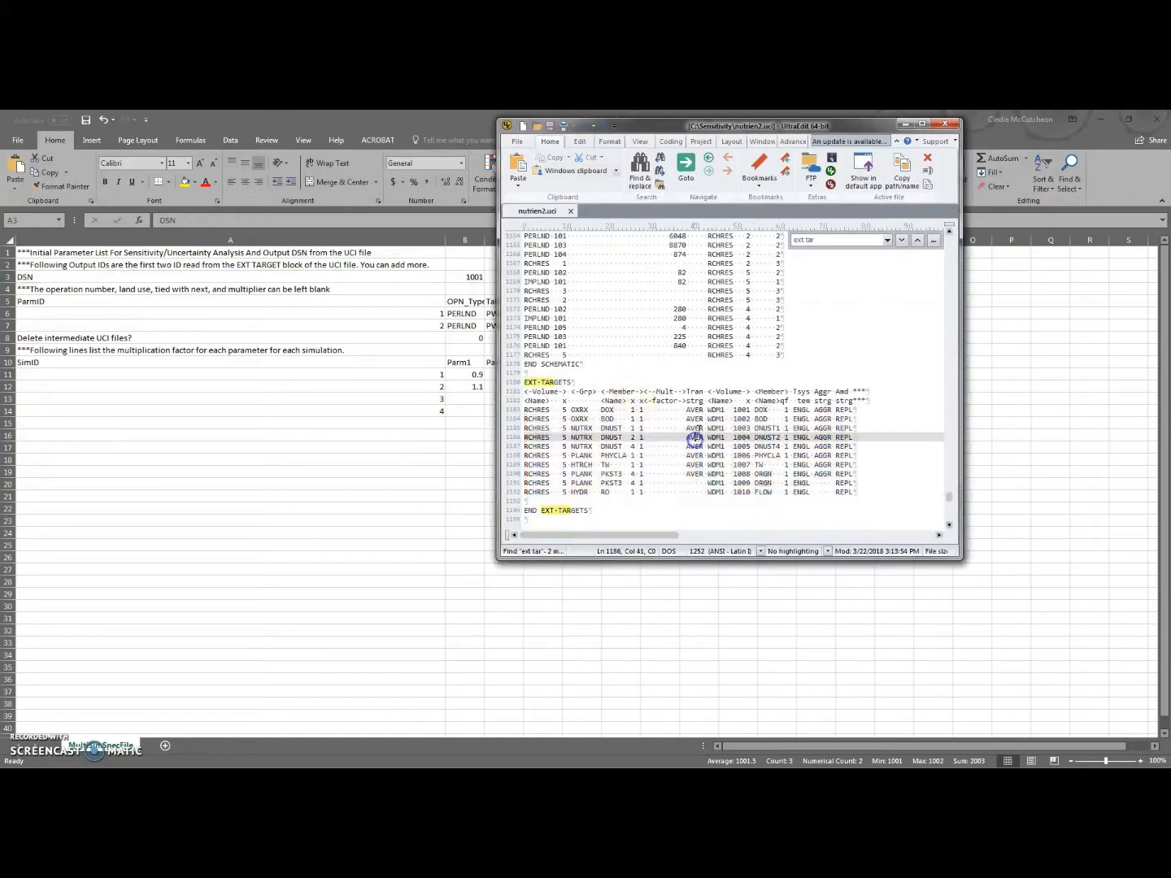
- Review the EXT TARGETS dataset numbers in nutrien2.uci and the ParmID to Upper_Limit parameter columns in MultiSimSpecFile.csv
drag(735, 410, 750, 501)
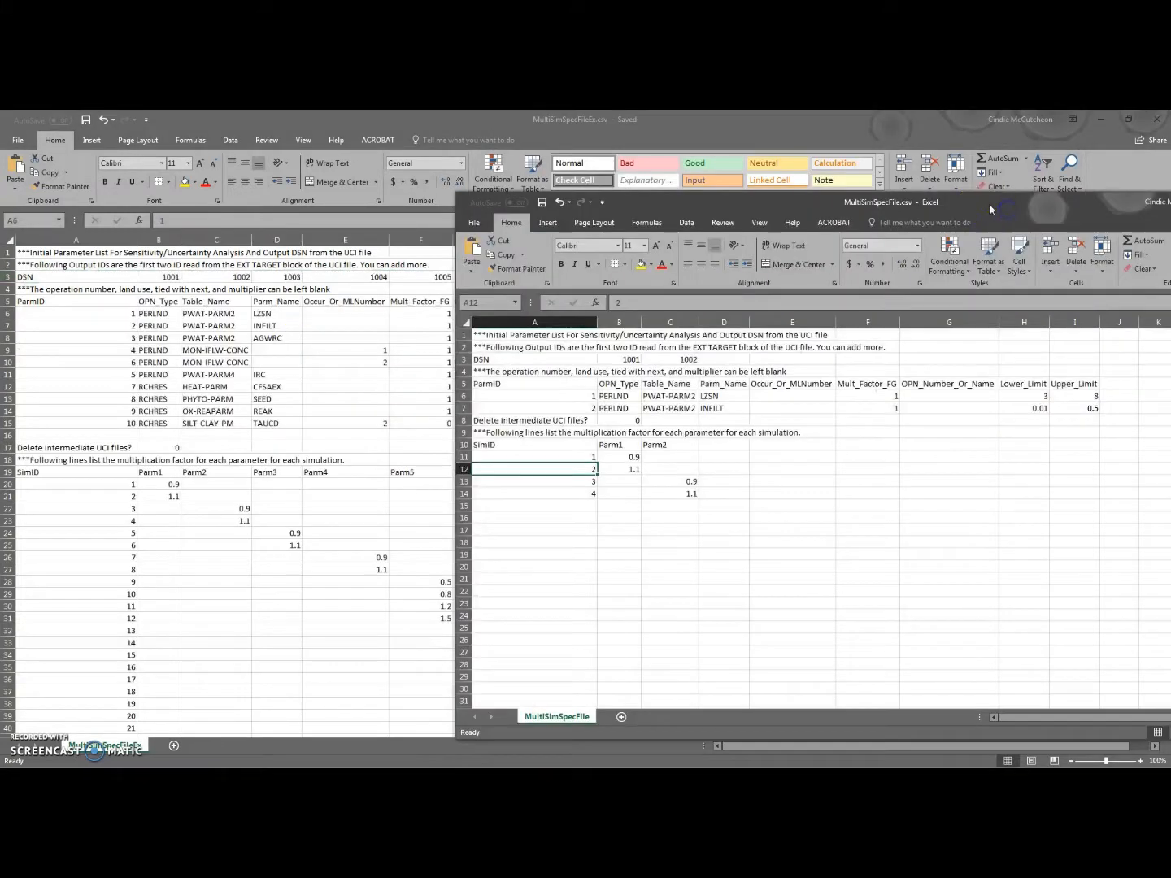
drag(910, 208, 662, 161)
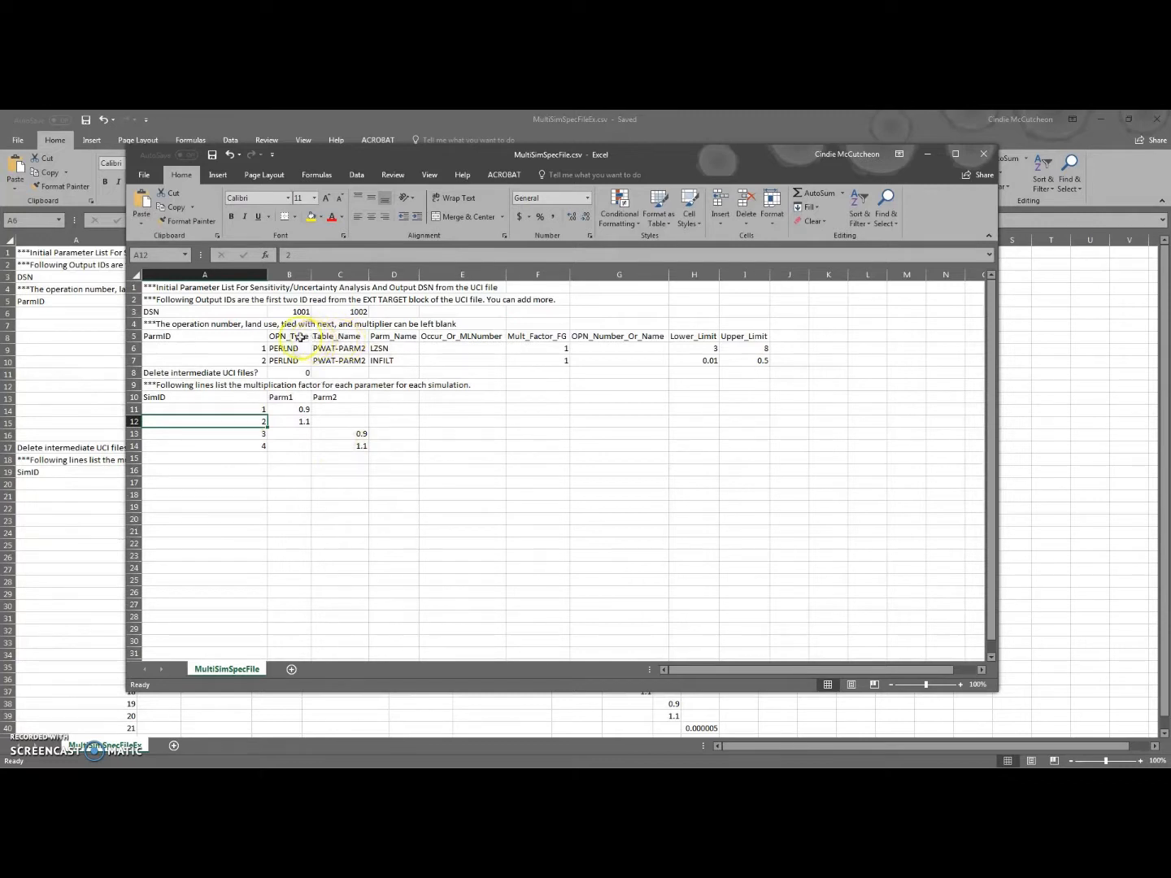
drag(221, 337, 215, 359)
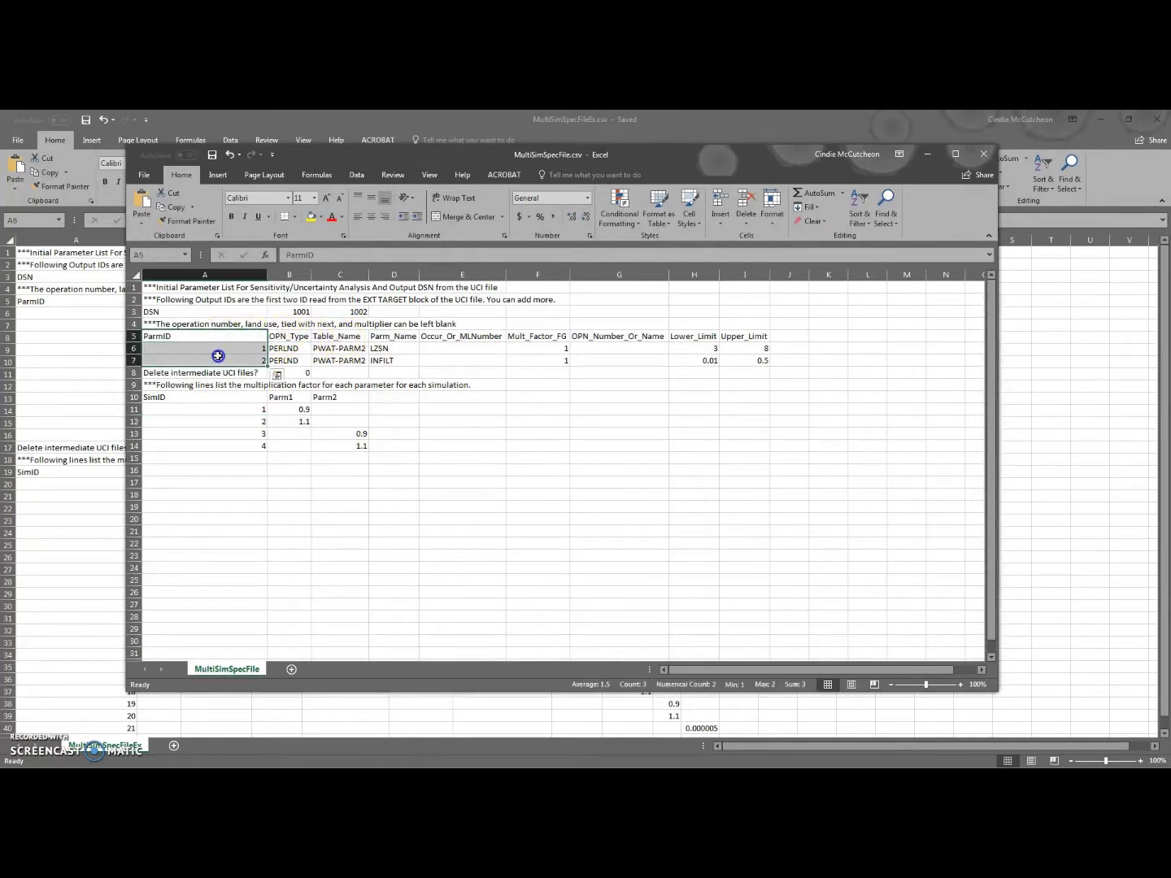
click(292, 339)
drag(296, 338, 299, 359)
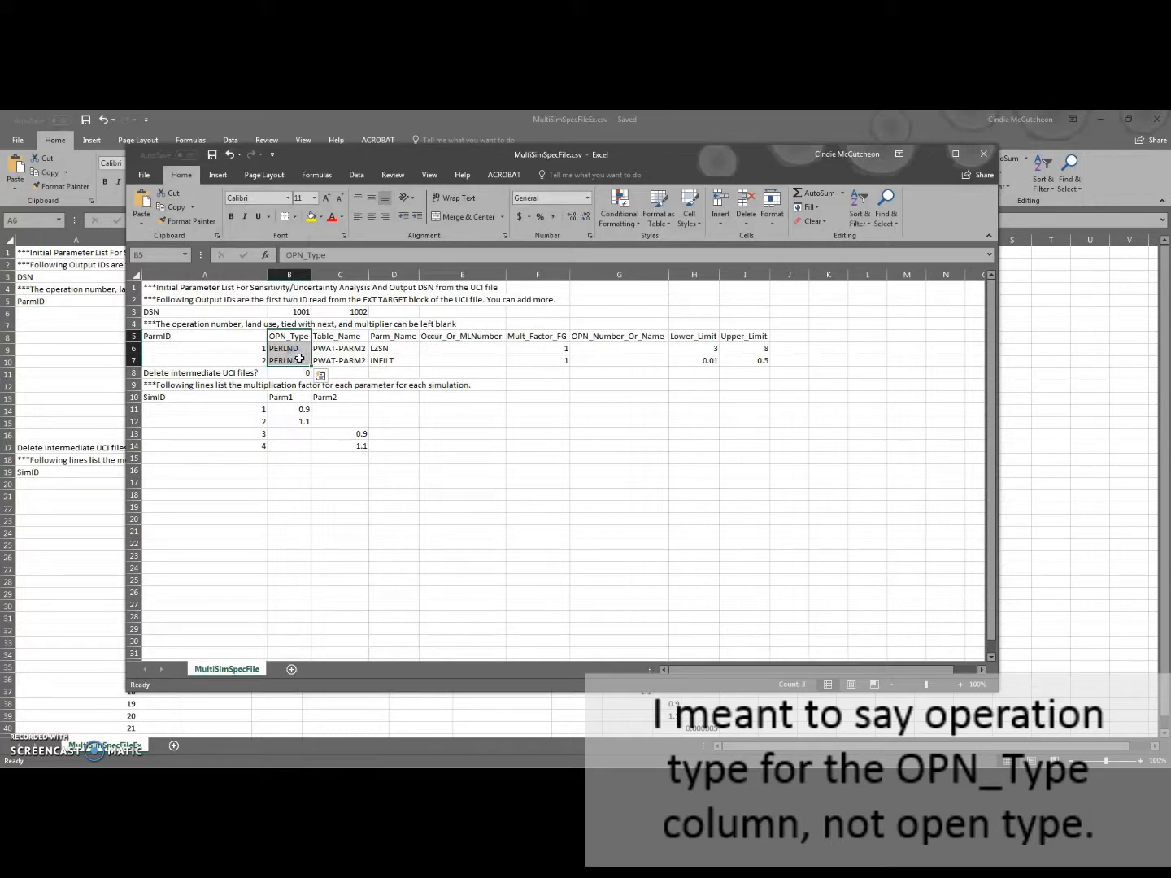
drag(333, 336, 532, 356)
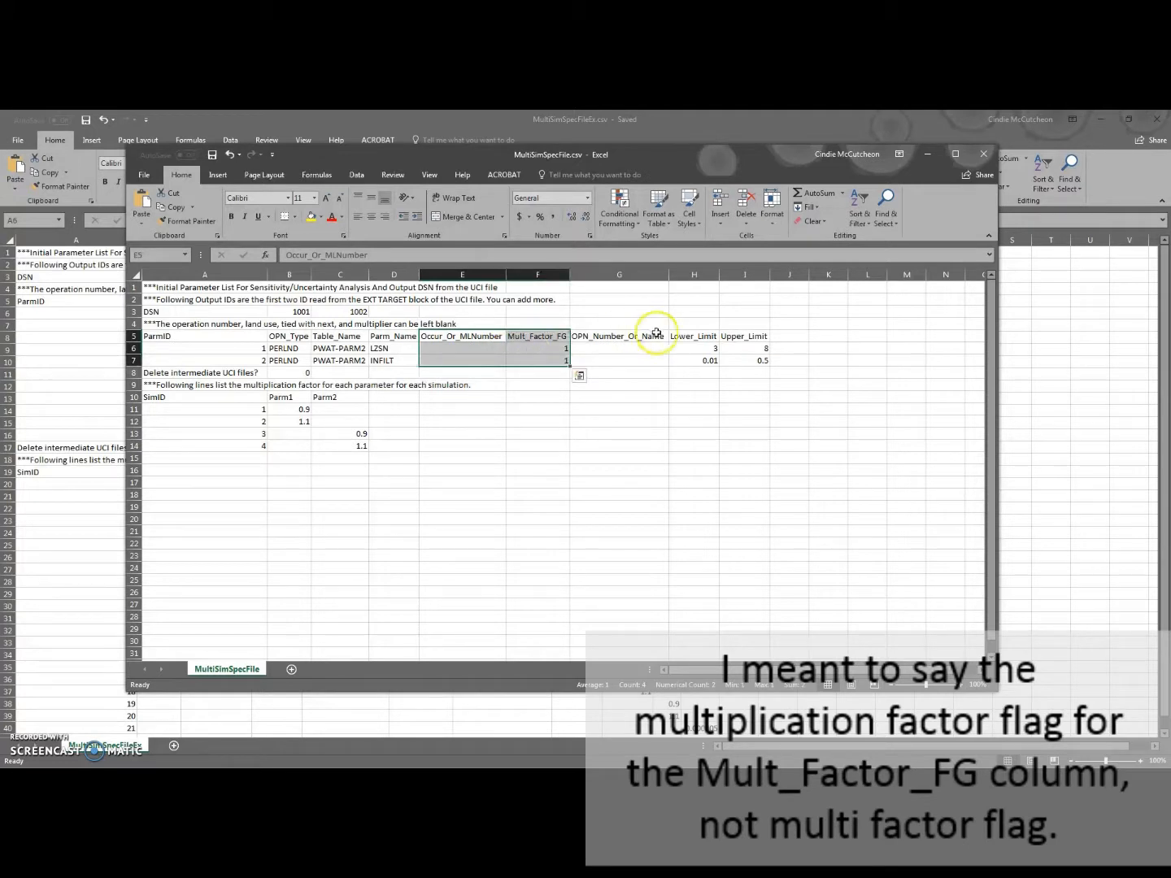
drag(640, 340, 751, 364)
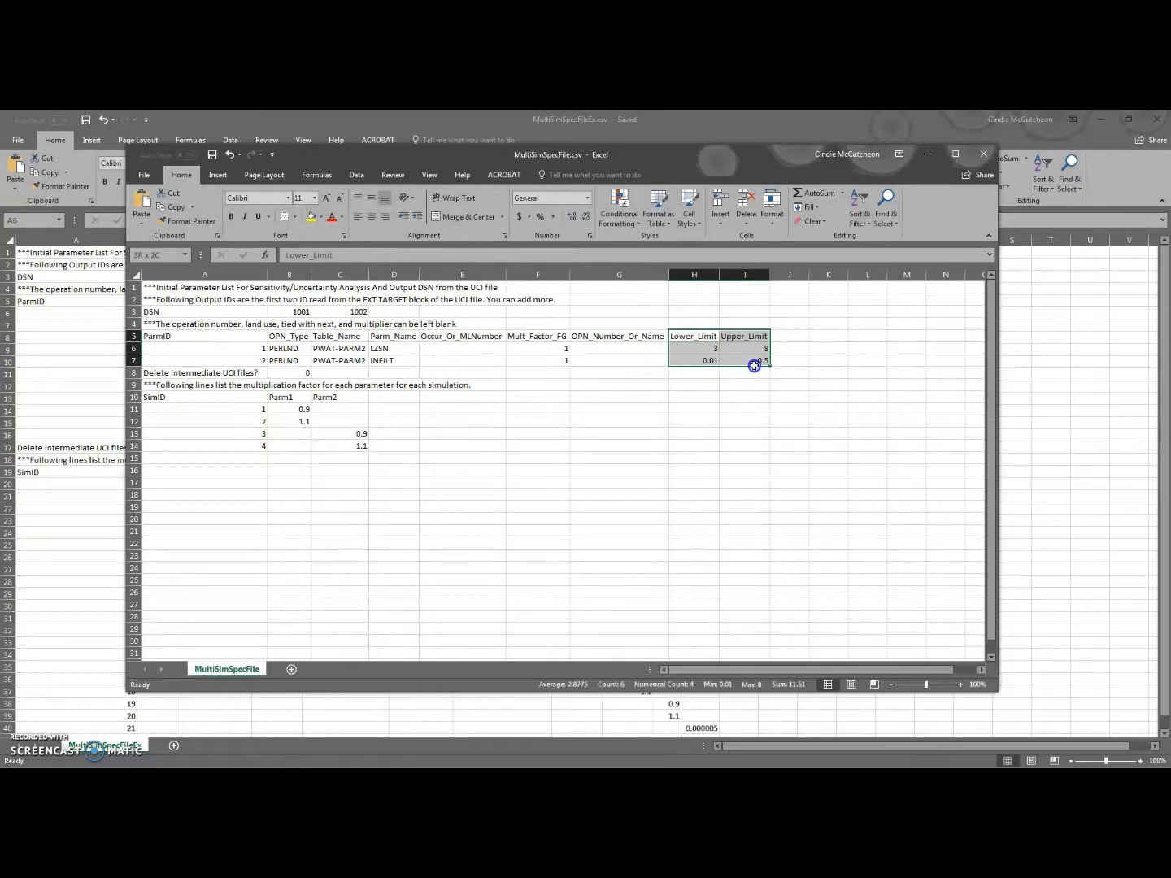
- Examine how the SimID rows and Parm multiplier columns relate to the ParmID entries in MultiSimSpecFile.csv
click(200, 398)
drag(201, 398, 206, 611)
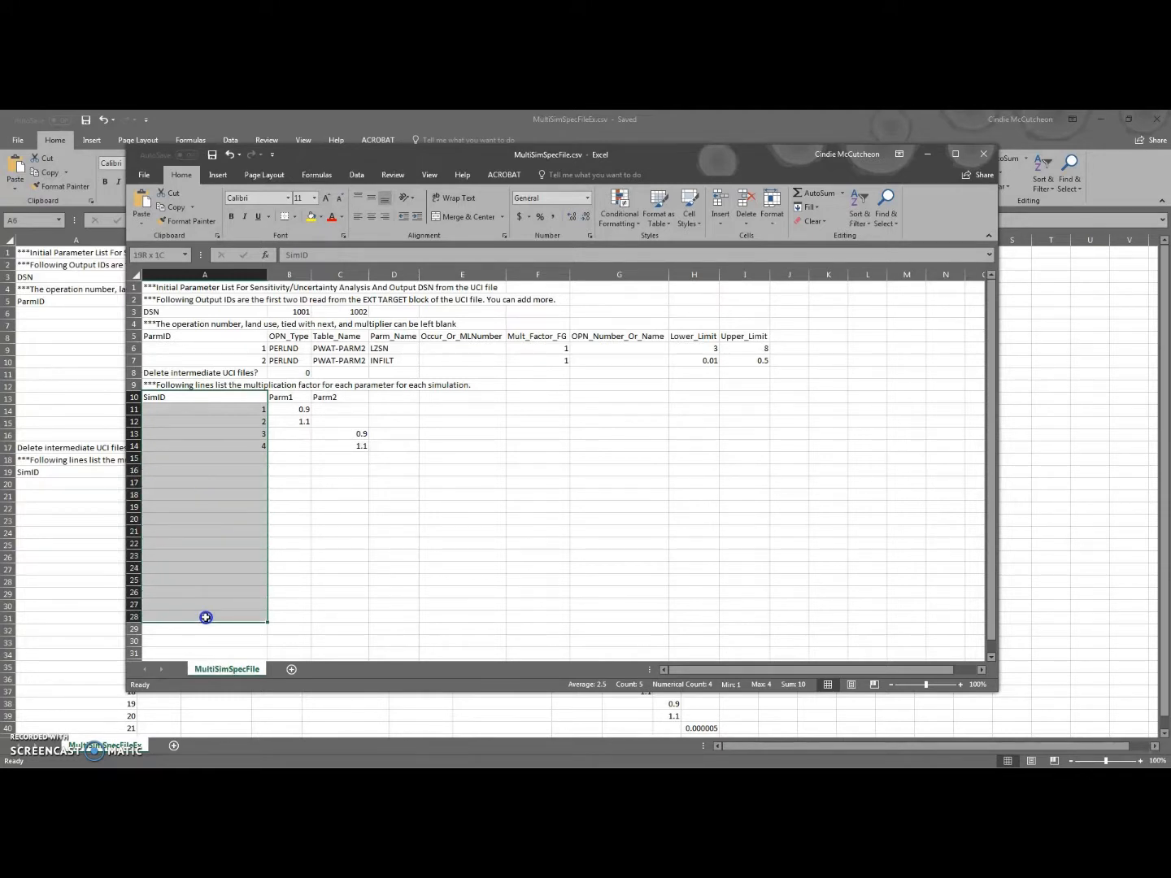
click(234, 347)
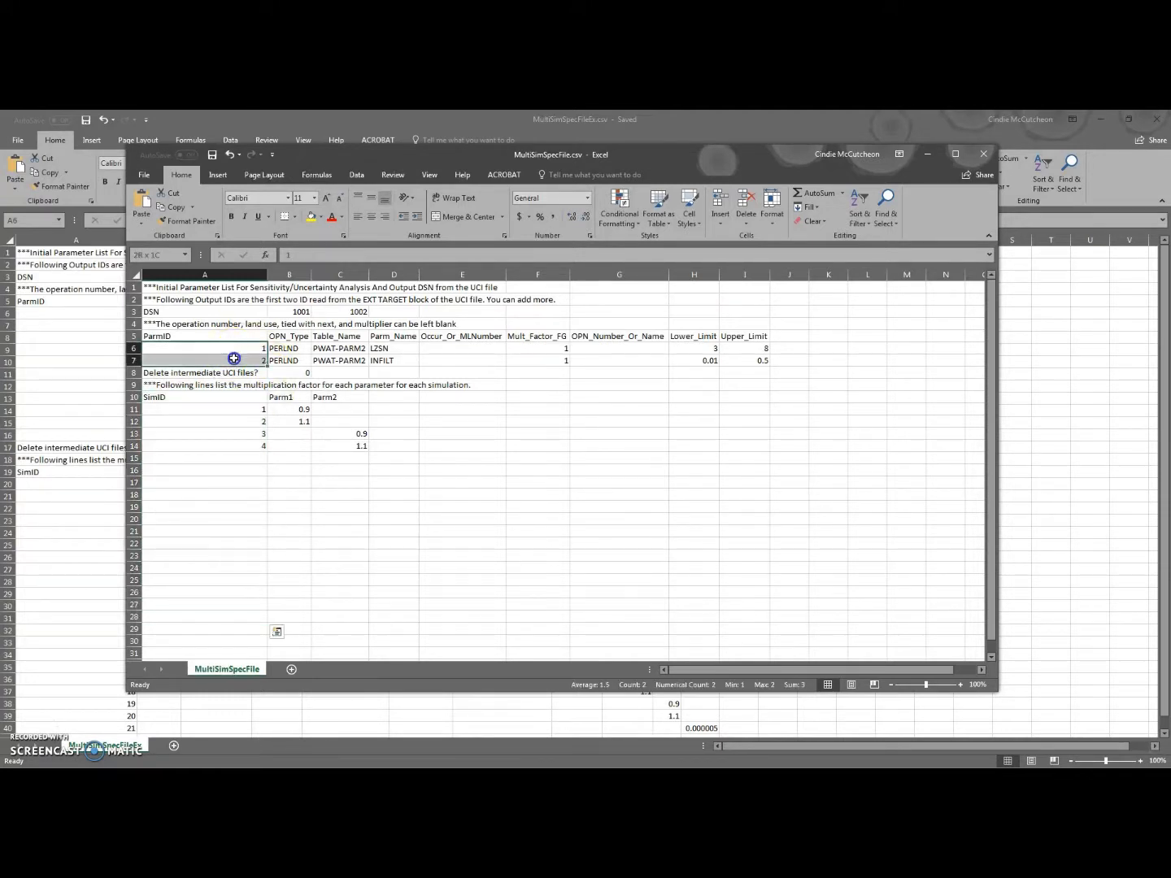
drag(286, 398, 728, 399)
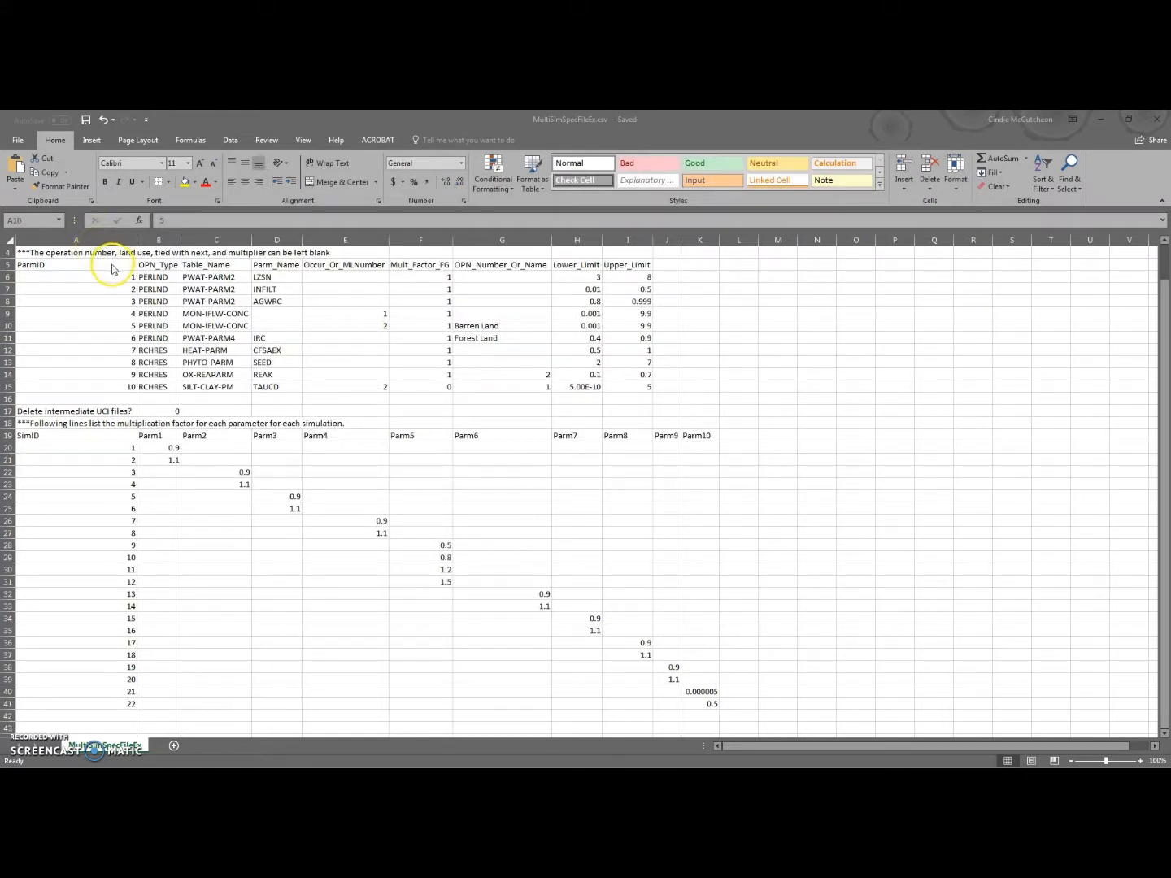
- Highlight the first three PERLND parameter rows and the four RCHRES rows in MultiSimSpecFileEx.csv for review
drag(134, 282, 638, 302)
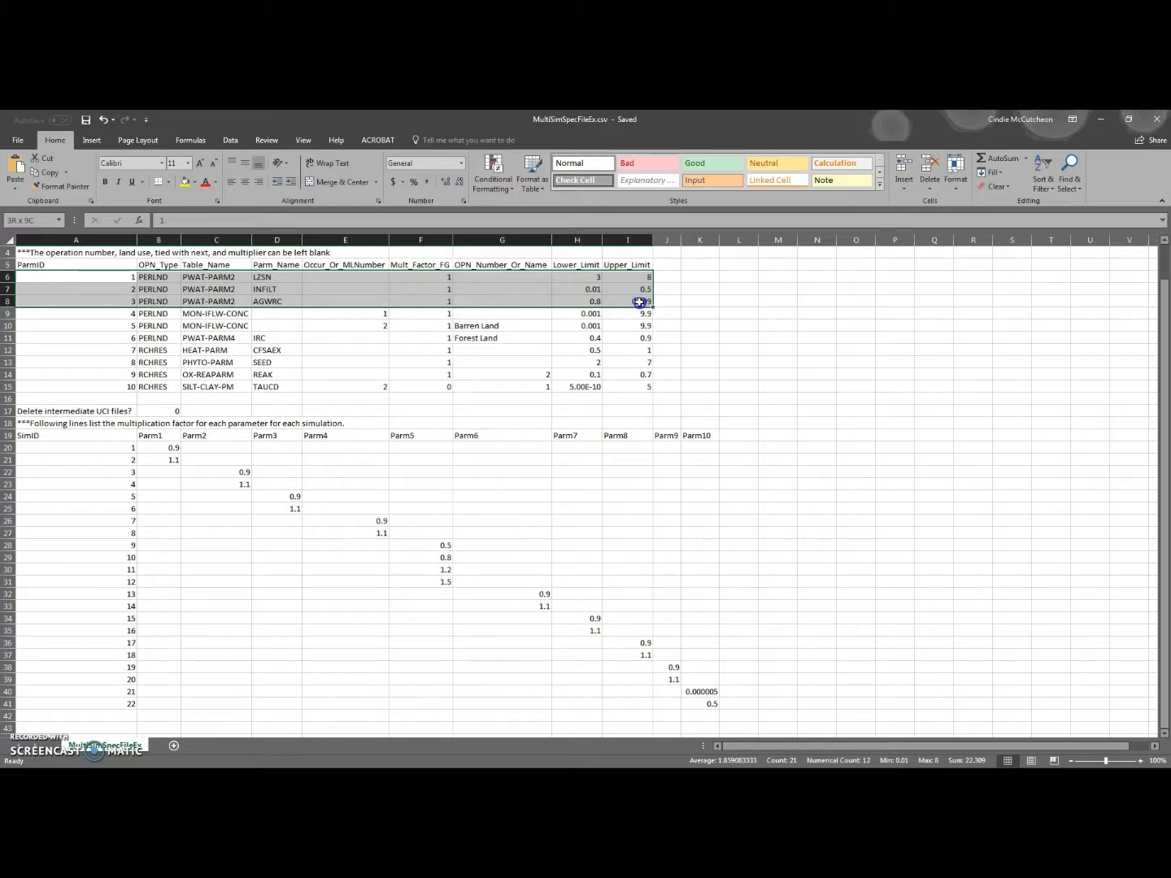
click(165, 347)
drag(81, 347, 619, 386)
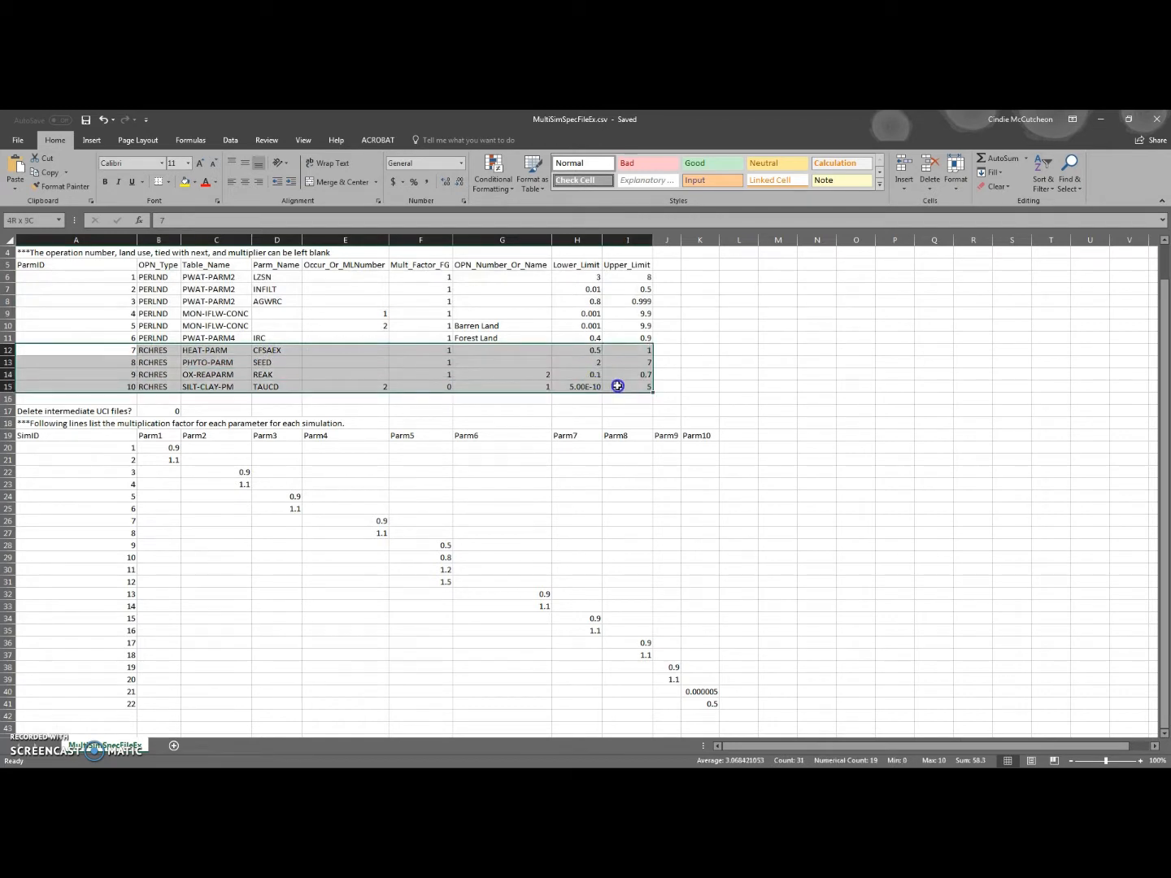
- Highlight the table and parameter names of ParmIDs 1 to 3, and search nutrien2.uci in UltraEdit for "lzsn"
click(87, 277)
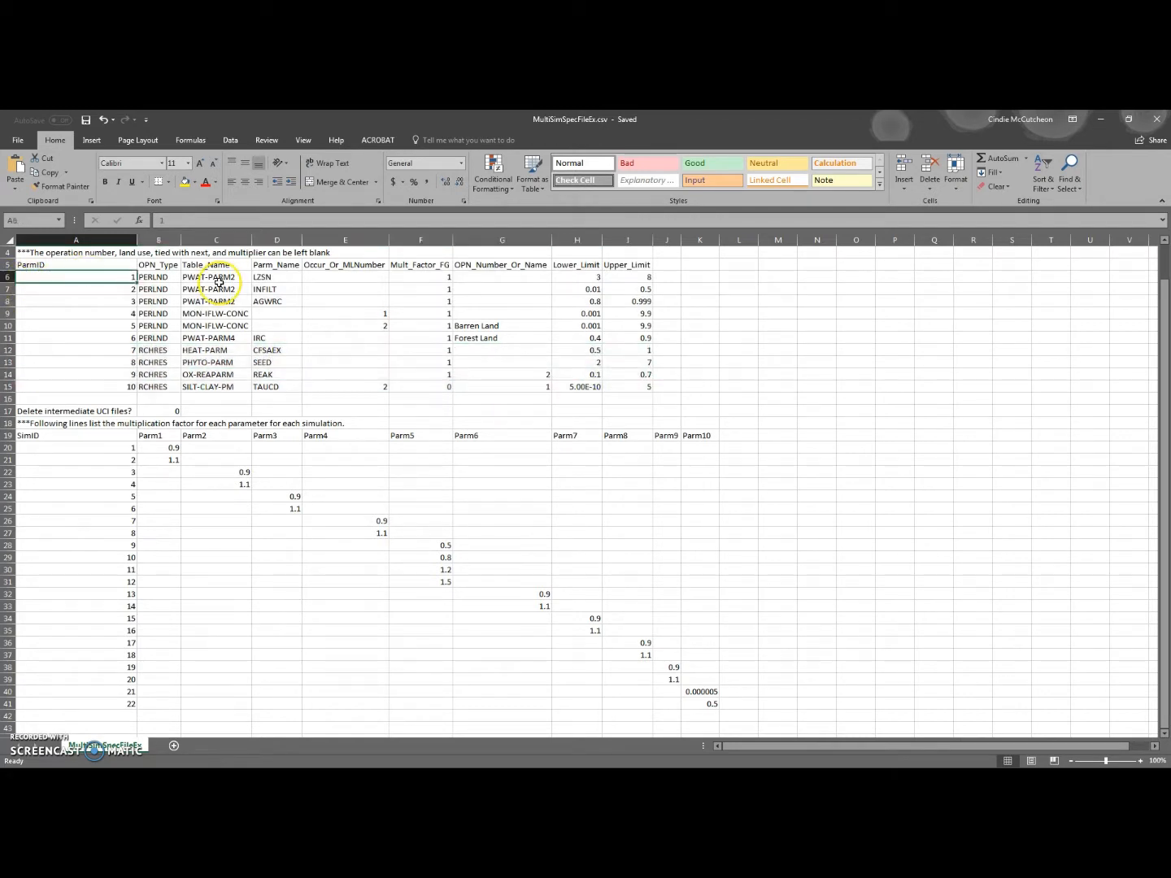
drag(218, 281, 268, 302)
click(262, 281)
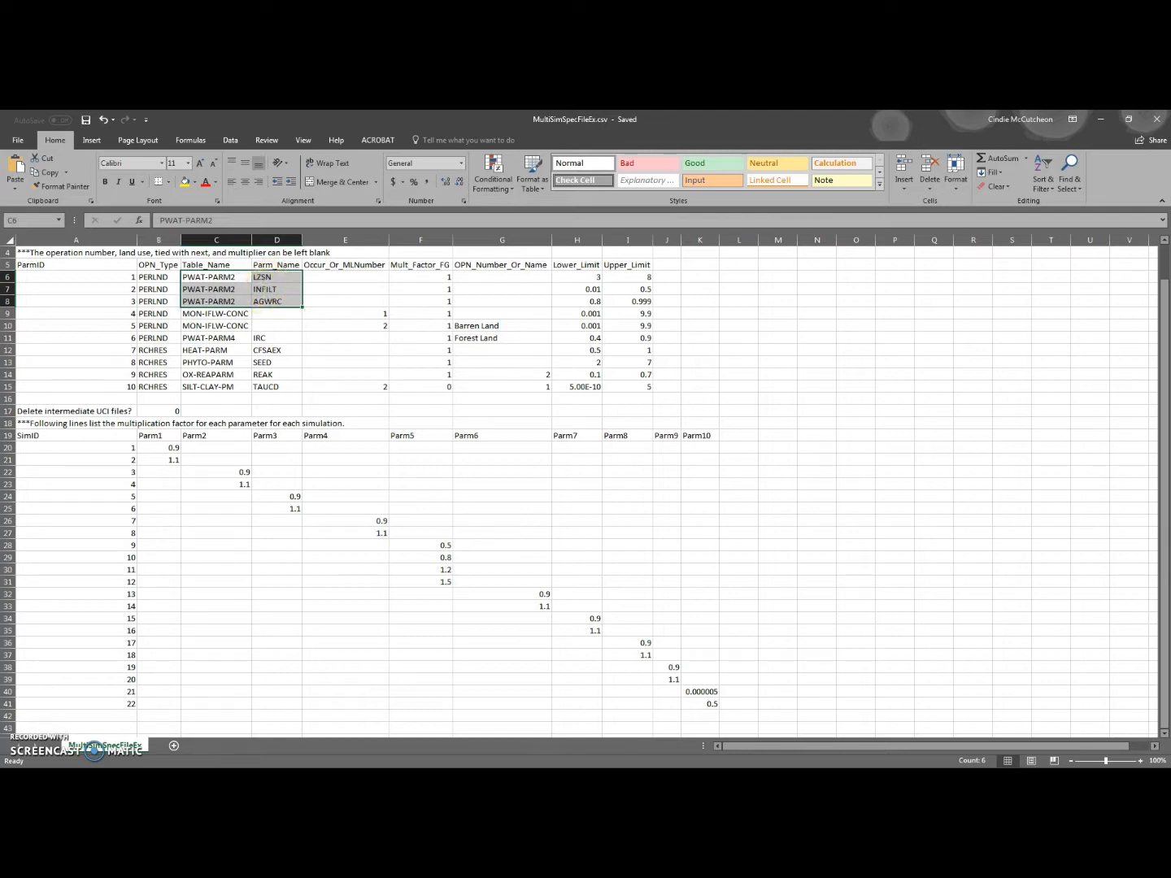
key(alt+Tab)
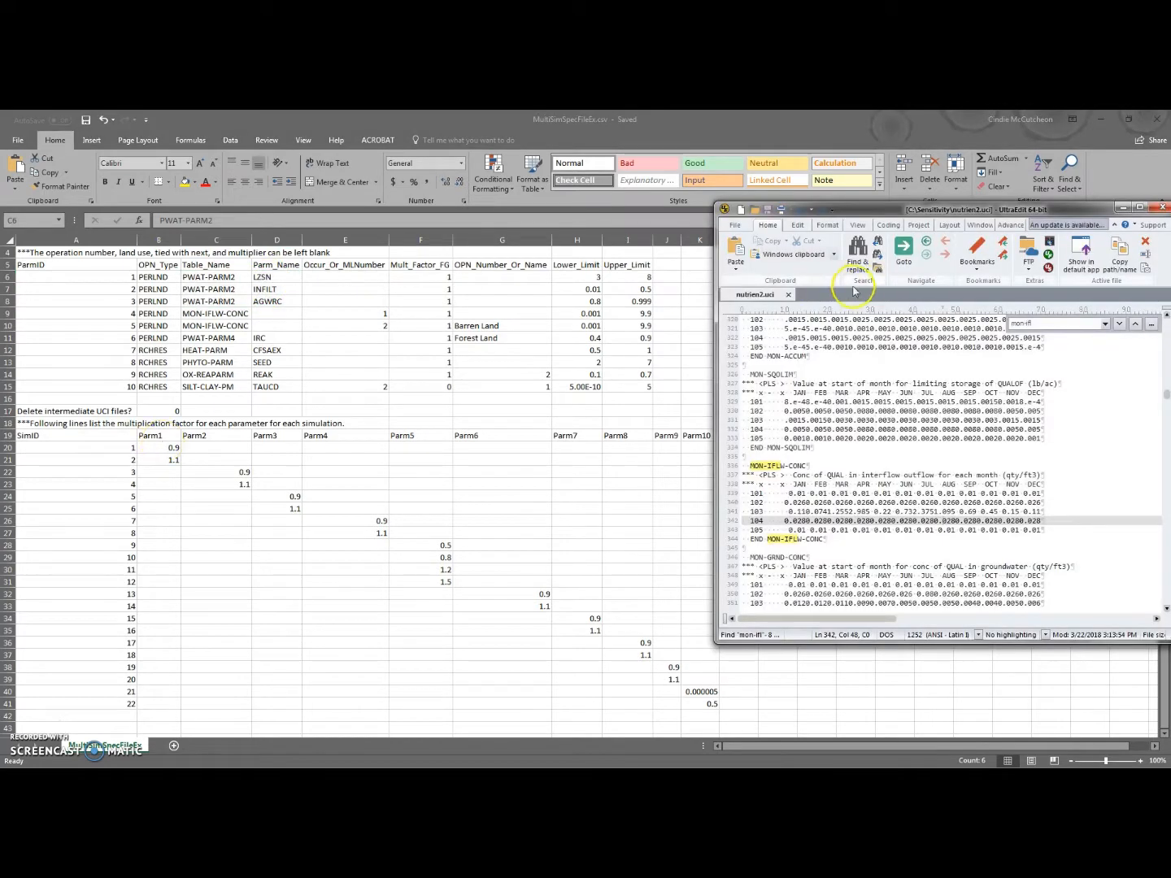
click(1064, 323)
text(z)
key(BackSpace)
text(lzsn)
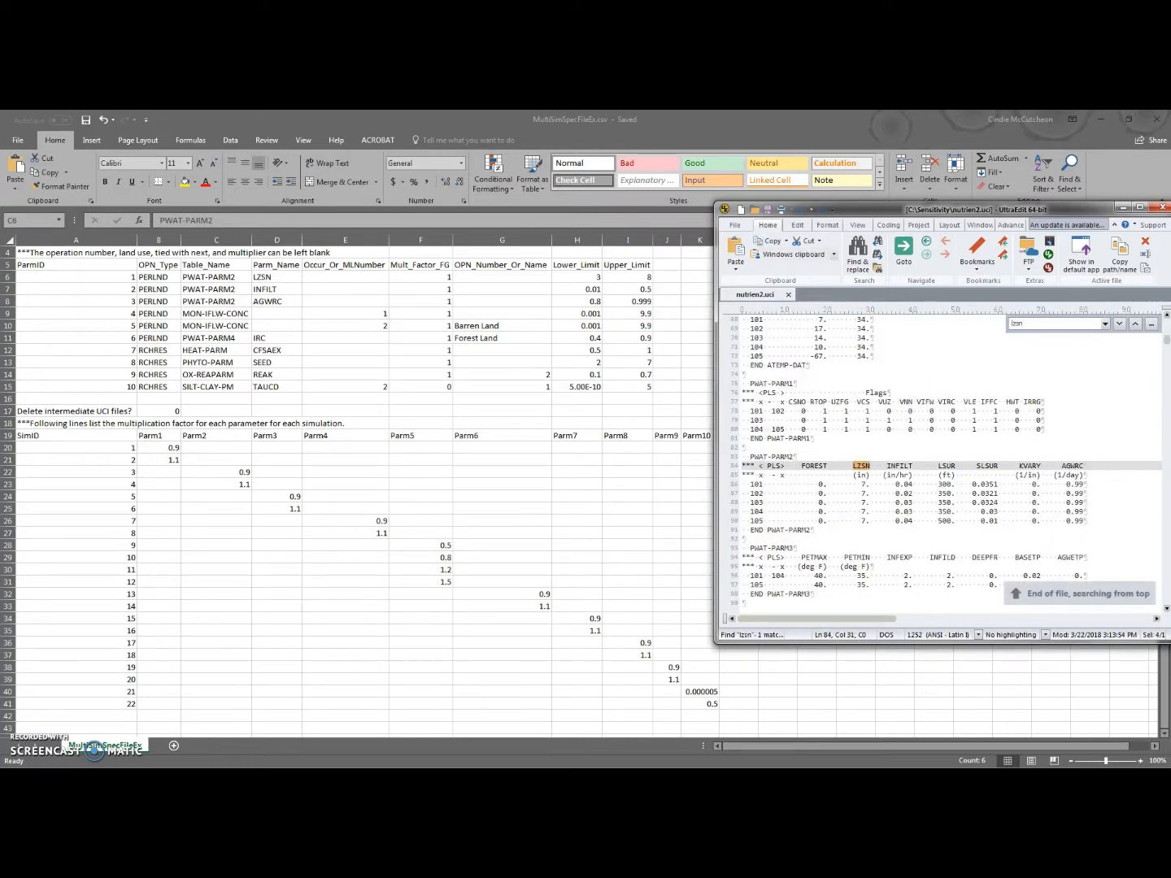
- Highlight the PWAT-PARM2 table name and its LZSN, INFILT and AGWRC column headings in nutrien2.uci
click(795, 456)
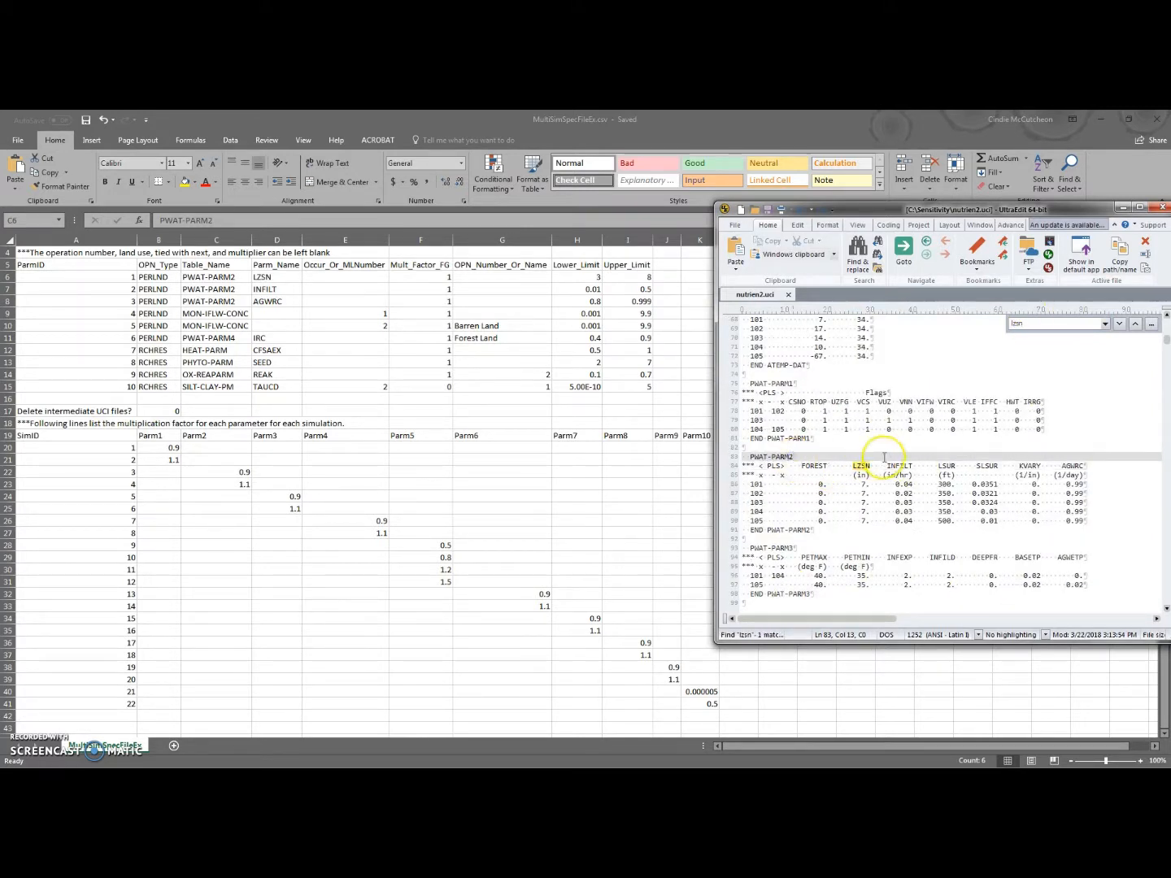
double_click(861, 466)
double_click(898, 465)
double_click(1075, 466)
double_click(760, 457)
drag(760, 457, 727, 460)
- Return to MultiSimSpecFileEx.csv in Excel and review the multiplication factor flags and lower and upper limits of ParmIDs 1 to 3
click(430, 366)
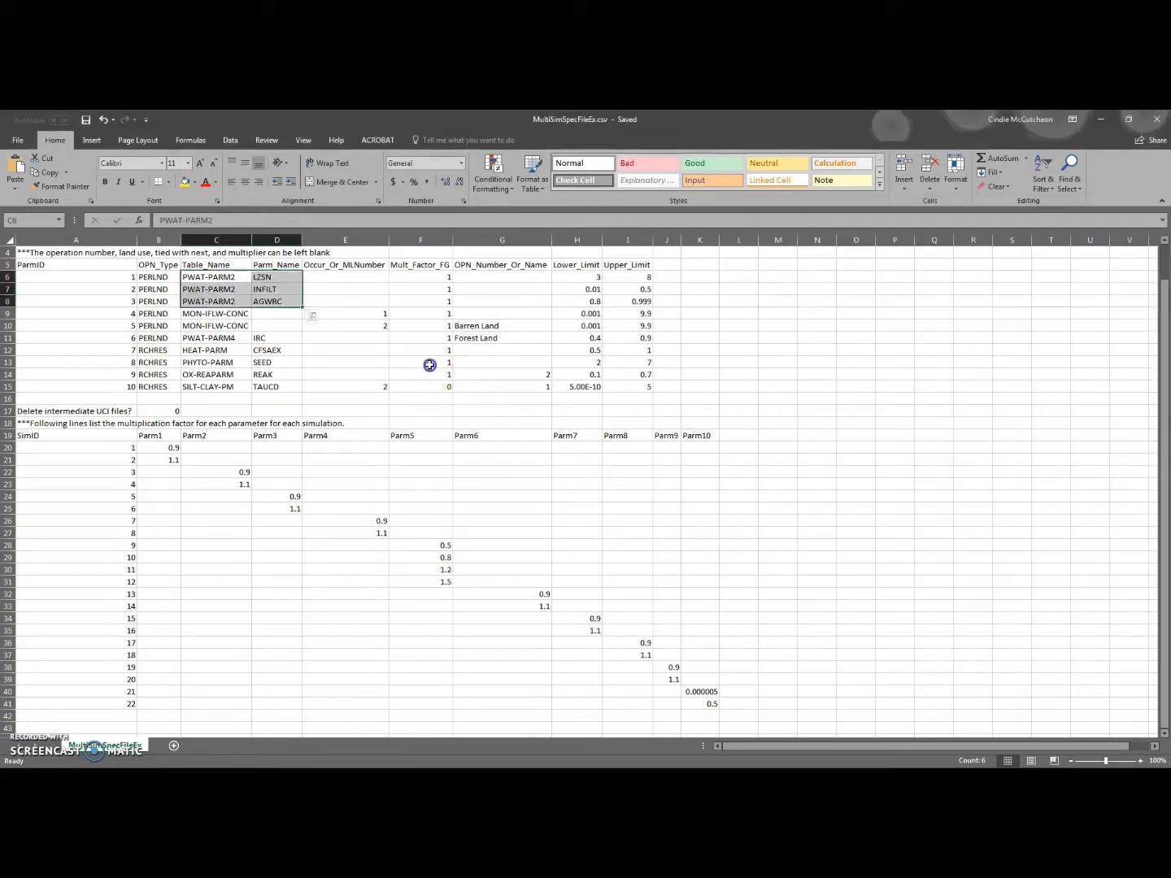
drag(416, 276, 418, 301)
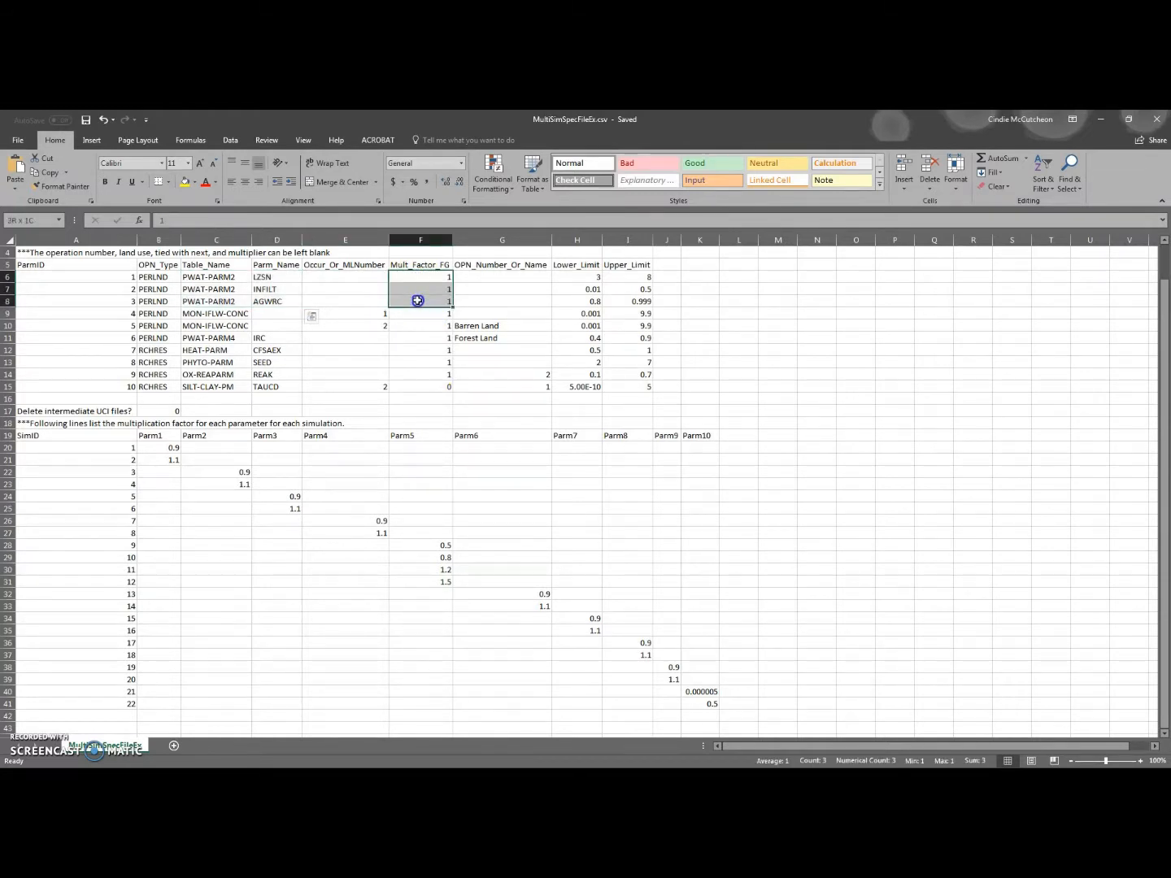
drag(580, 276, 619, 302)
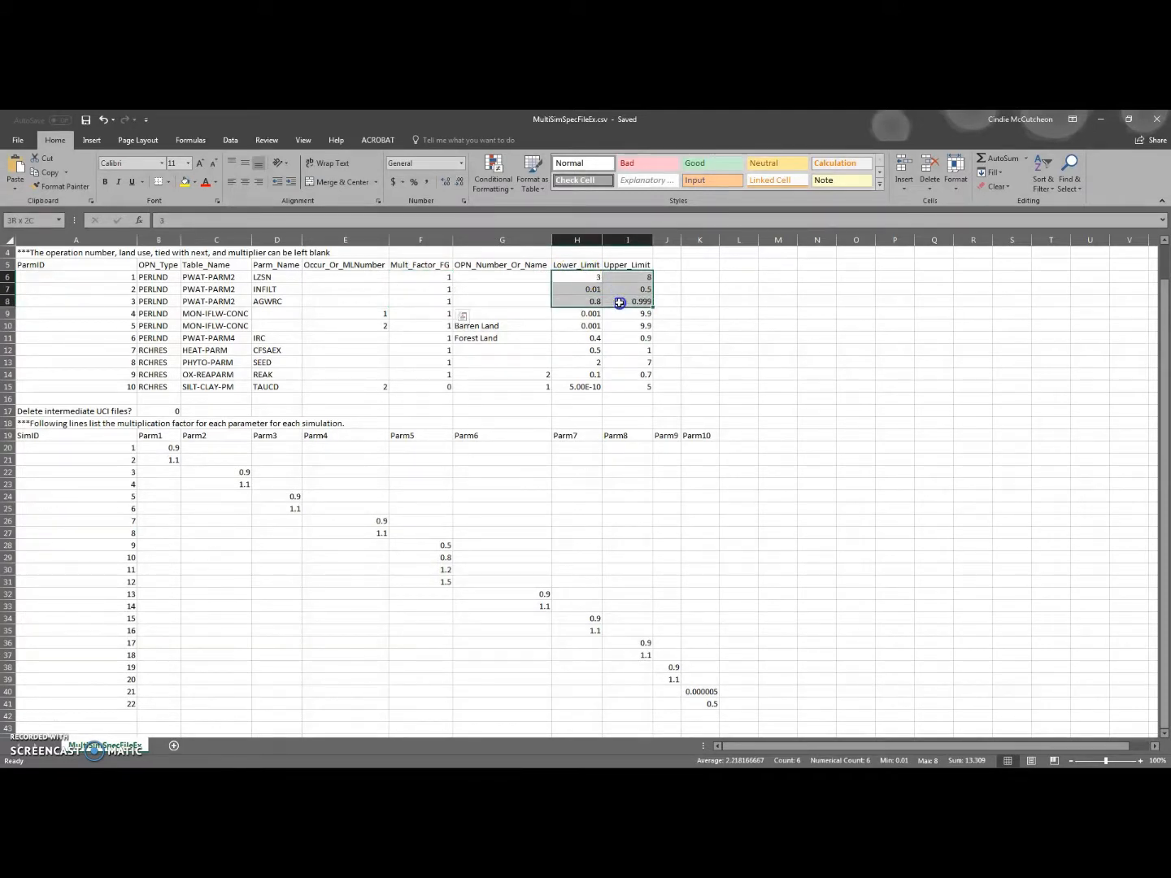
drag(619, 302, 620, 303)
- Examine the two MON-IFLW-CONC rows, including their occurrence numbers and the Barren Land operation name
click(135, 312)
drag(134, 312, 220, 324)
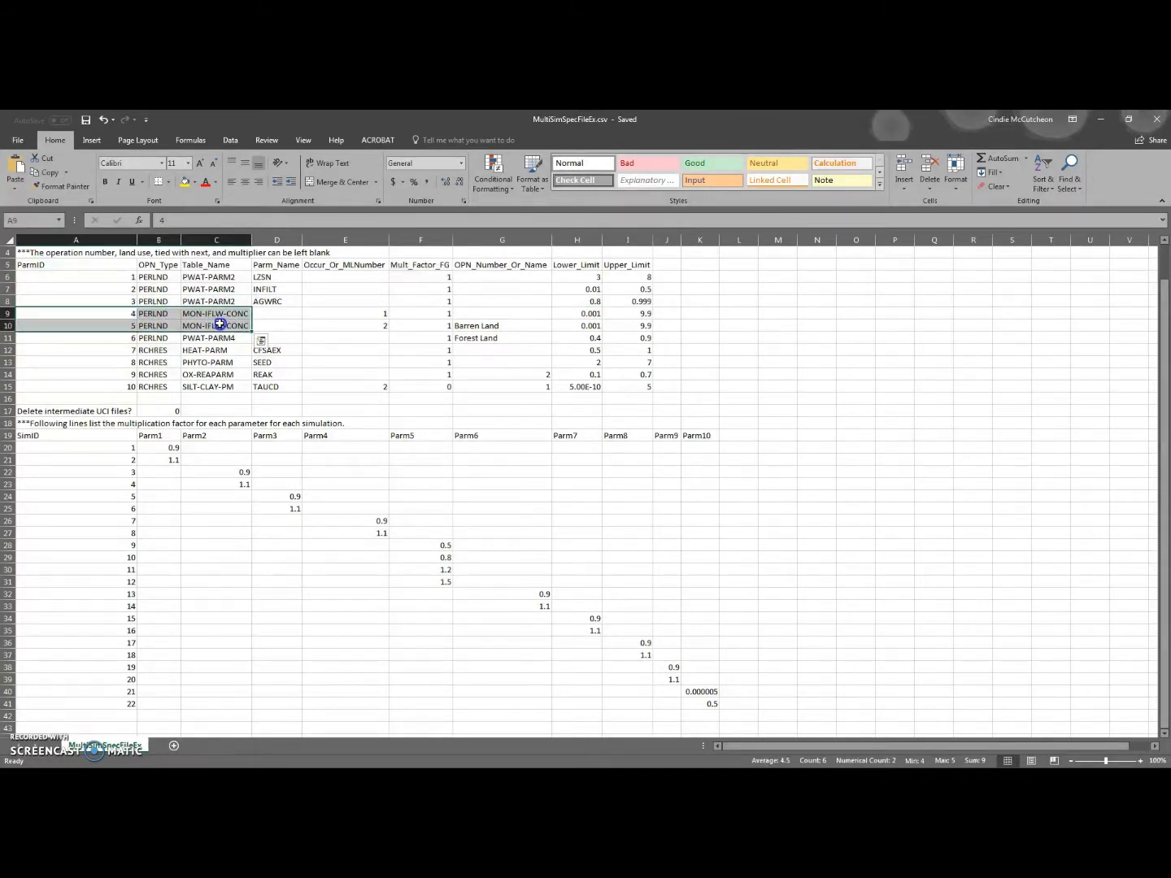
click(334, 311)
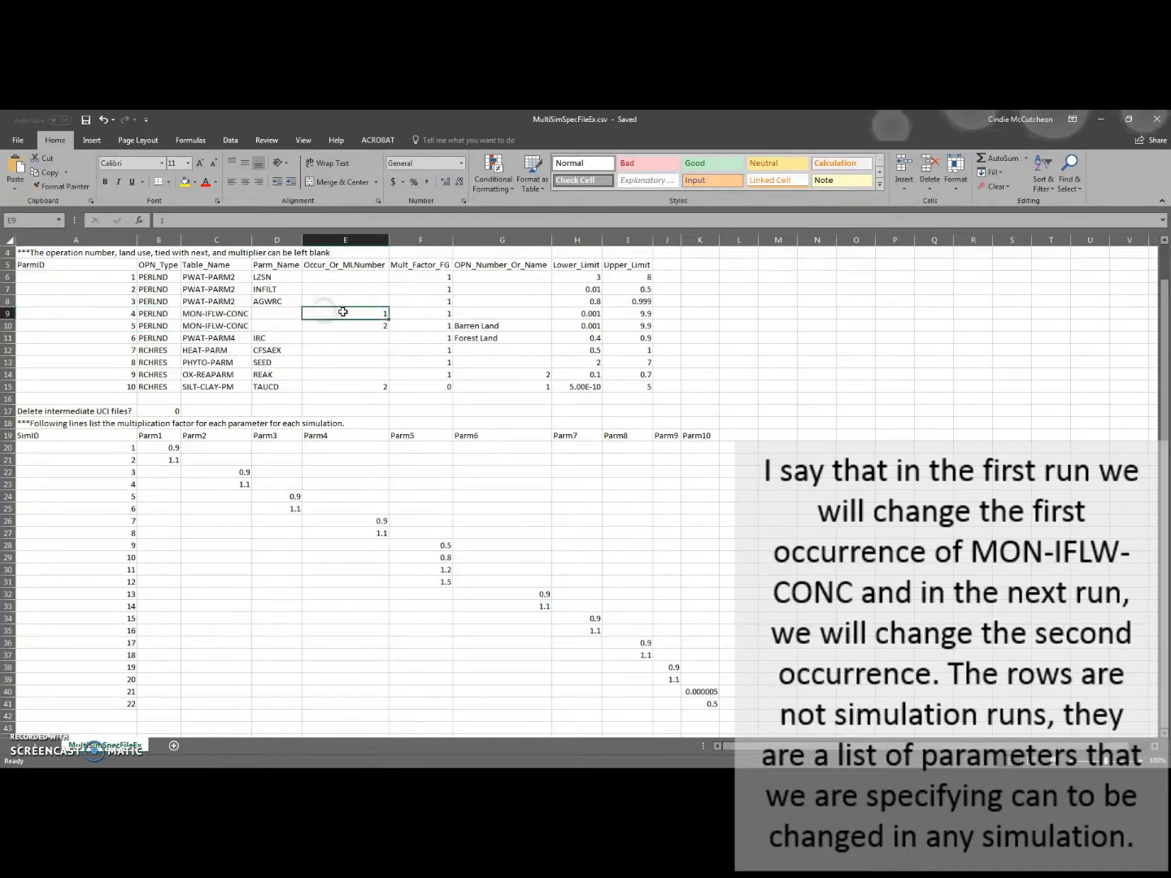
click(217, 316)
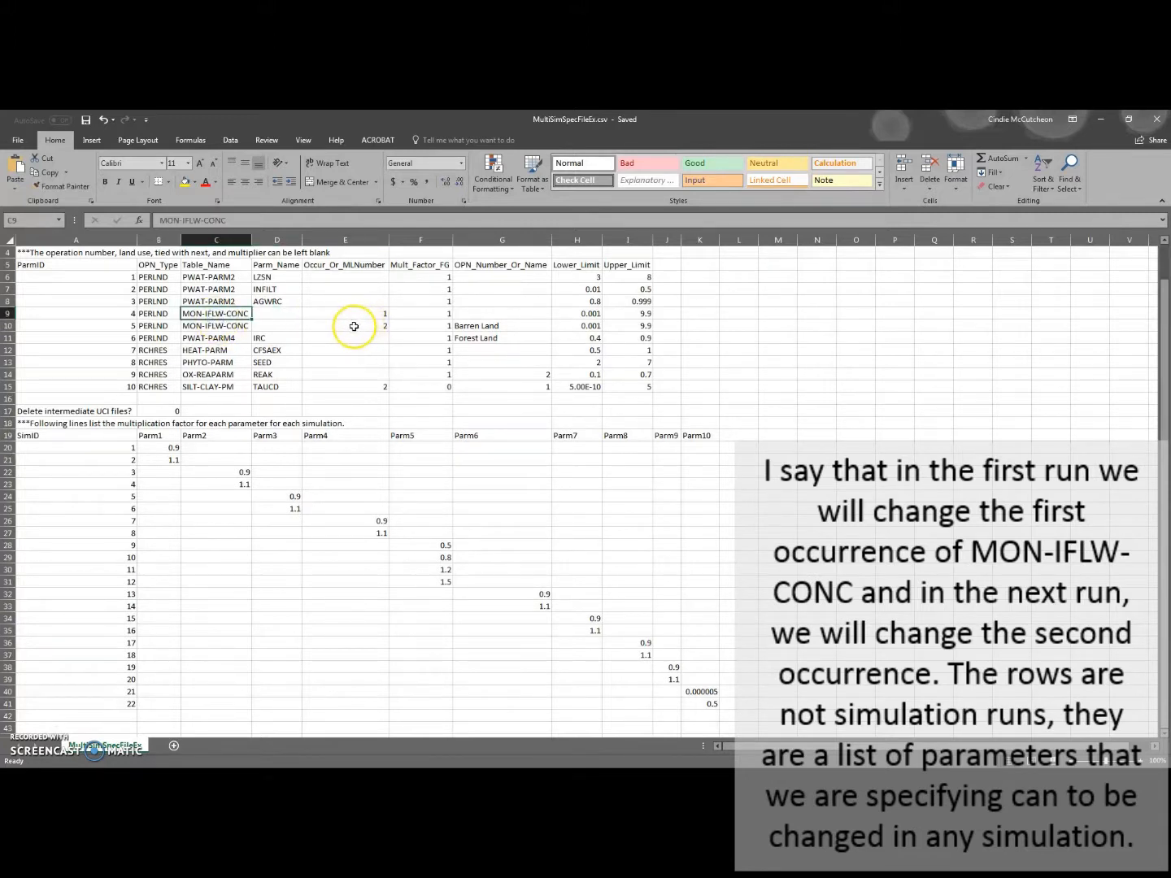
click(354, 326)
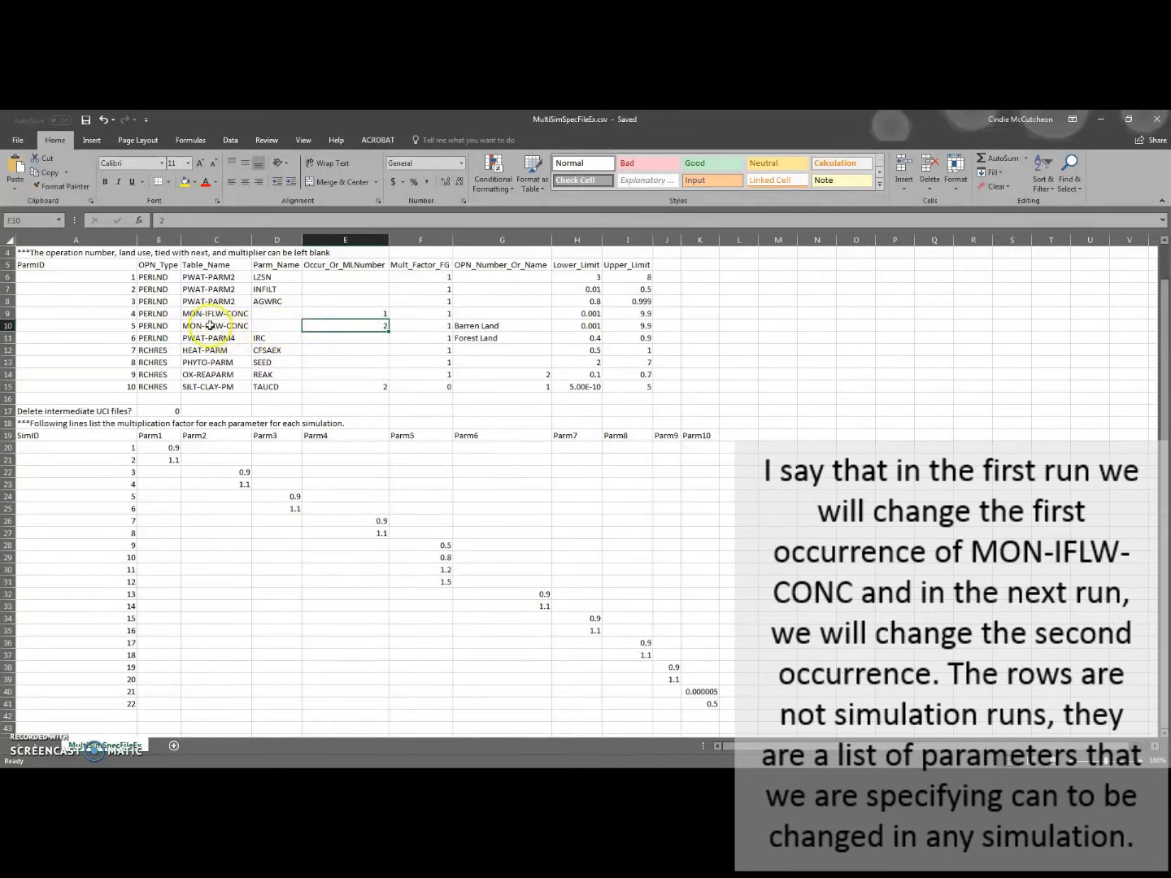
click(468, 326)
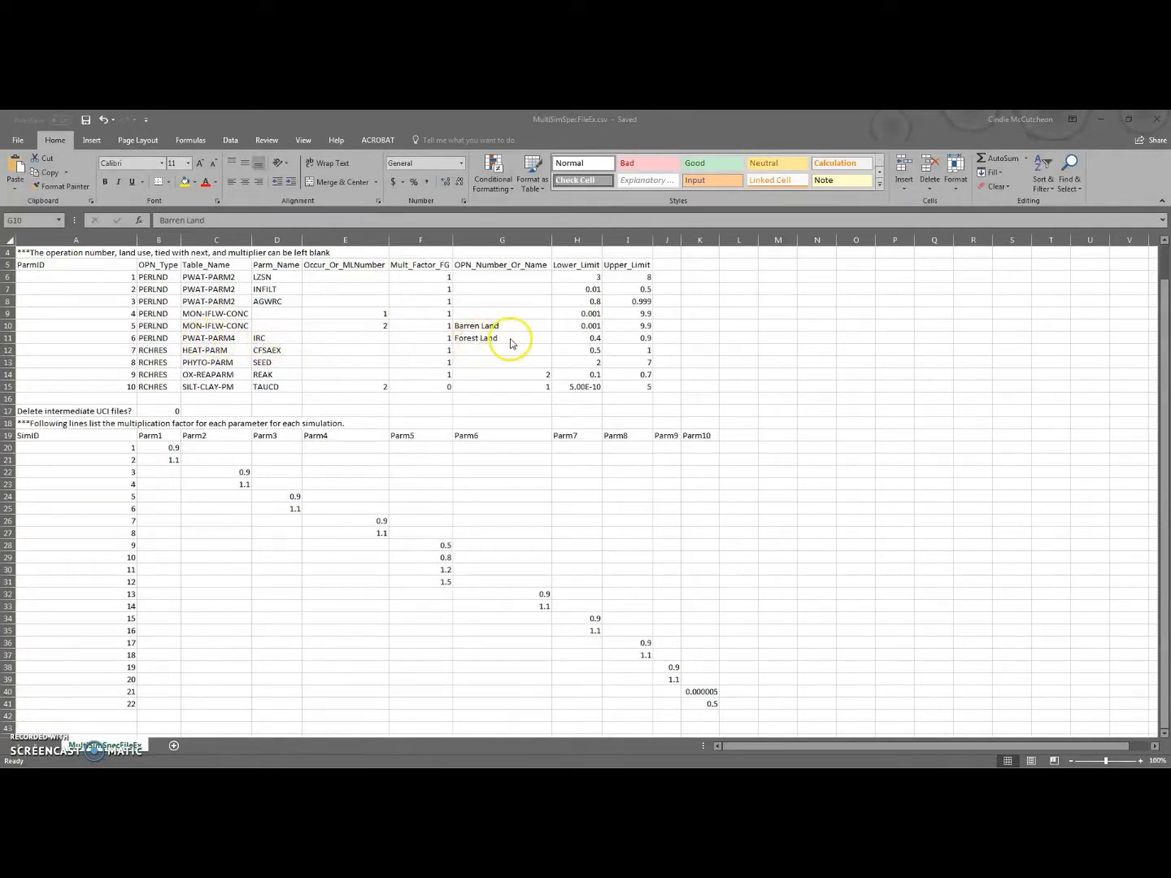
- Examine the HEAT-PARM CFSAEX and PHYTO-PARM SEED rows, including their multiplication factor flags and the SEED row's operation field
drag(159, 351, 258, 352)
click(158, 356)
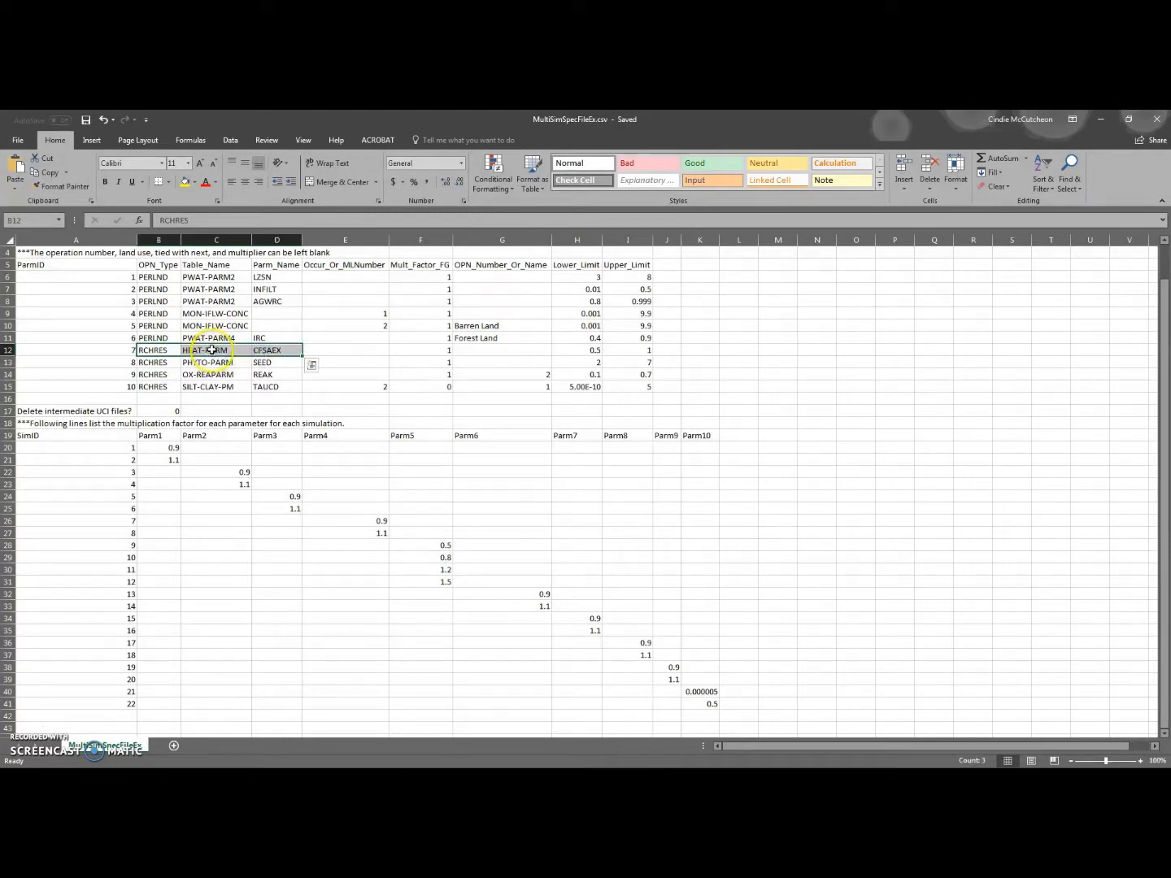
click(421, 352)
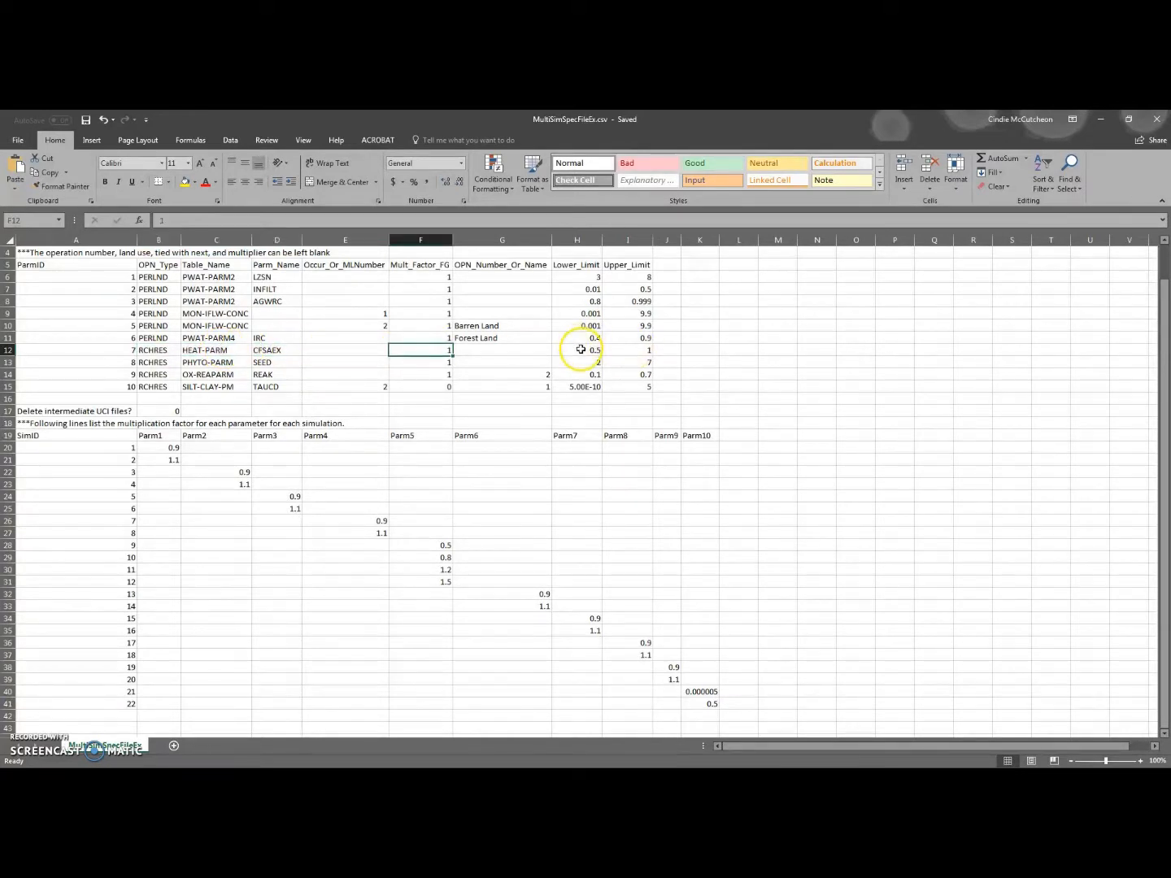
drag(145, 363, 275, 365)
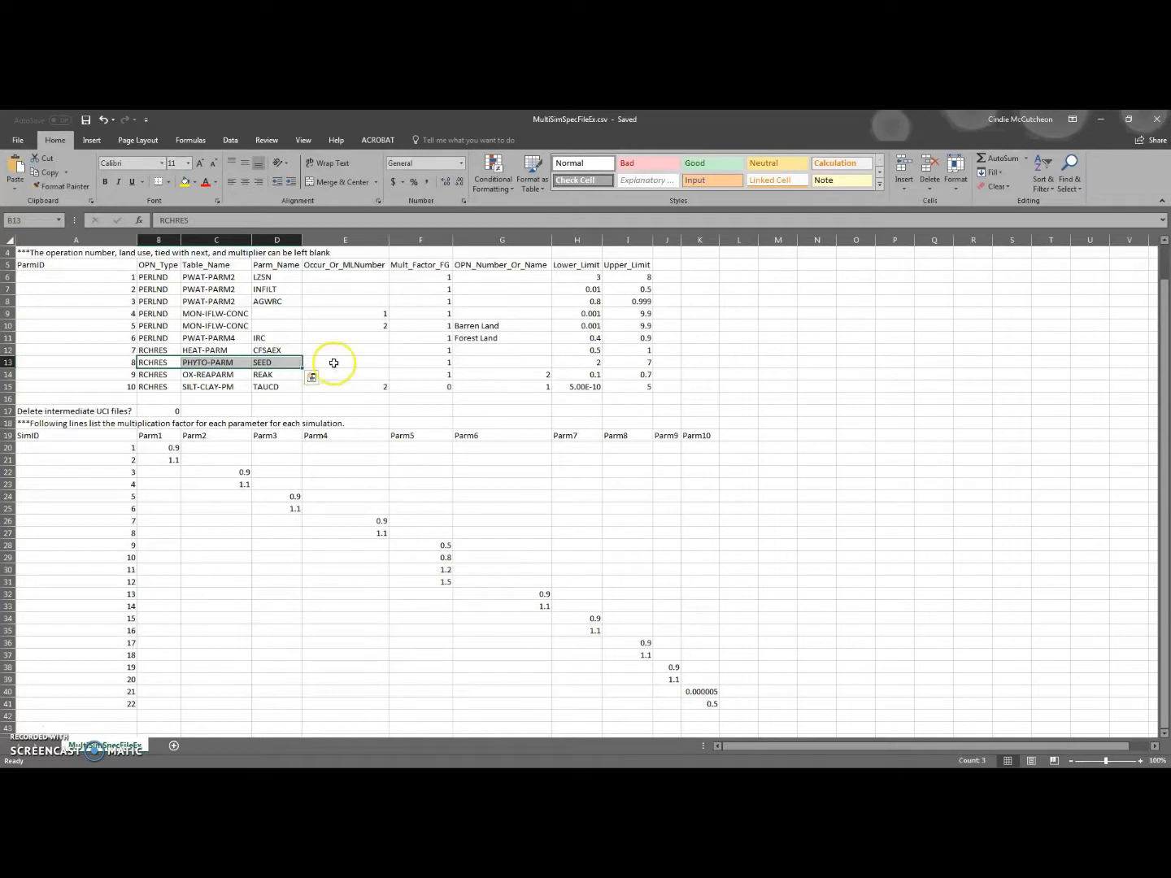
click(421, 363)
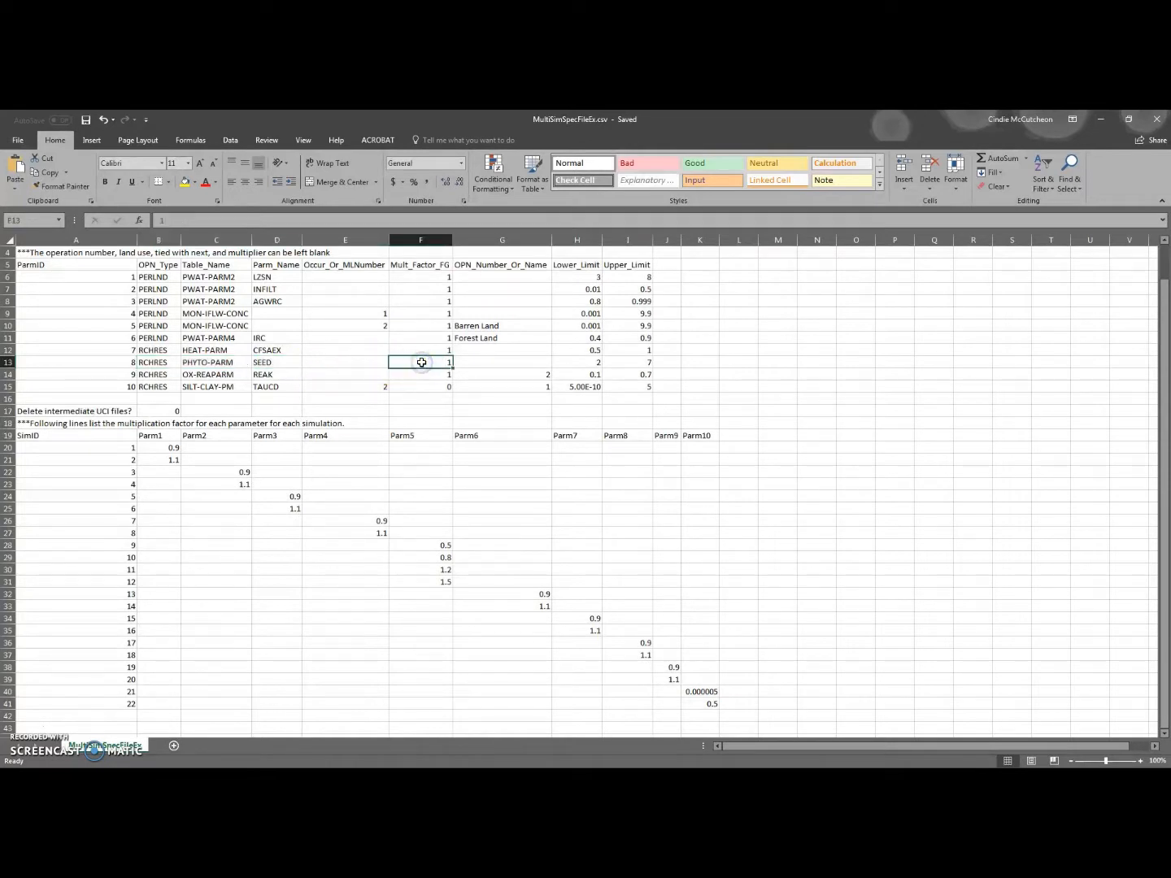
click(480, 361)
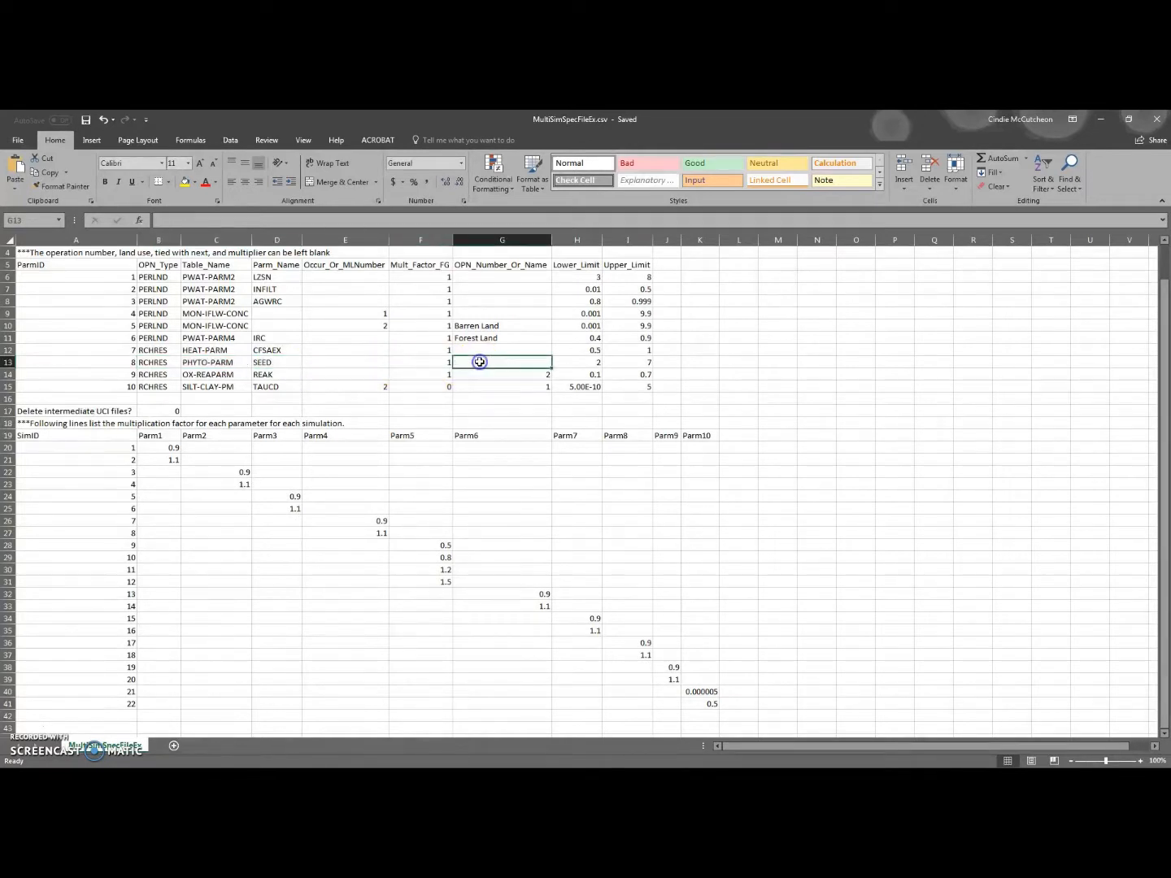
- Examine the OX-REAPARM REAK row and its OPN_Number_Or_Name entry
click(269, 376)
drag(148, 375, 264, 376)
click(264, 377)
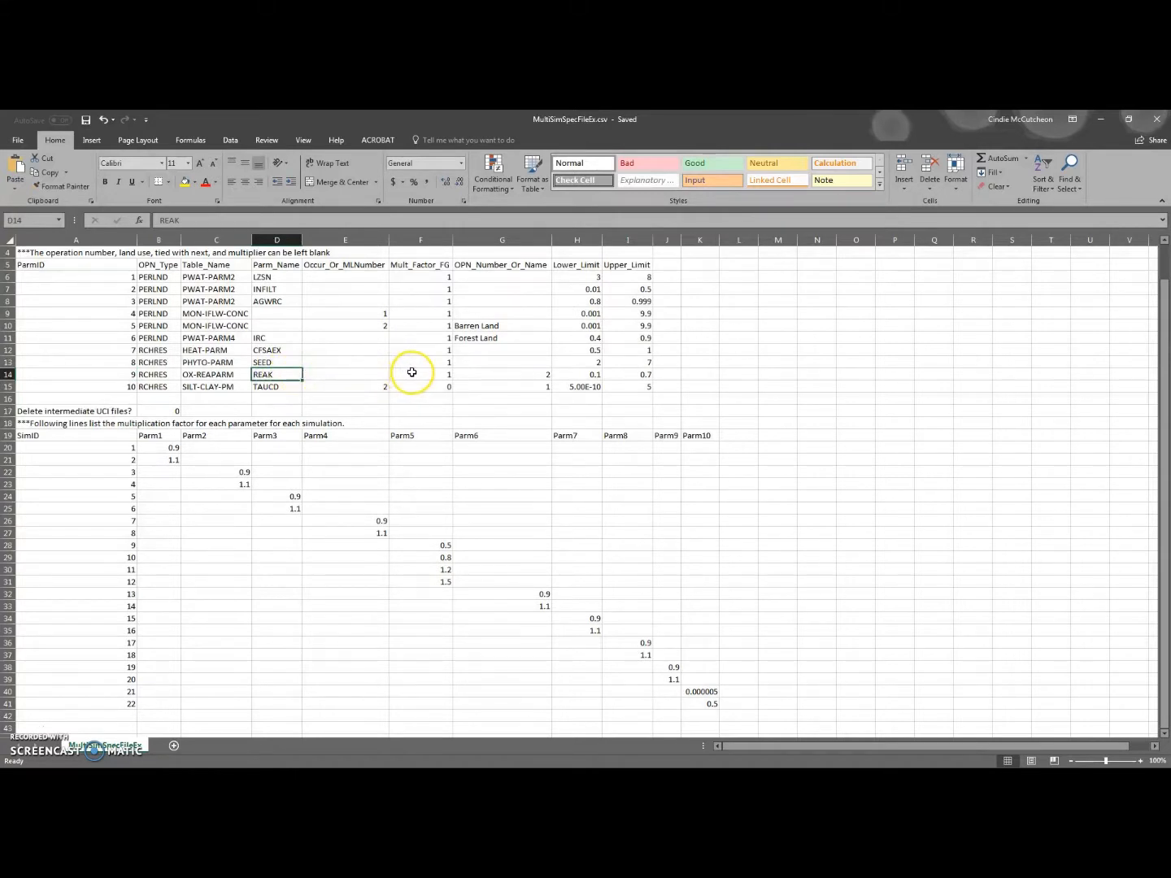
click(468, 374)
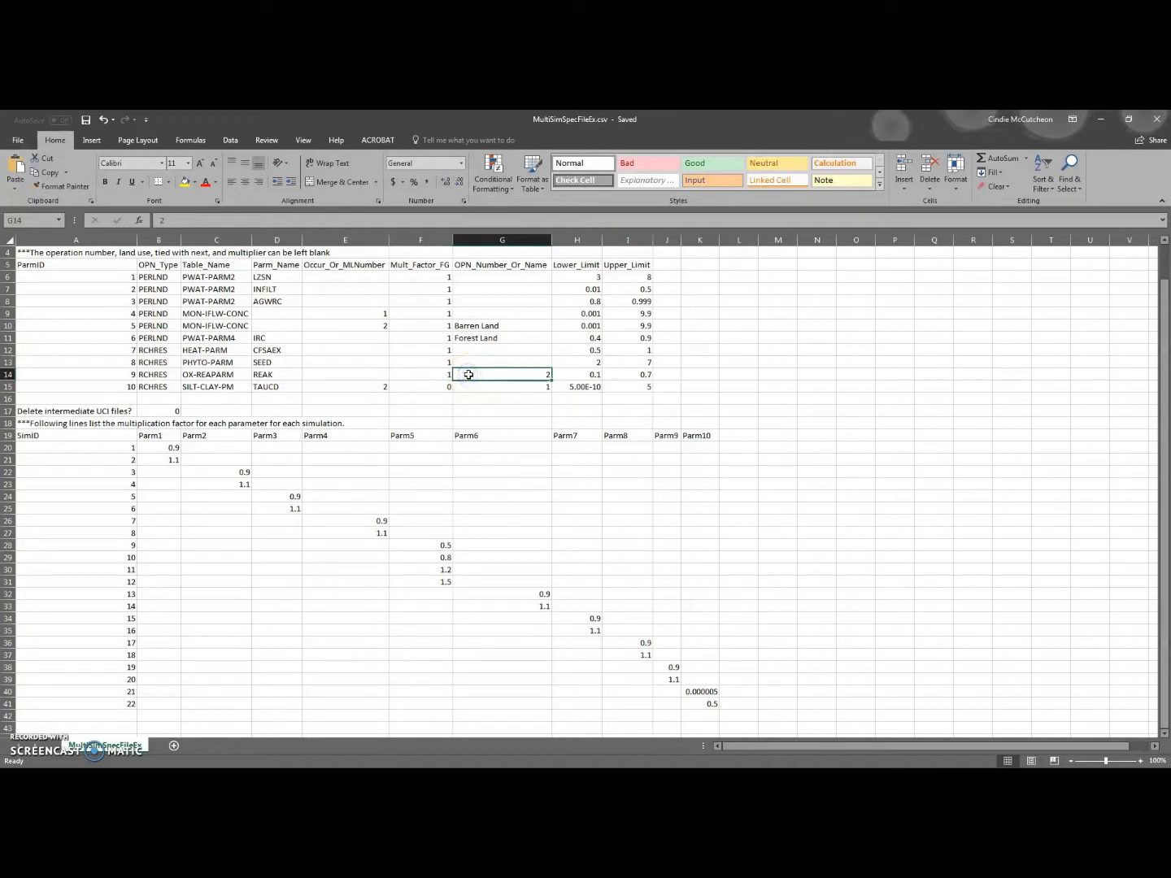
- Examine the SILT-CLAY-PM TAUCD row and its occurrence number, and search nutrien2.uci in UltraEdit for "tau"
click(202, 388)
drag(167, 388, 265, 387)
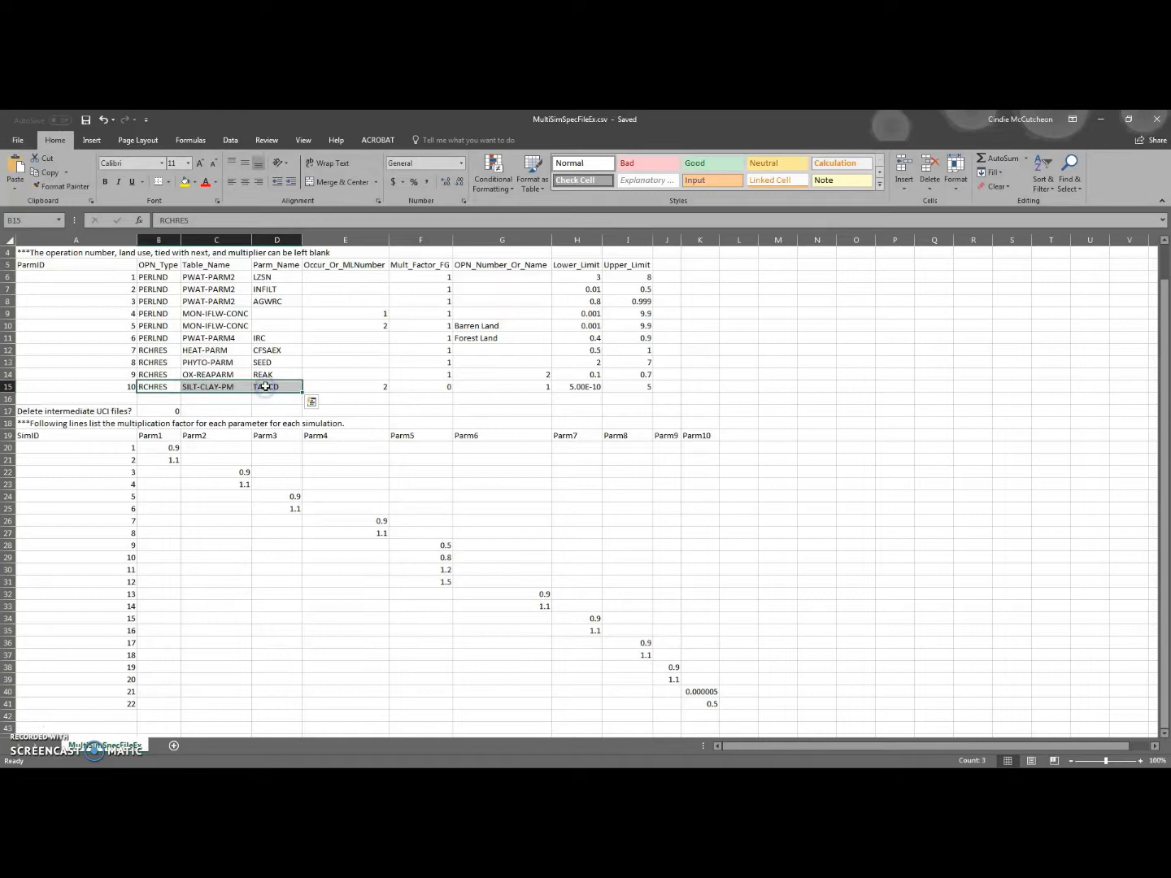
click(355, 389)
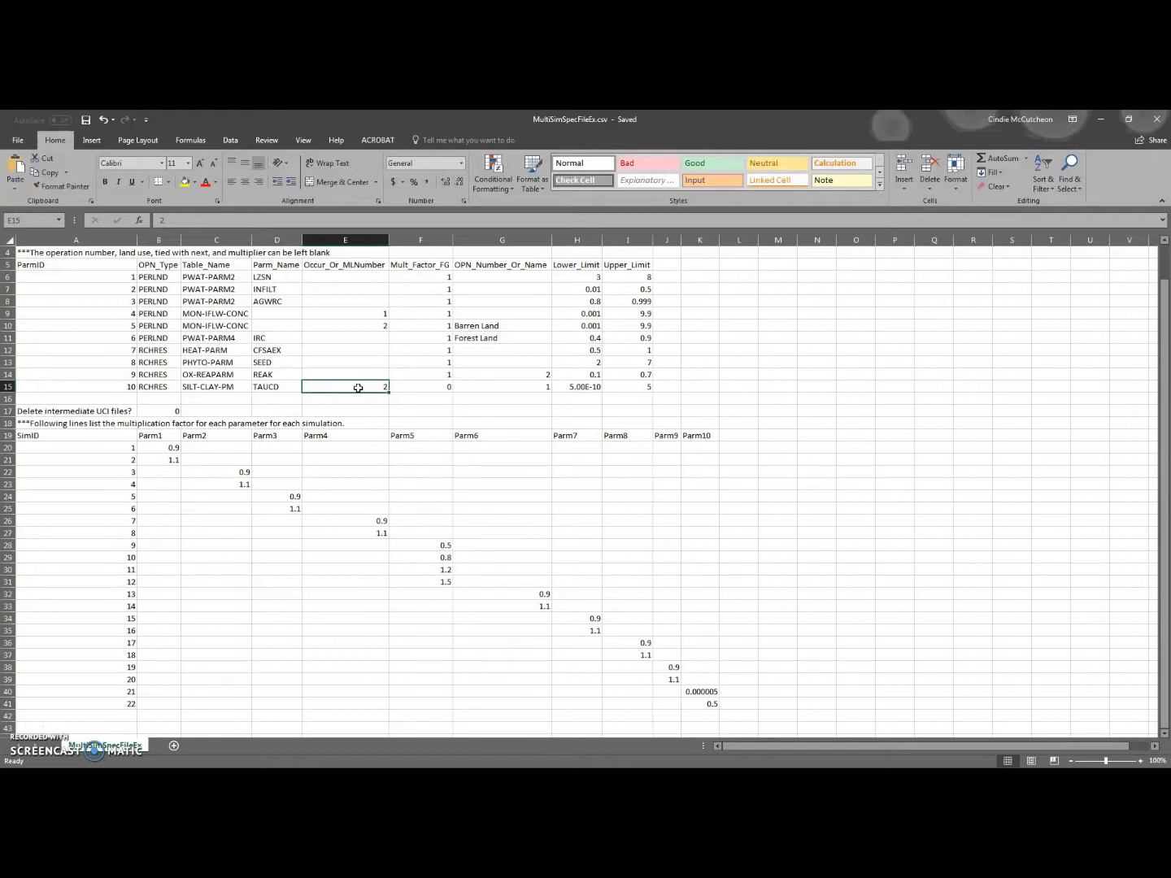
key(alt+Tab)
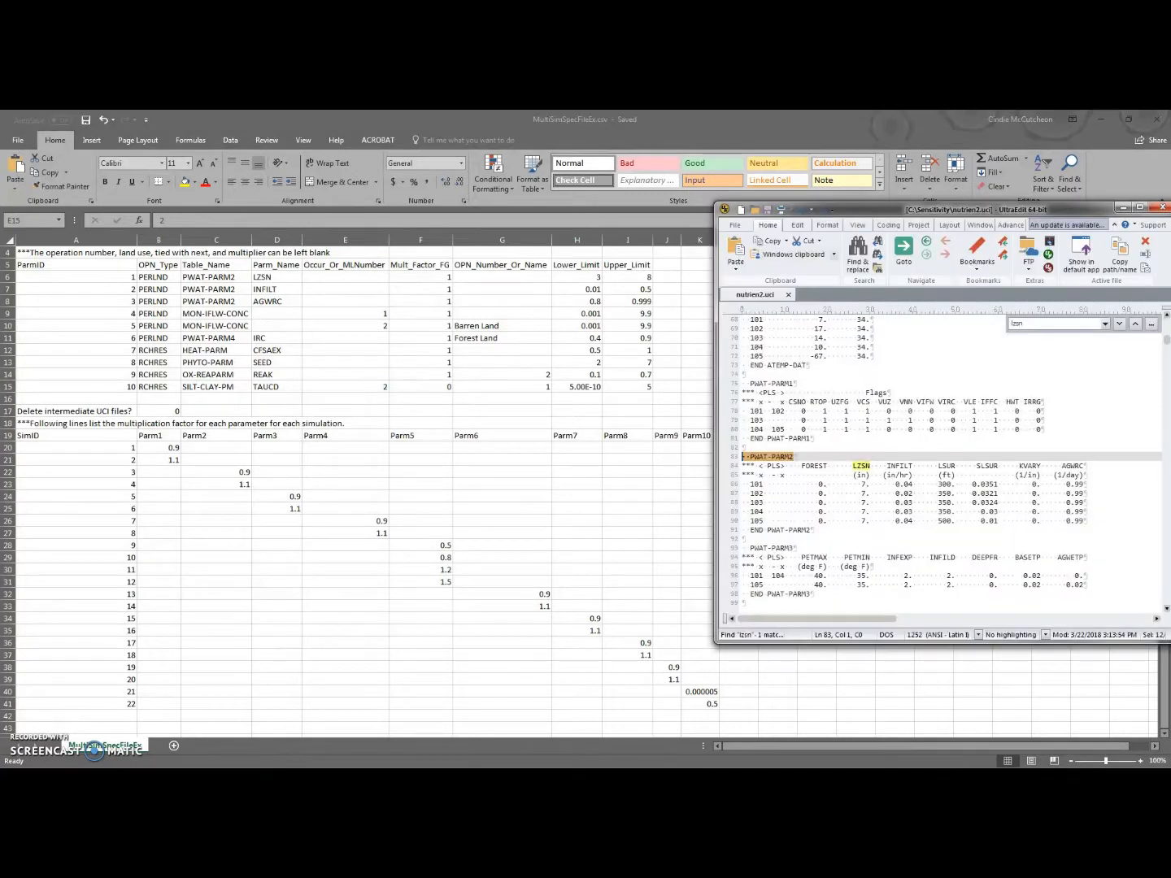
click(1066, 324)
text(tau)
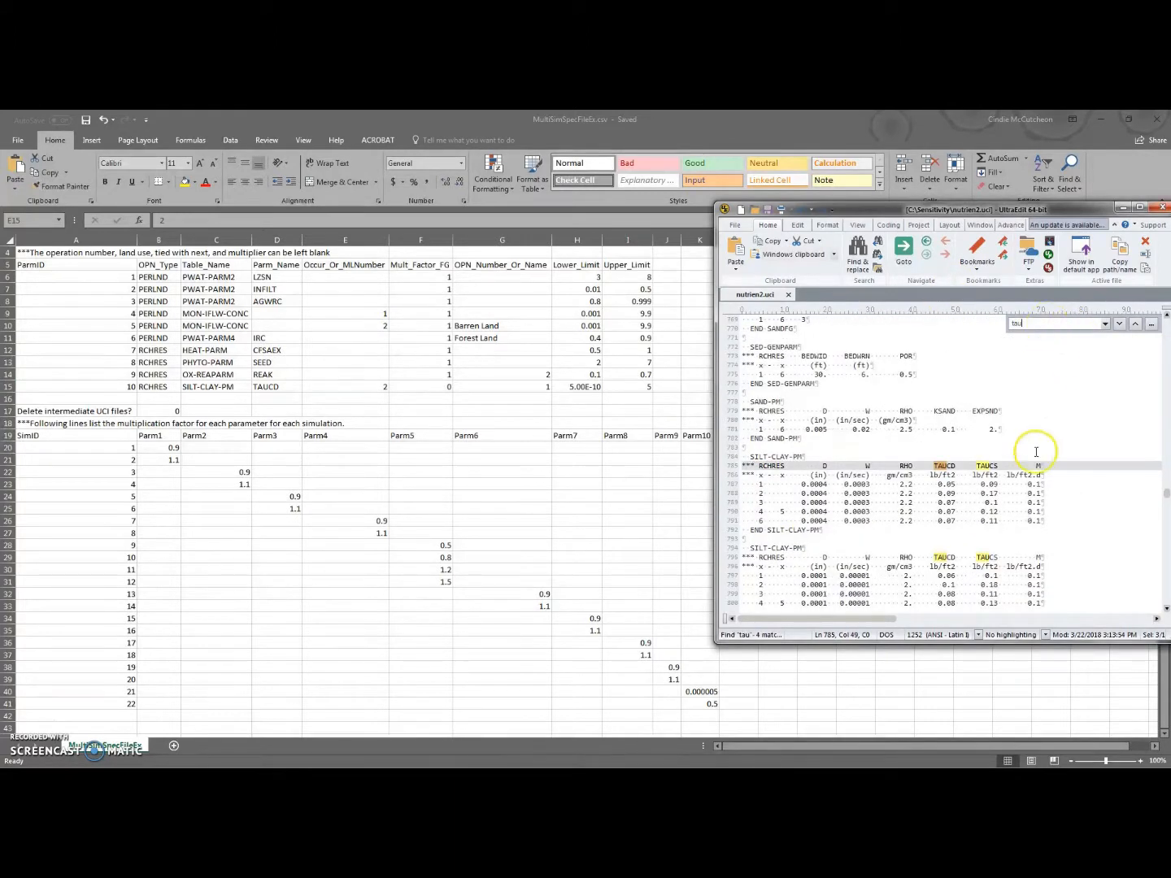
- Examine the TAUCD values in the second SILT-CLAY-PM table of nutrien2.uci and the TAUCD row's operation number and limits in the specification file
scroll(1033, 459, down, 2)
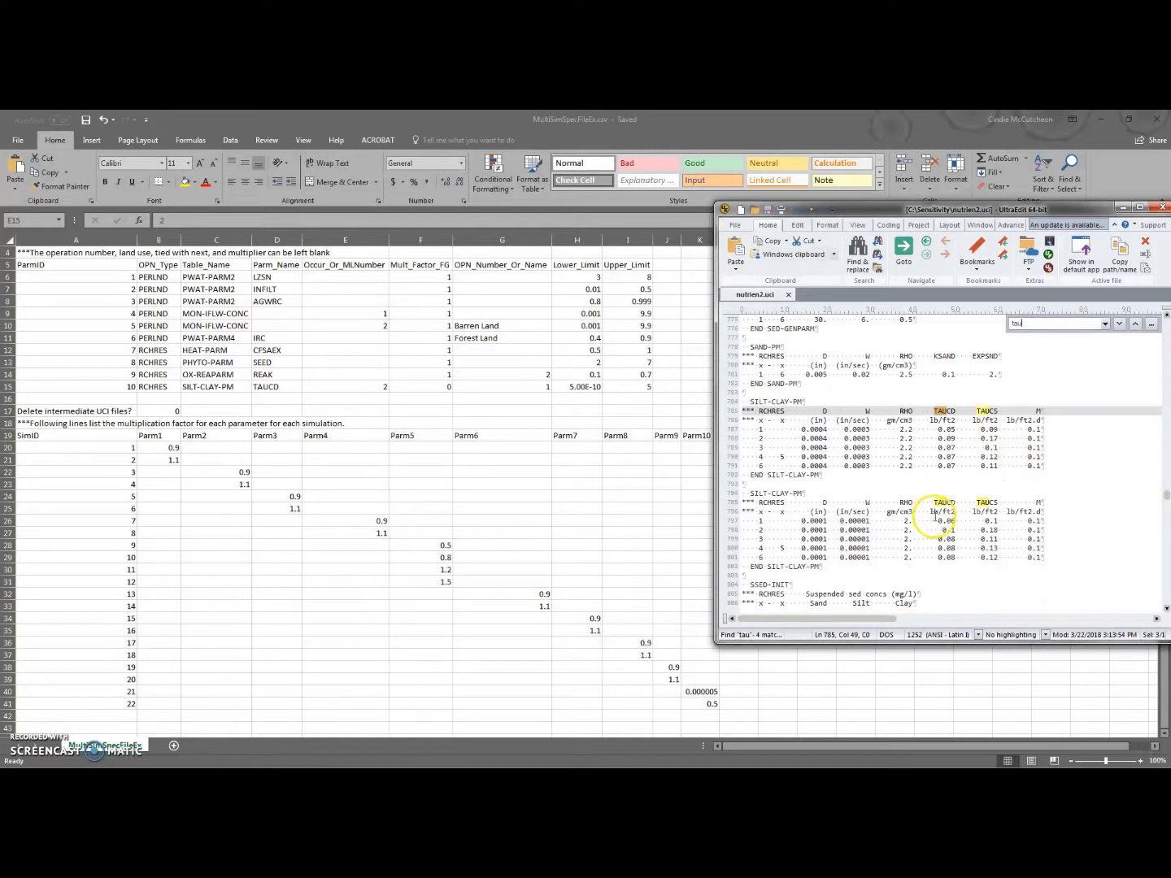
drag(933, 520, 955, 556)
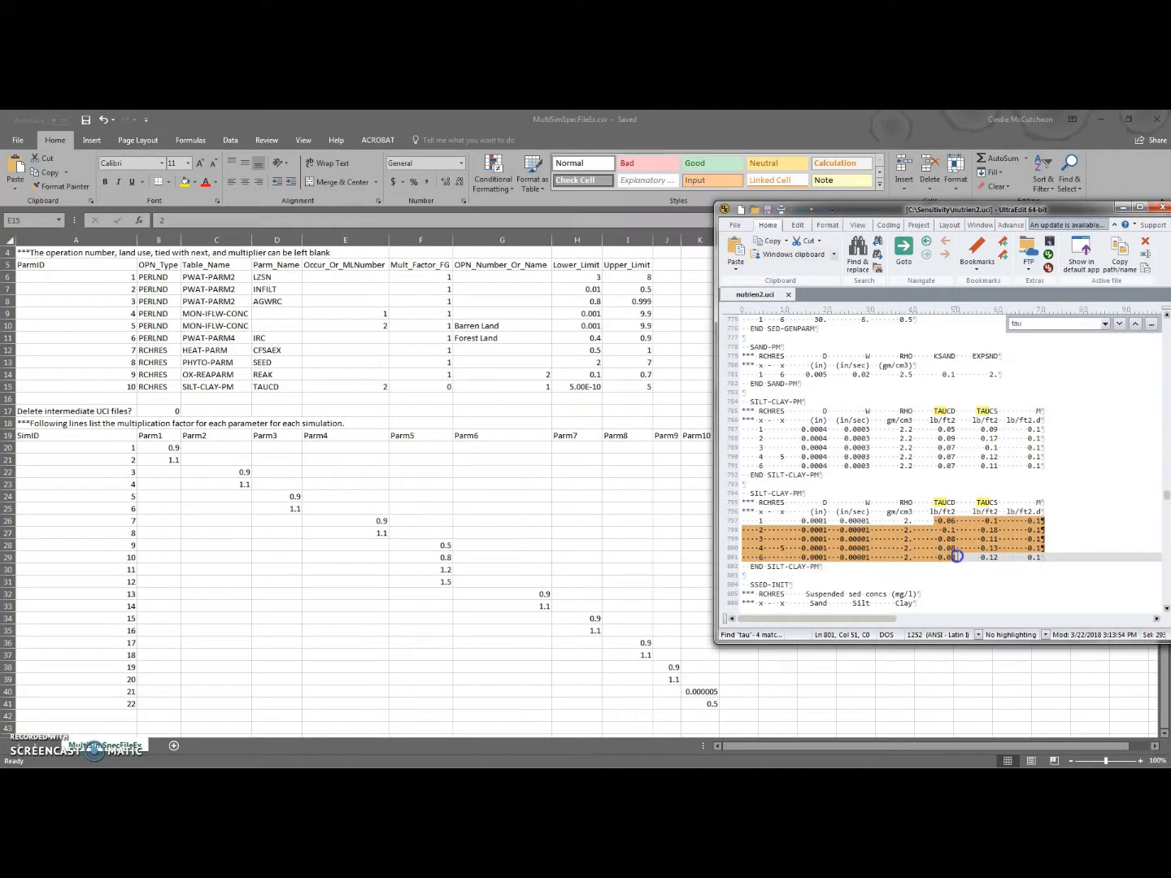
click(513, 387)
click(521, 390)
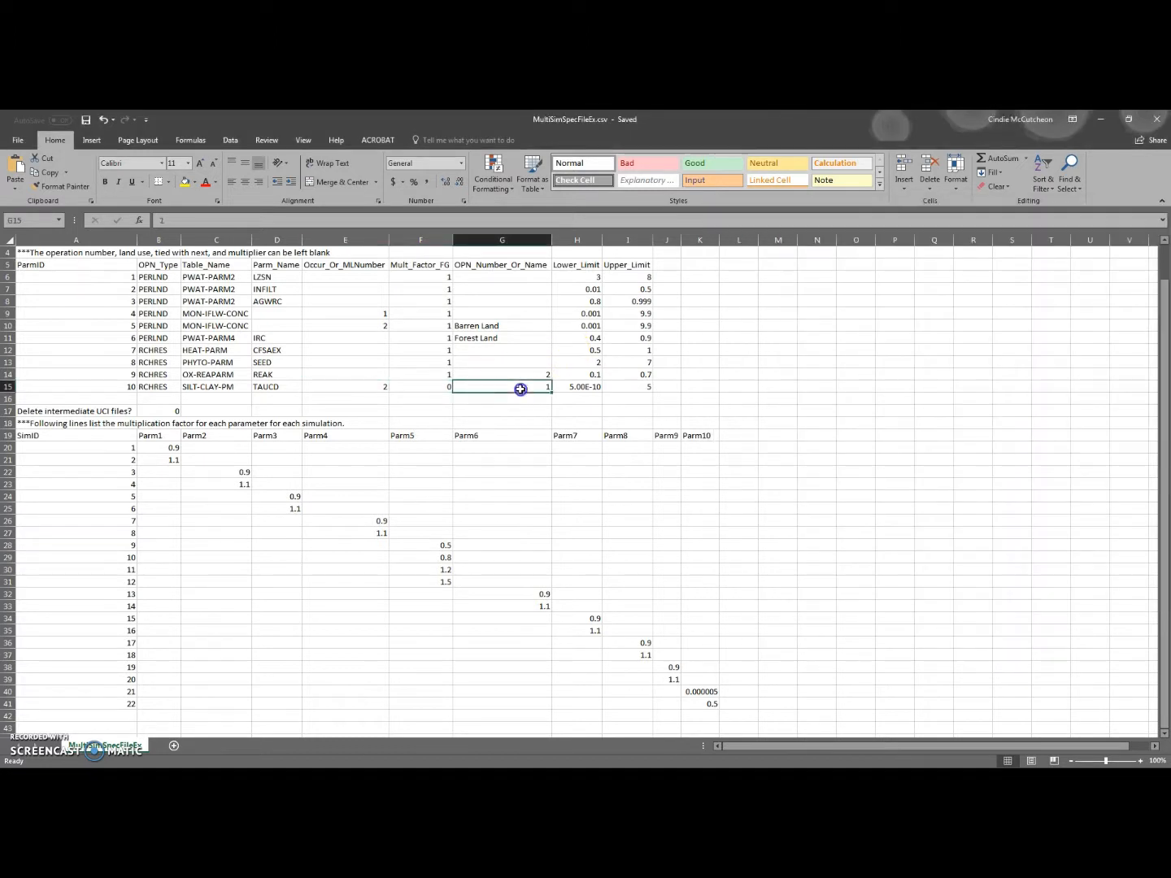
drag(579, 388, 635, 389)
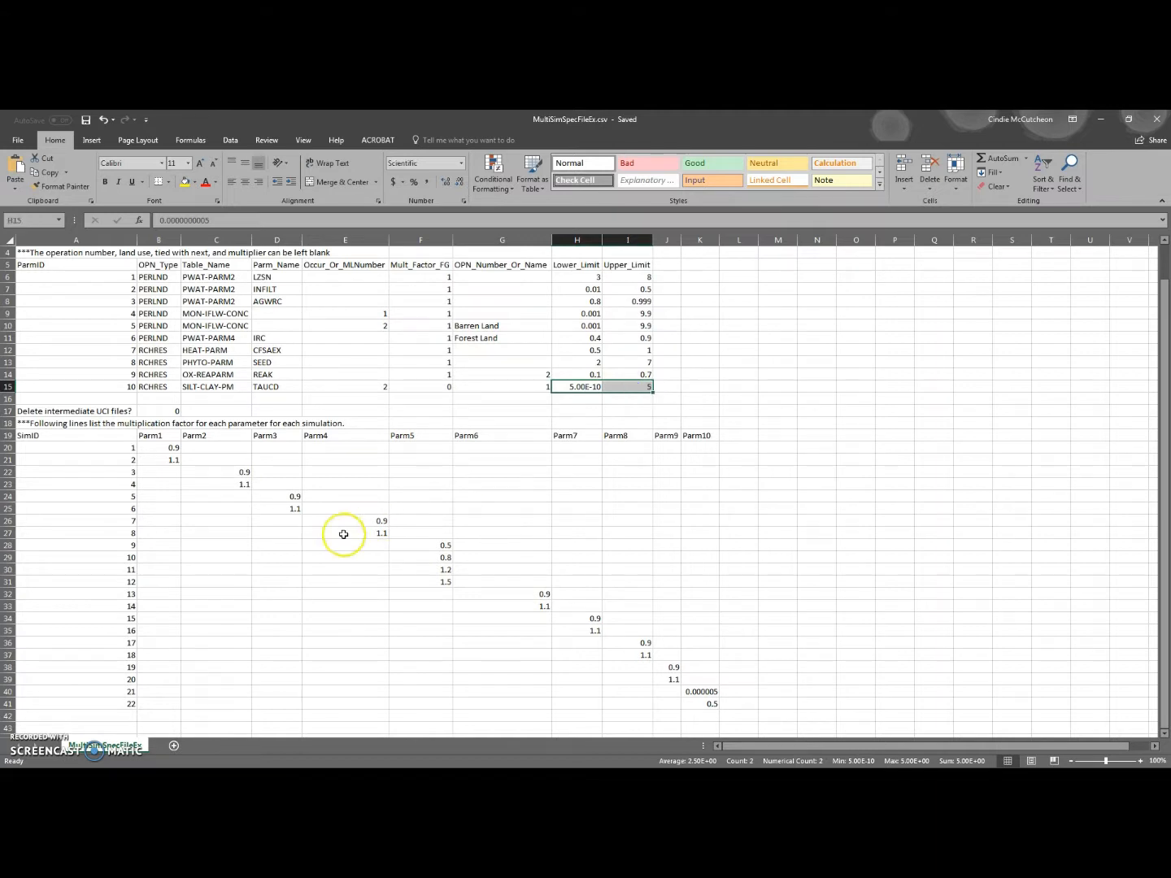
- Compare the Parm1 to Parm10 simulation headers with the ParmID list and the Mult_Factor_FG column, including the TAUCD flag
click(27, 727)
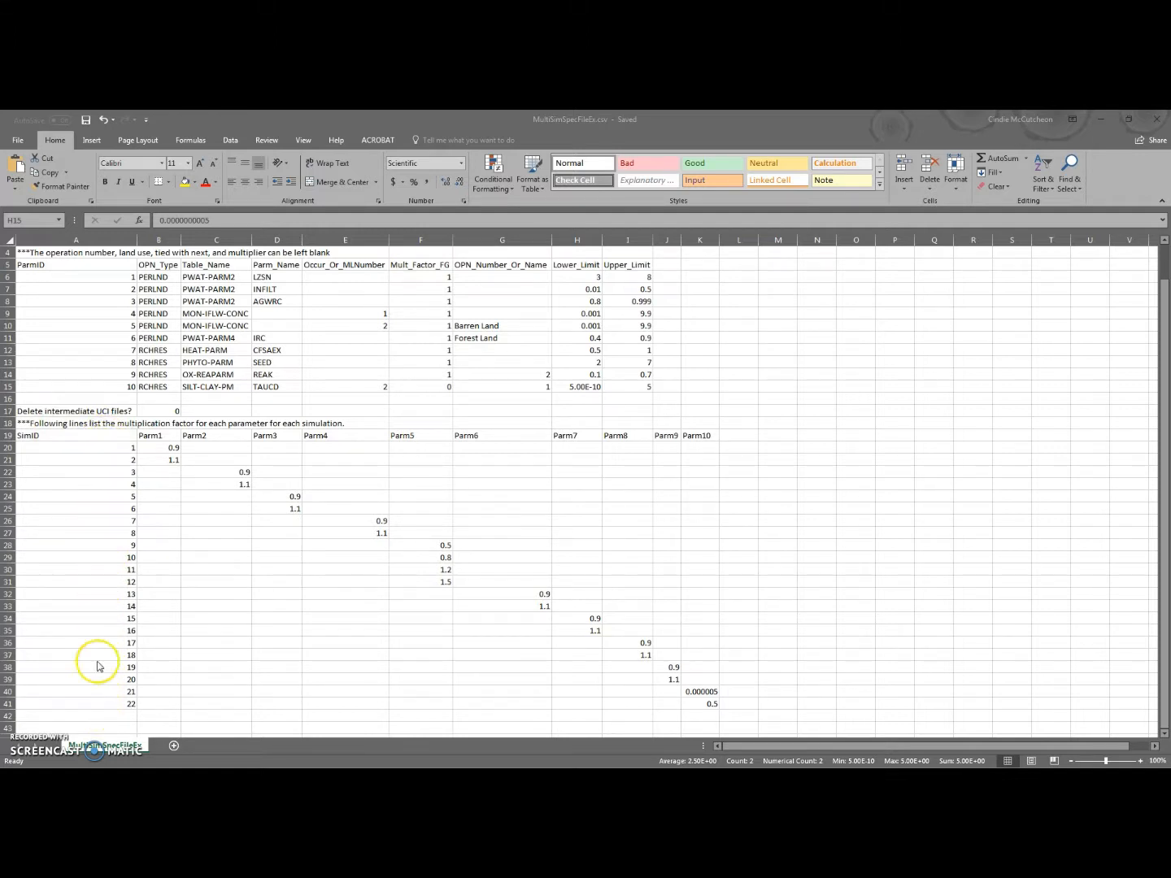
drag(152, 440, 699, 436)
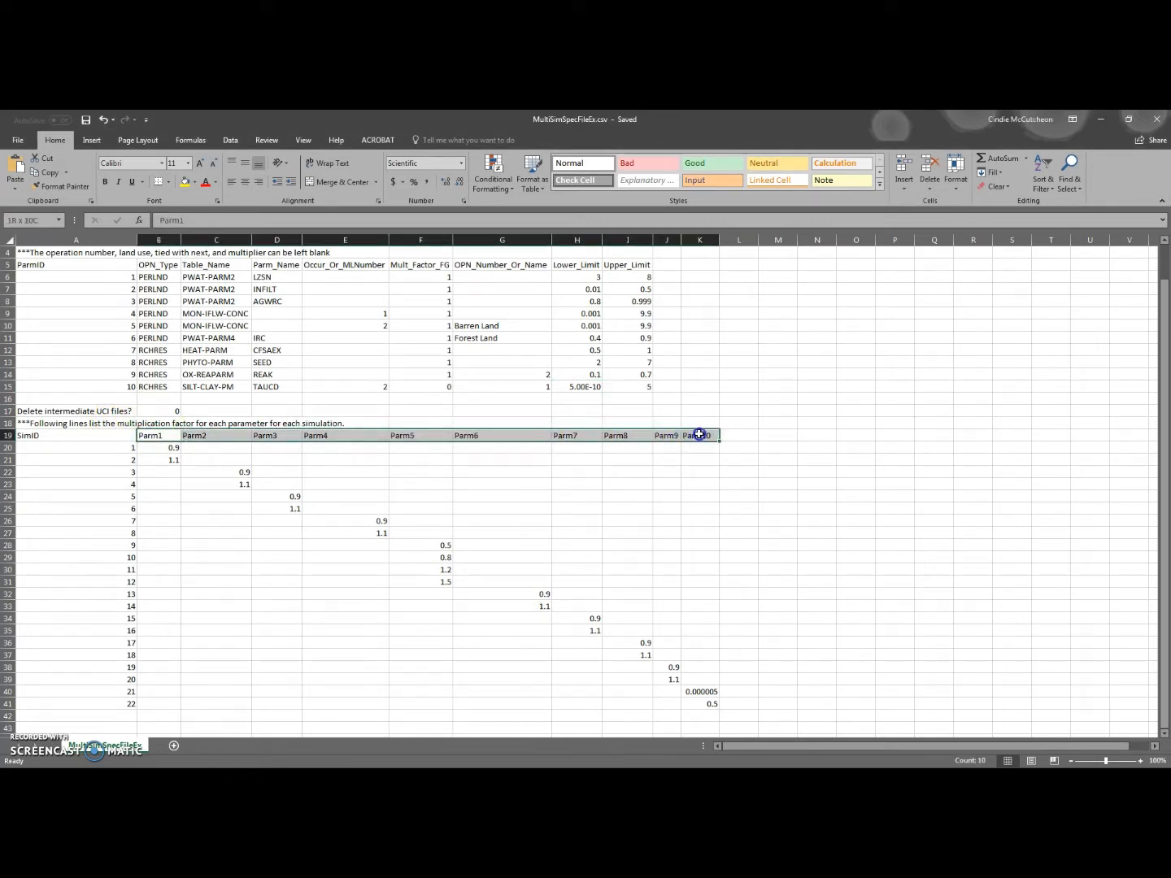
drag(107, 276, 107, 386)
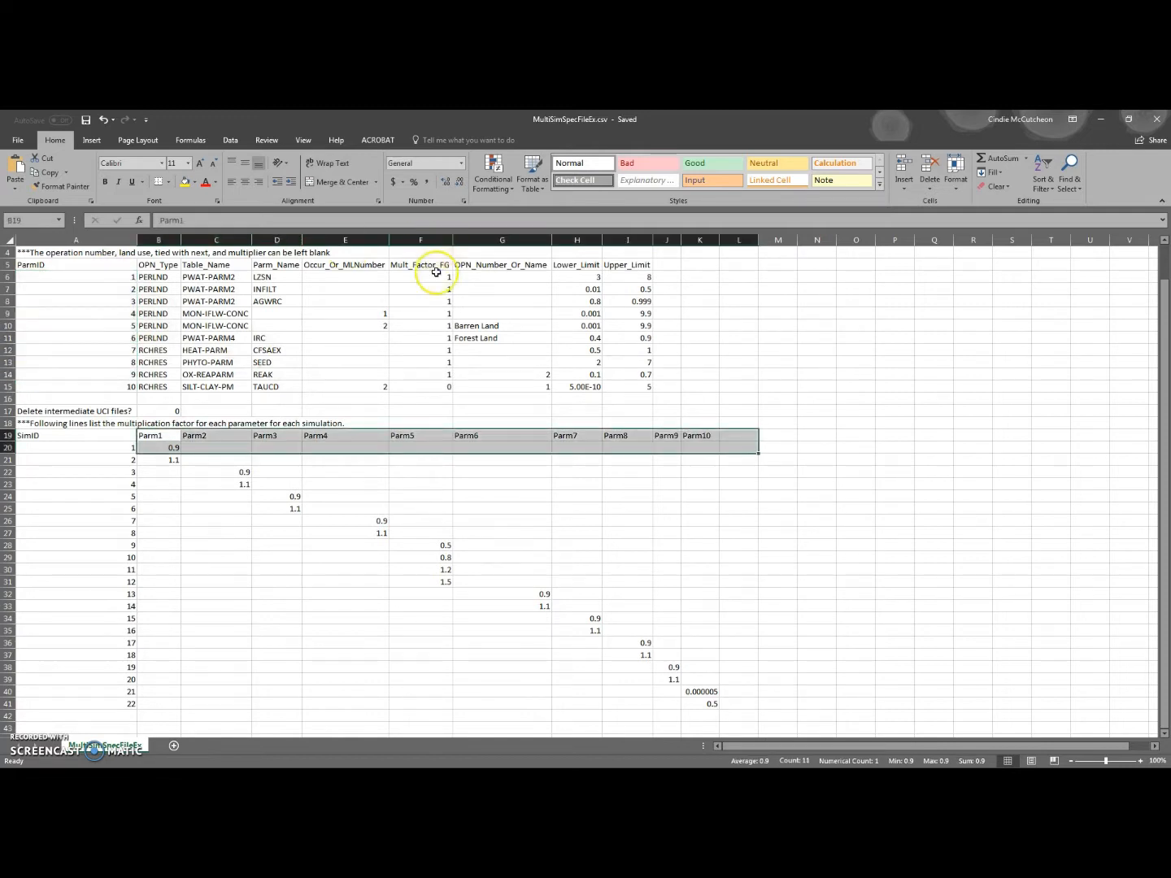
drag(432, 268, 432, 384)
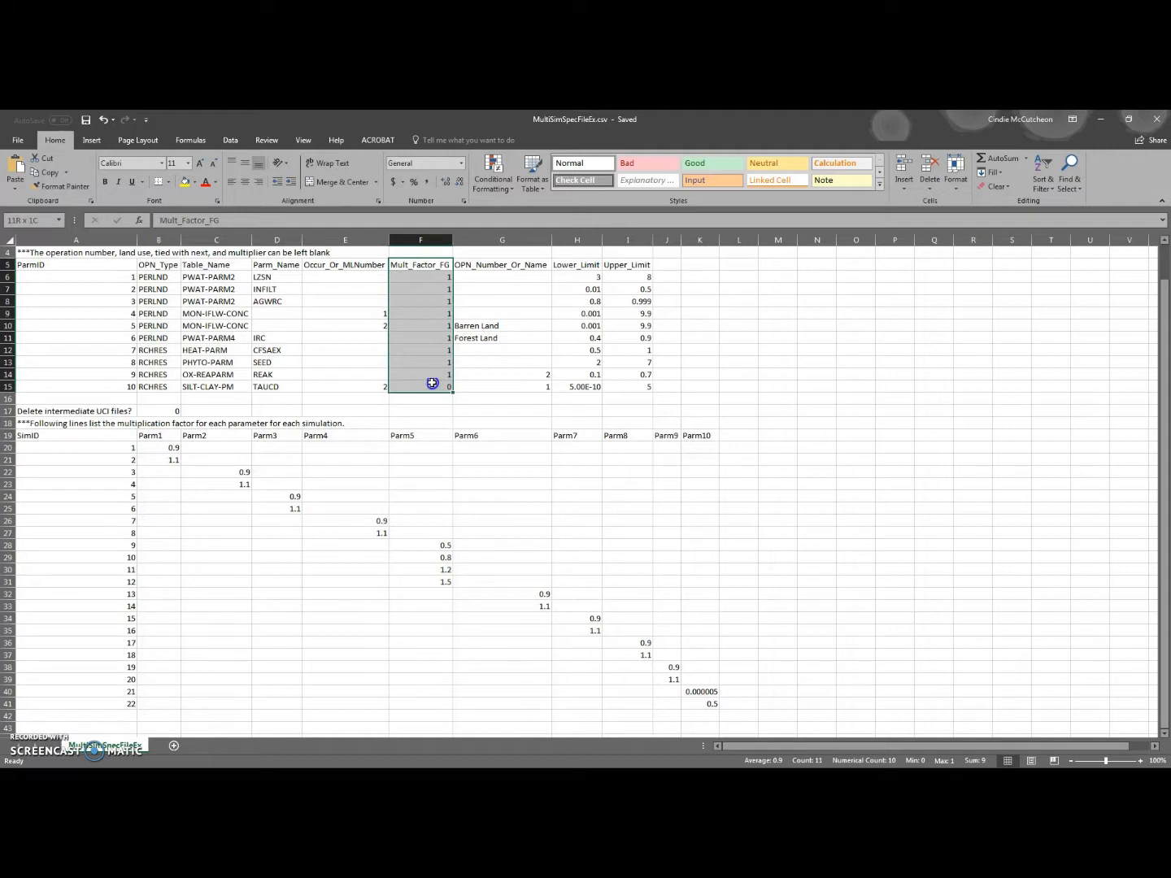
drag(432, 384, 433, 383)
click(432, 383)
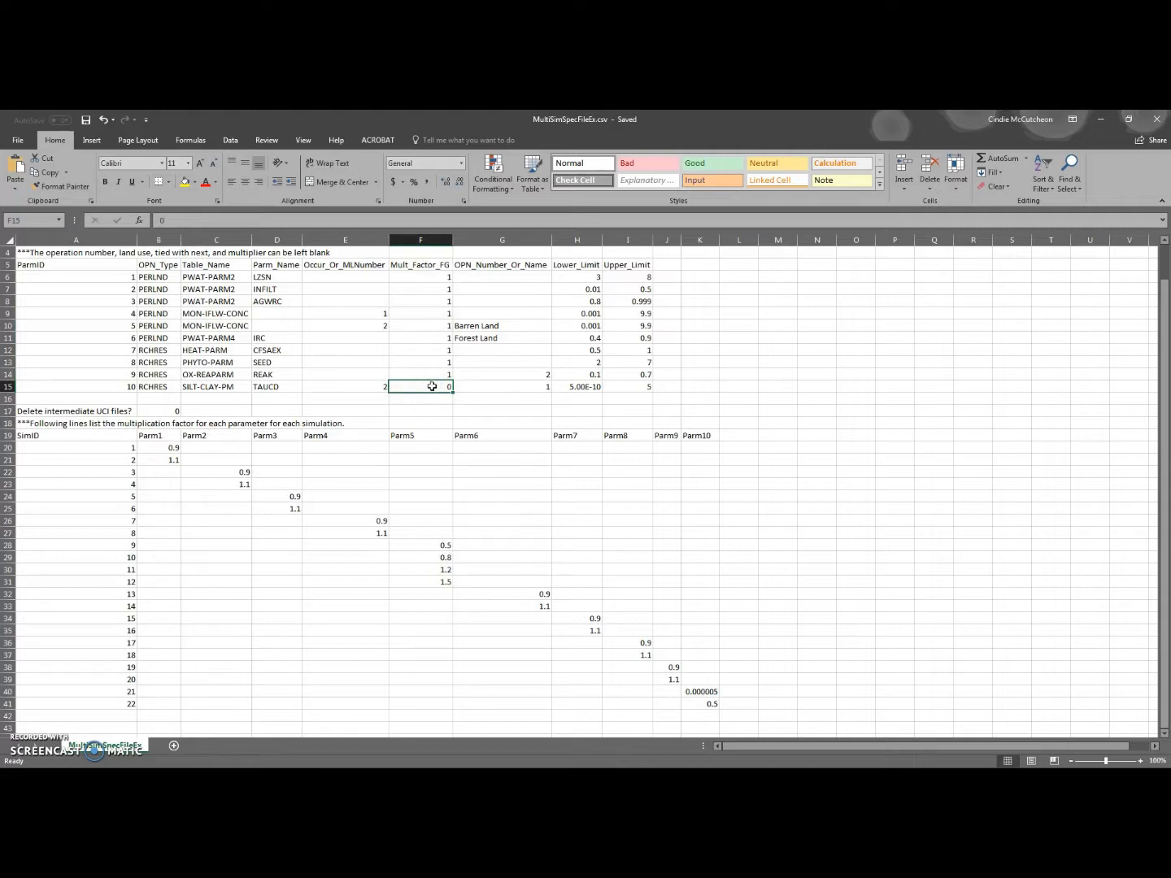
scroll(431, 388, down, 1)
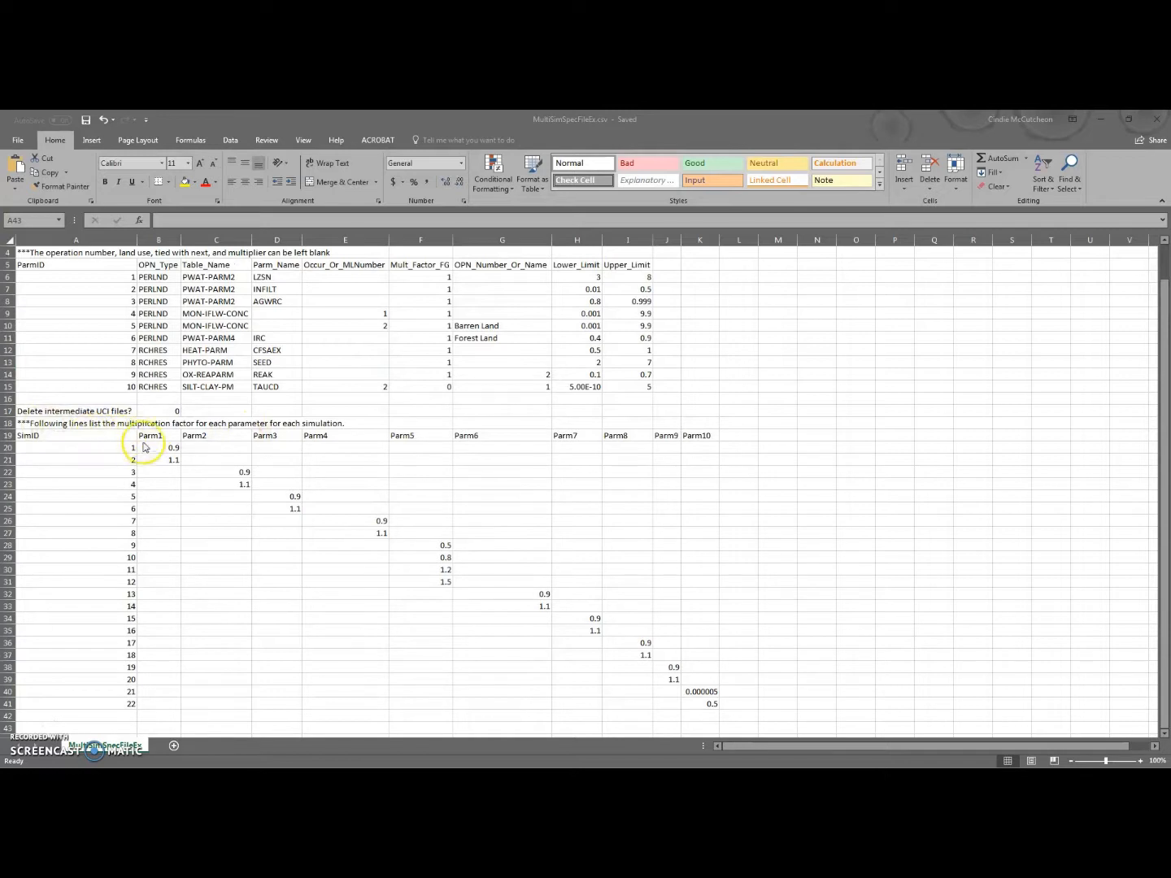
- Examine the Parm1 multiplication factors for simulations 1 and 2 alongside the LZSN parameter row
click(40, 446)
click(121, 451)
drag(121, 451, 170, 459)
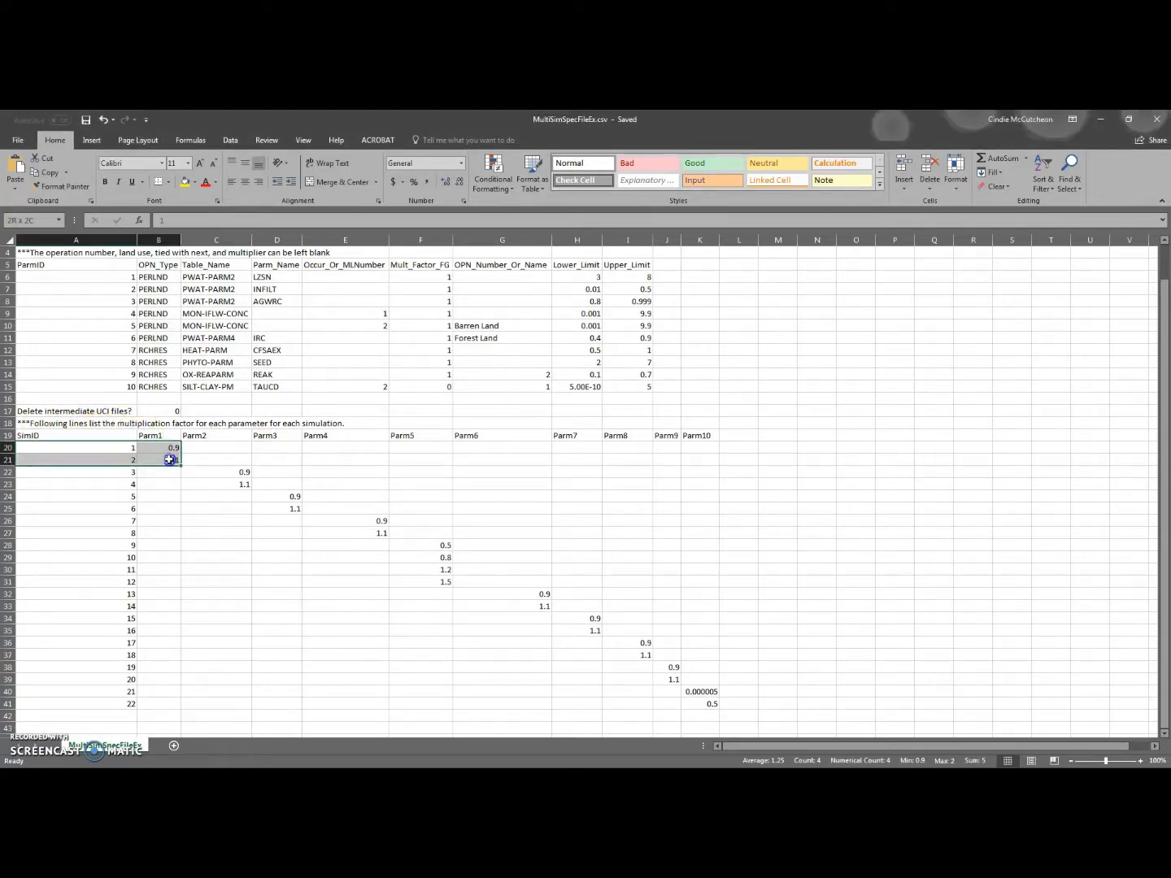
drag(170, 459, 170, 461)
drag(122, 277, 628, 276)
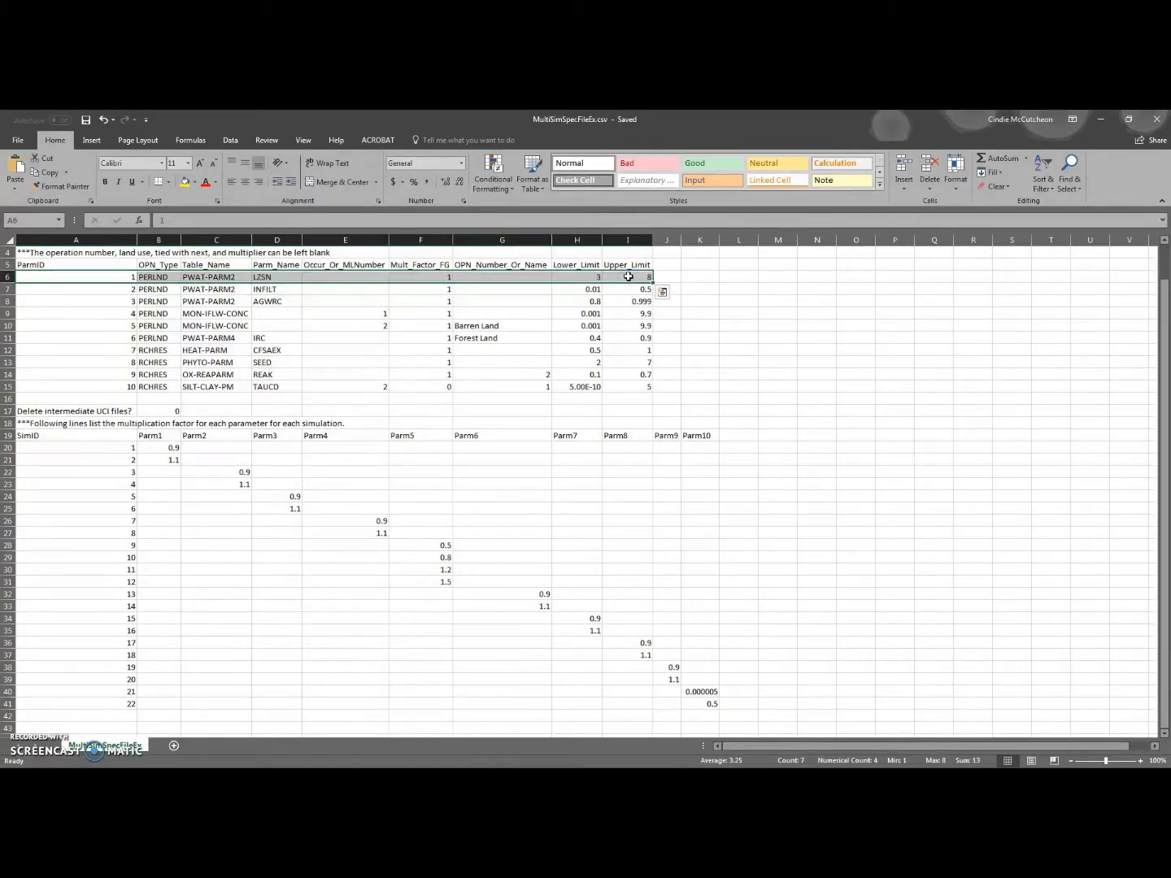
click(163, 447)
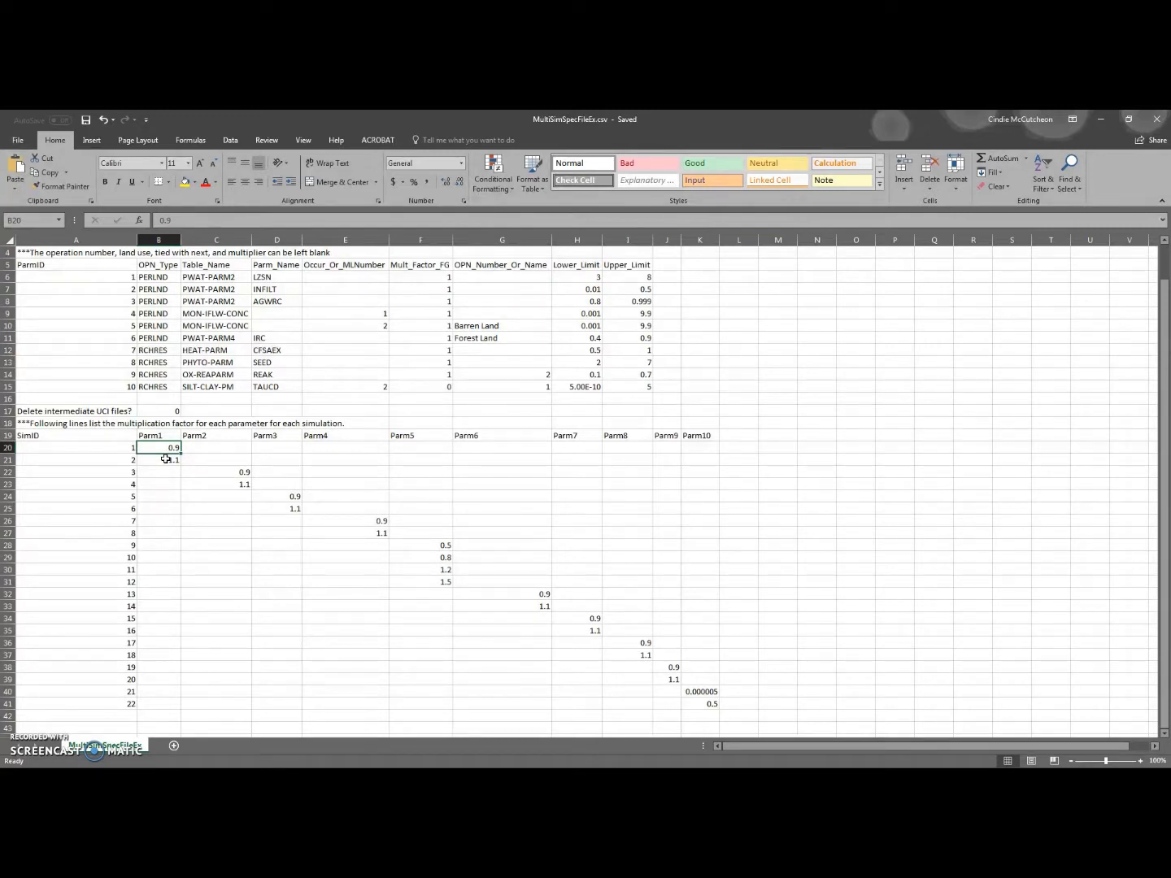
click(165, 458)
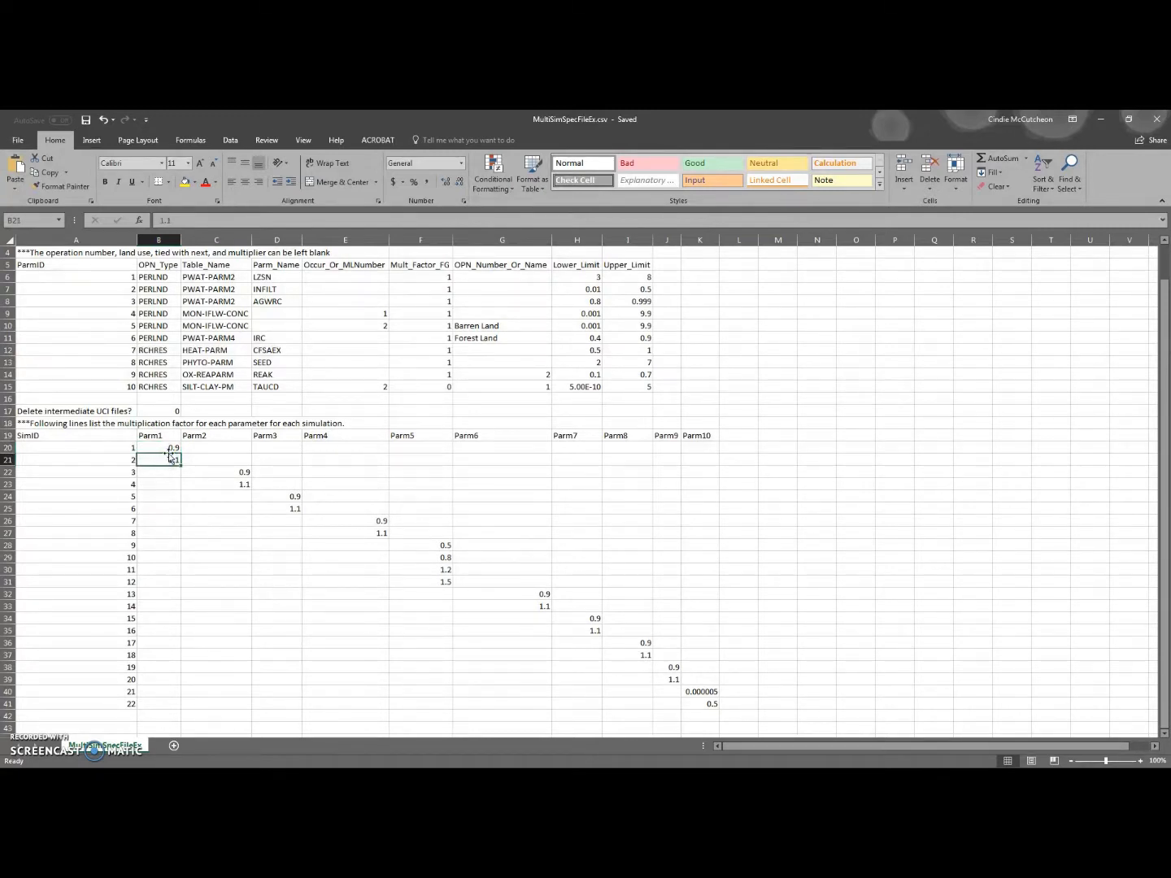
- Examine the multiplication factors for Parm2 to Parm9, checking Parm5 against the second MON-IFLW-CONC row
drag(227, 471, 223, 486)
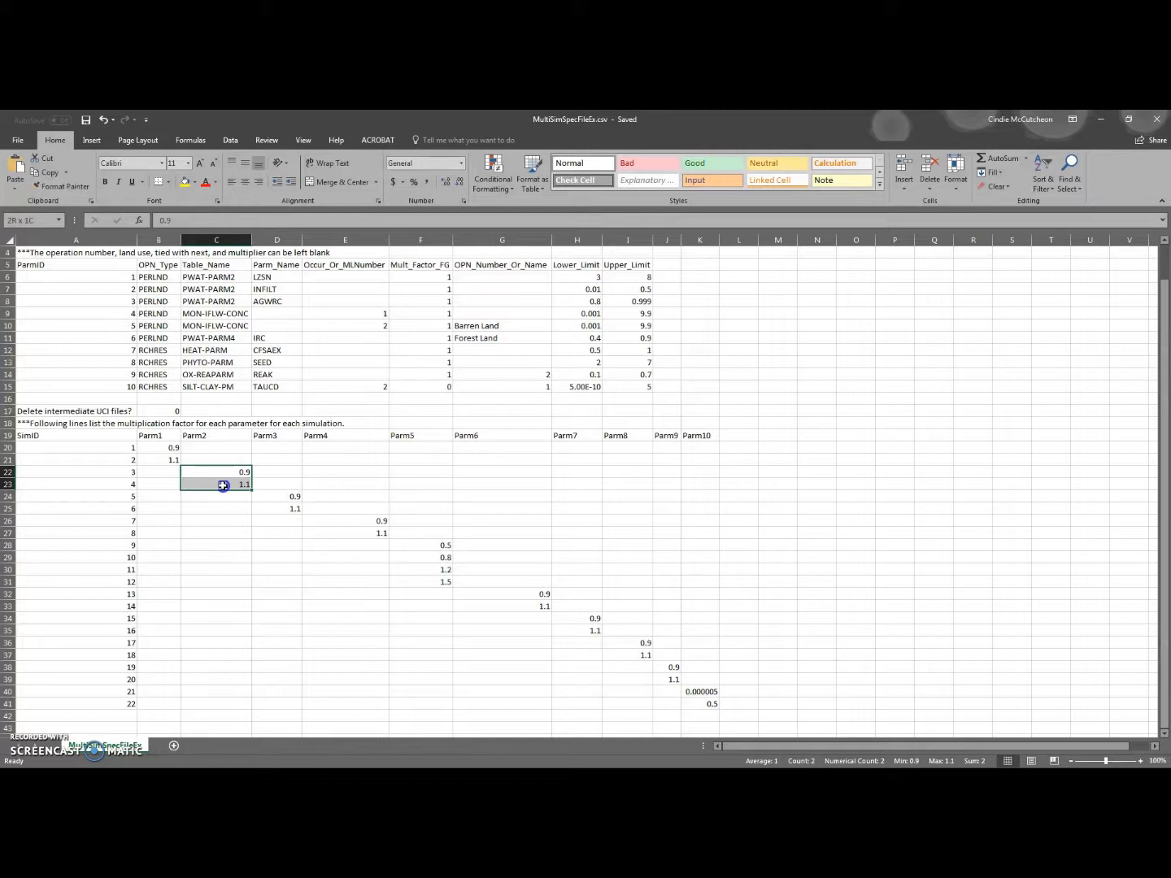
drag(252, 484, 354, 533)
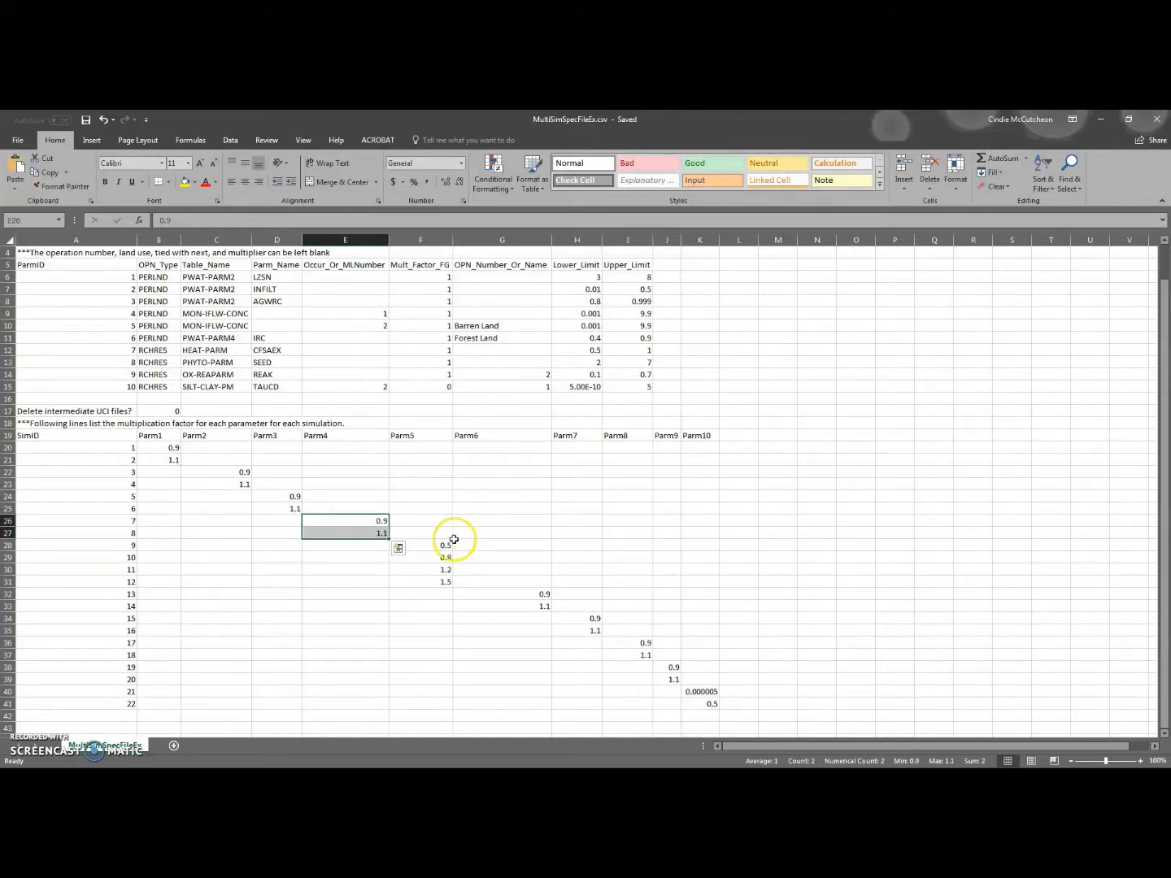
drag(215, 325, 216, 329)
click(366, 325)
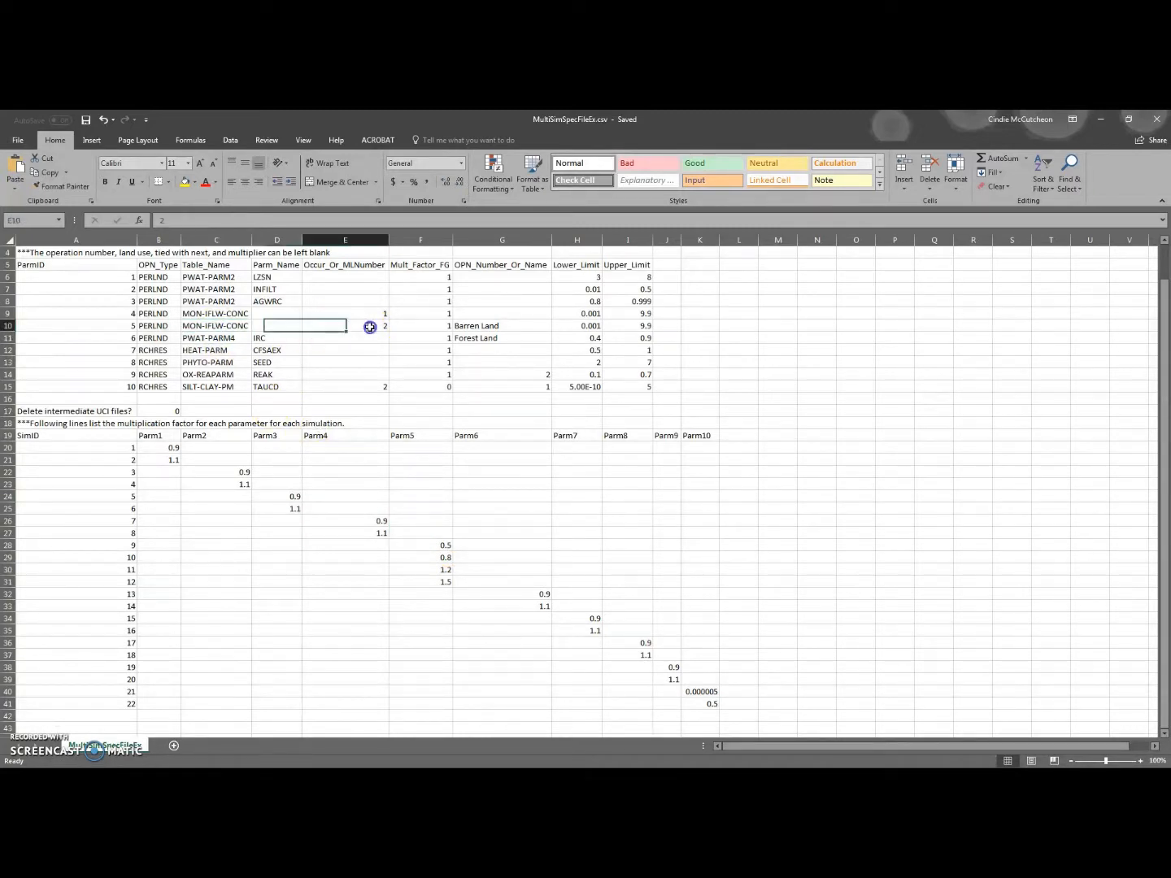
click(429, 548)
drag(429, 552, 427, 583)
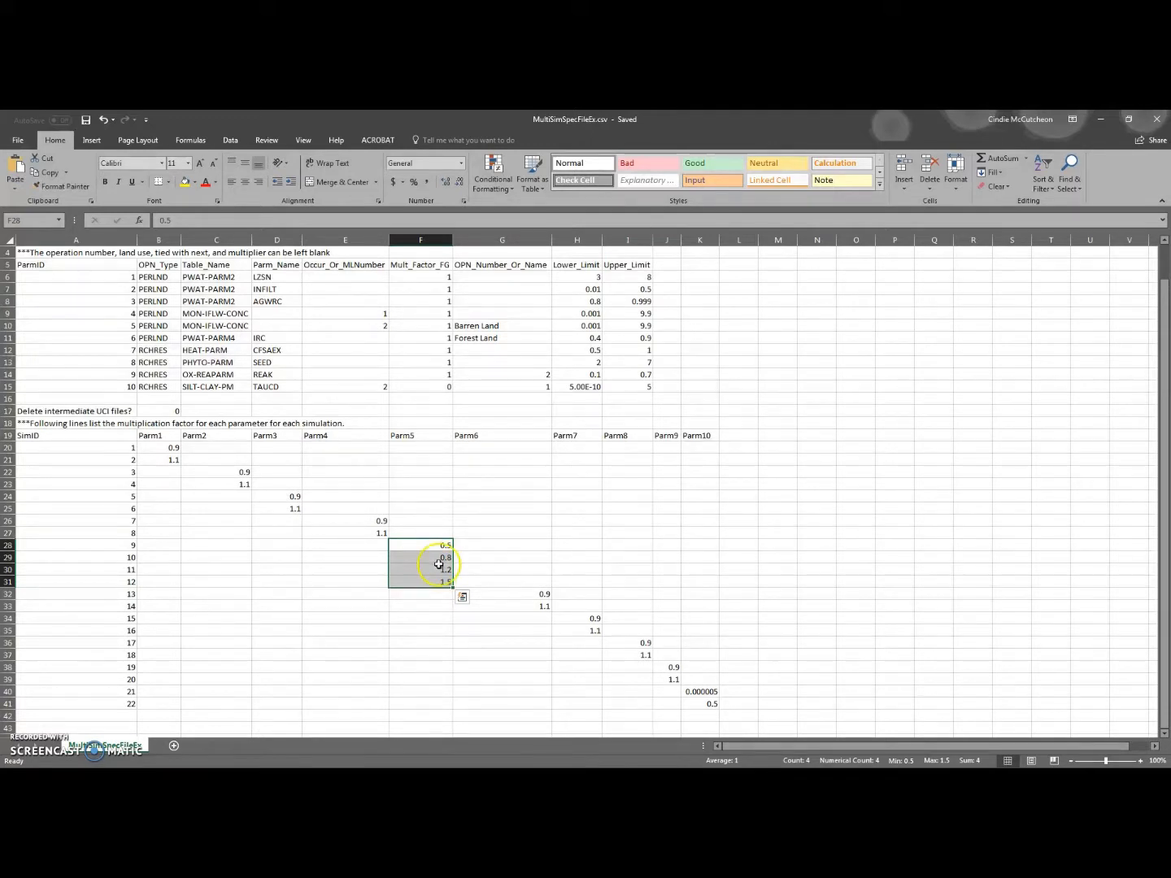
drag(525, 597, 670, 681)
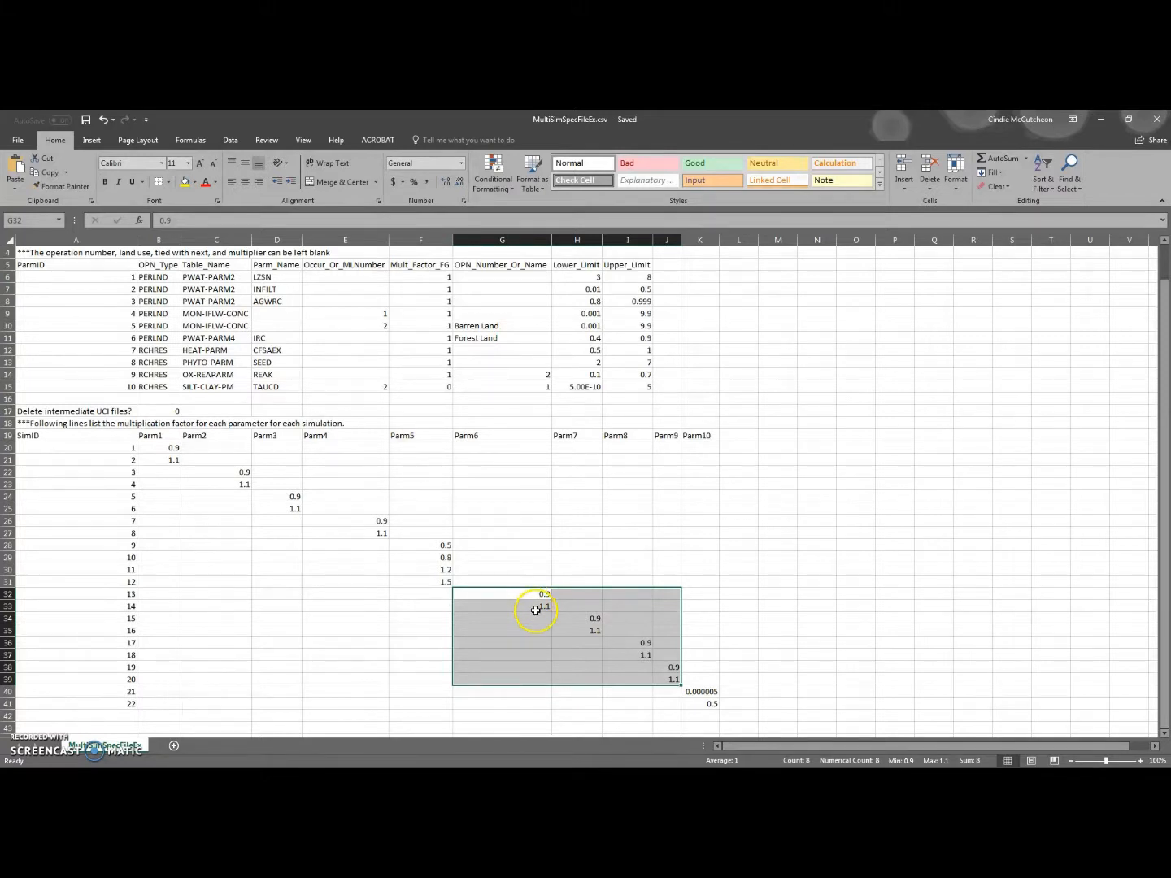
- Check the TAUCD row's Mult_Factor_FG entry against the Parm10 values of simulations 21 and 22
scroll(535, 611, down, 1)
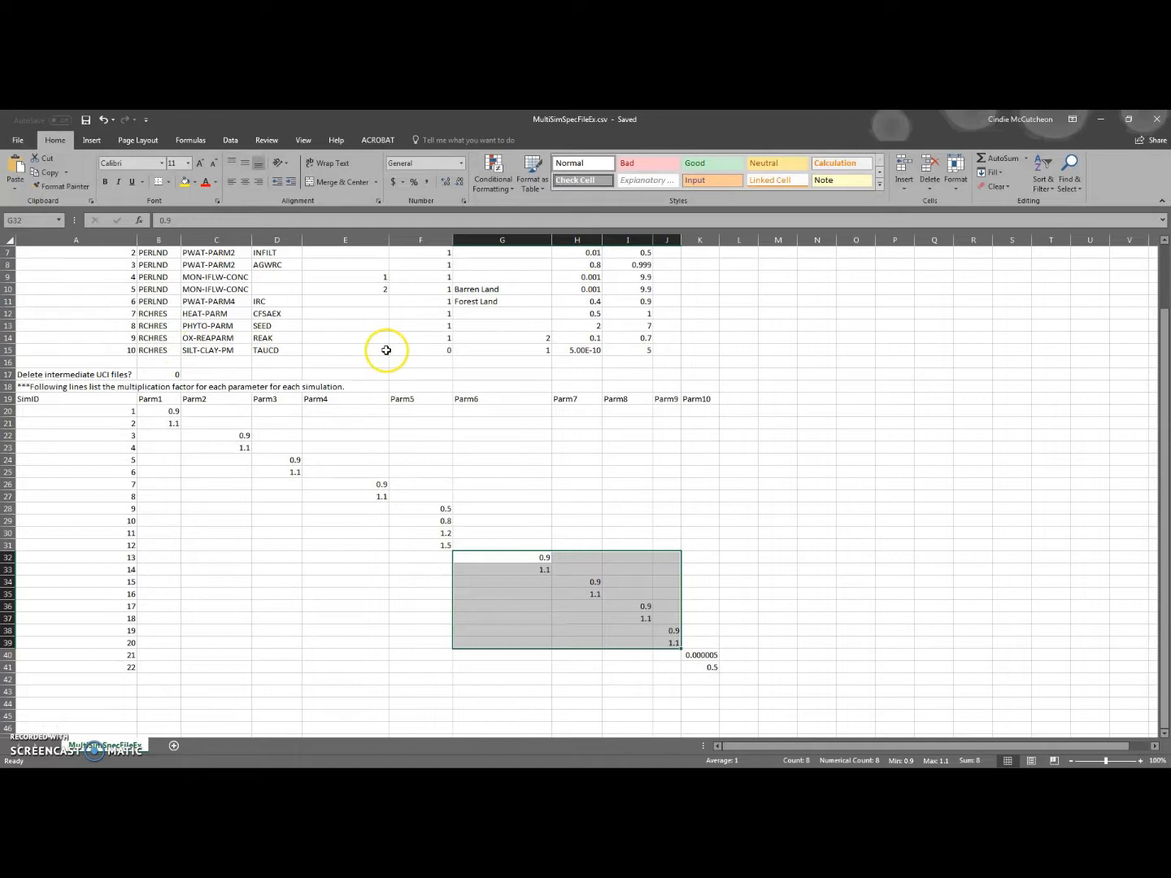
click(425, 349)
scroll(428, 370, up, 1)
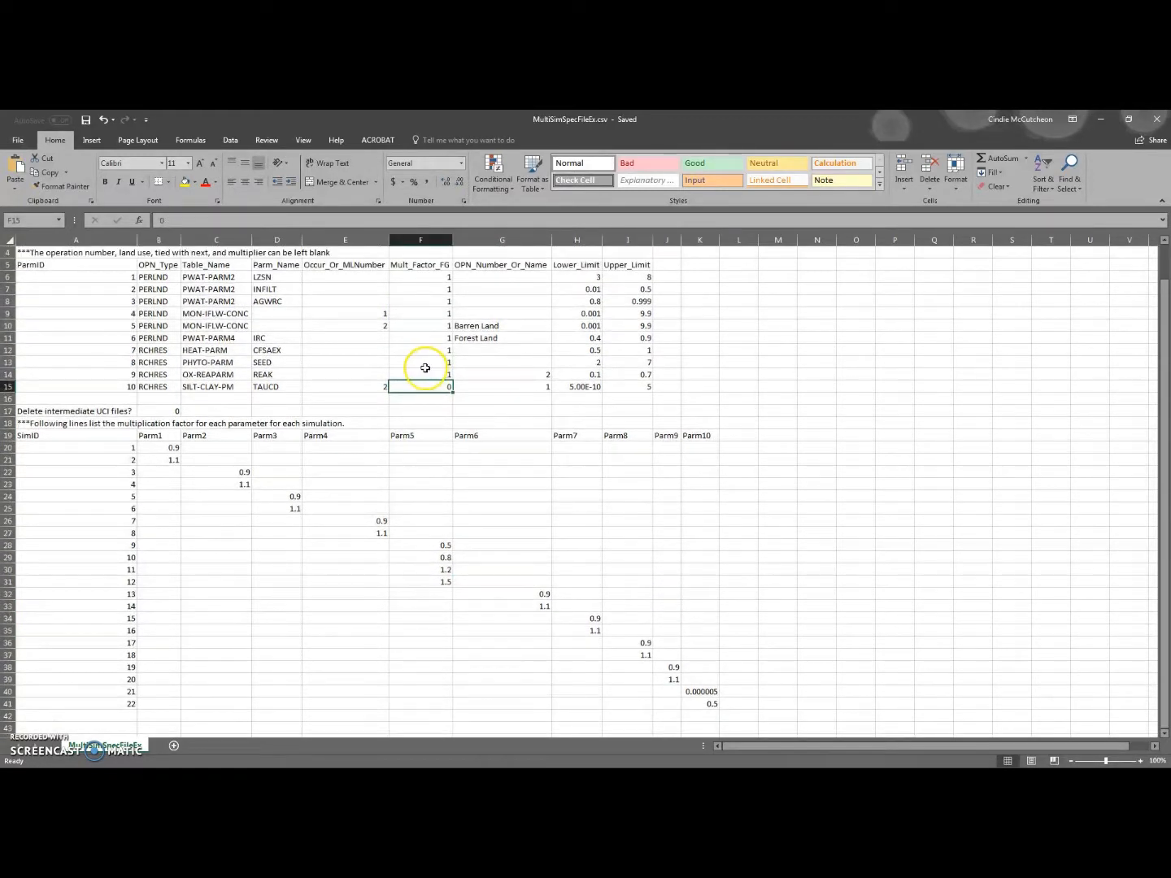
click(701, 692)
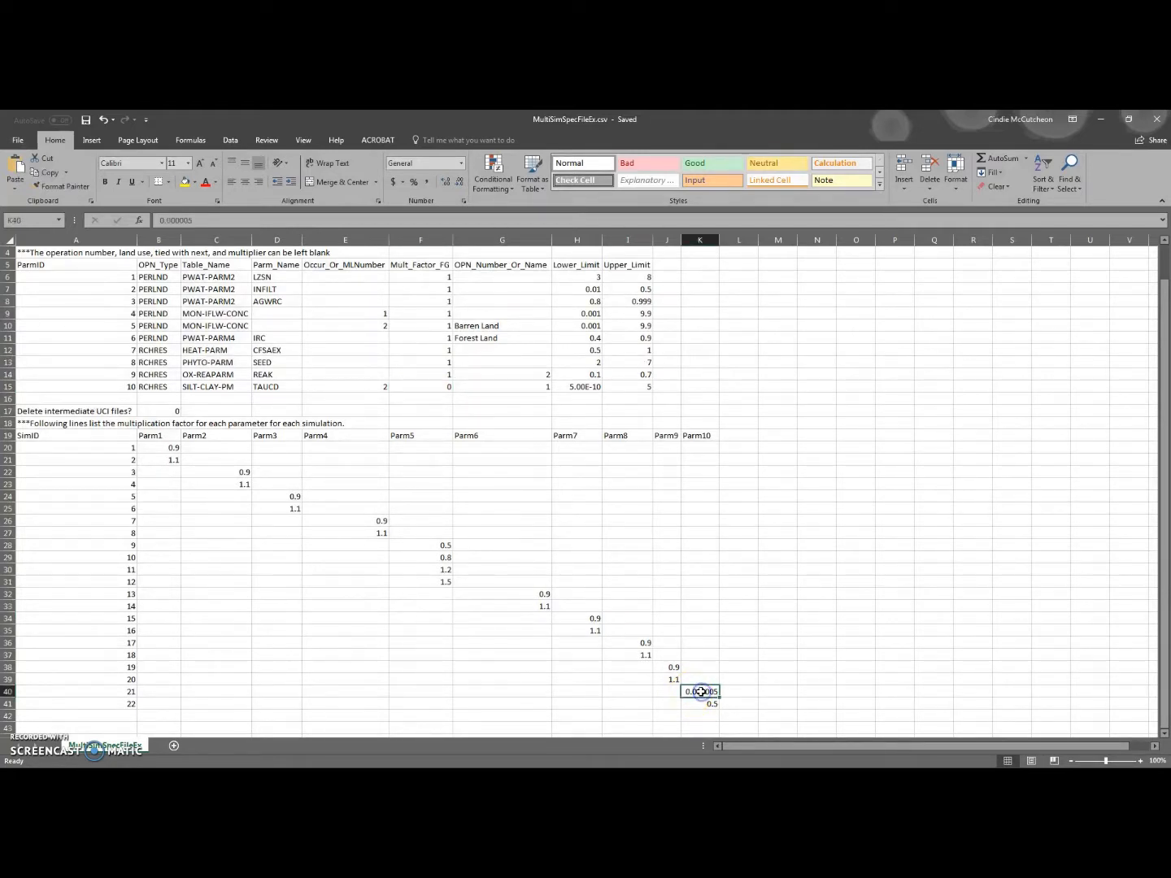
click(702, 703)
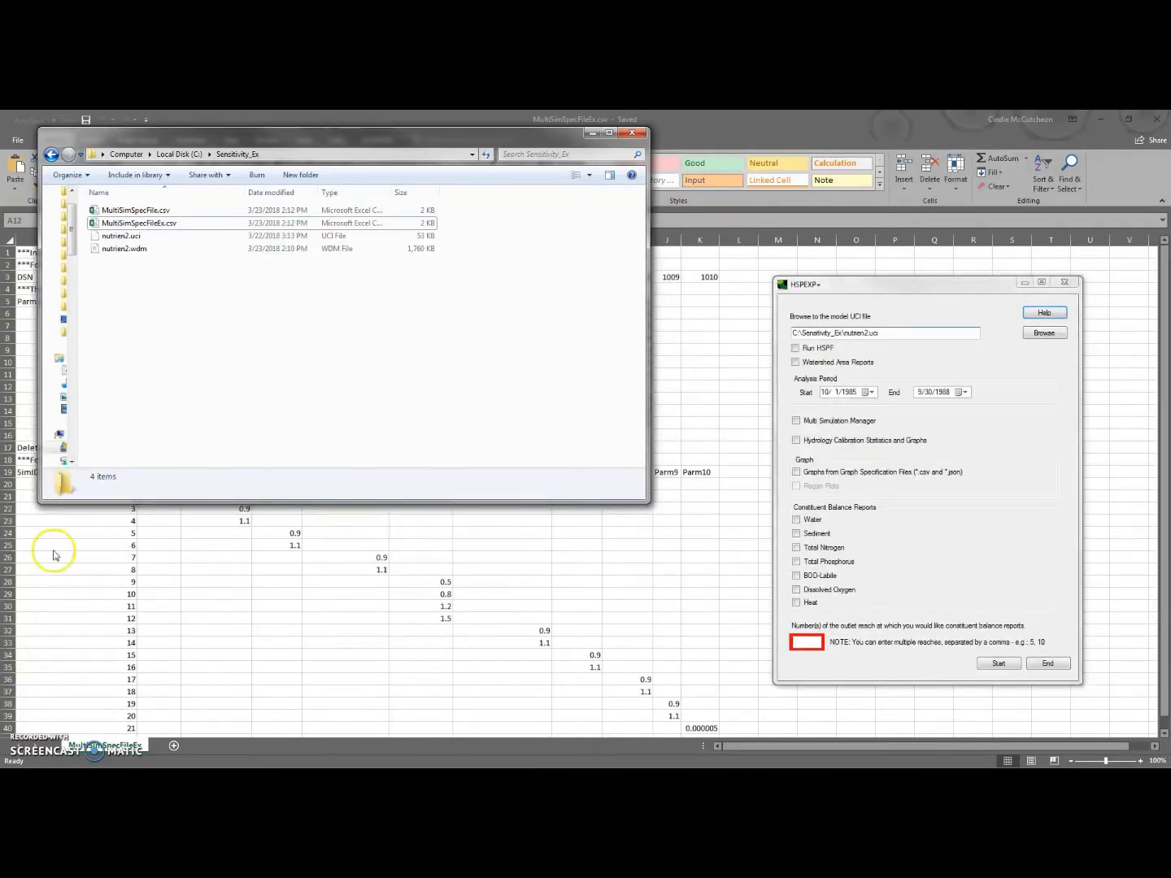
- Switch to HSPEXP+, run the Multi Simulation Manager on C:\Sensitivity_Ex\nutrien2.uci, and dismiss the completion message
click(1037, 336)
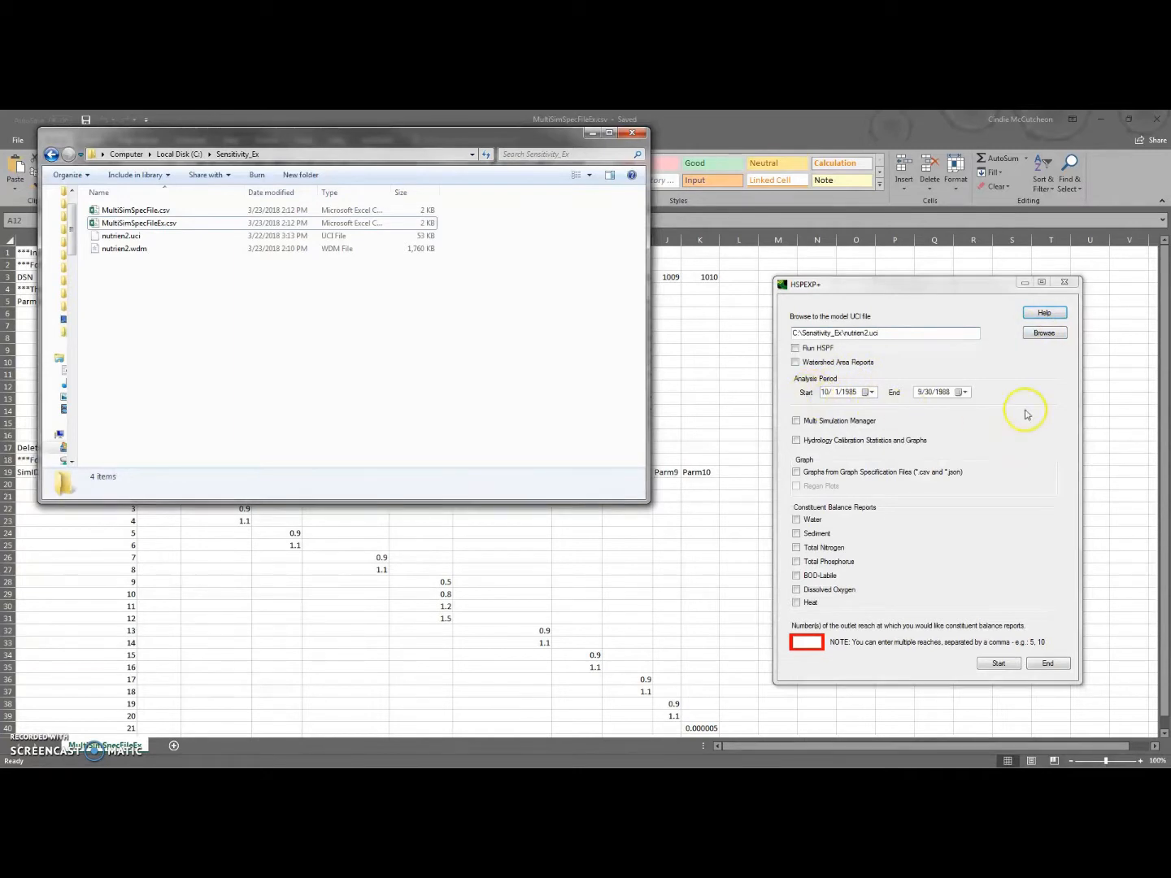
click(798, 421)
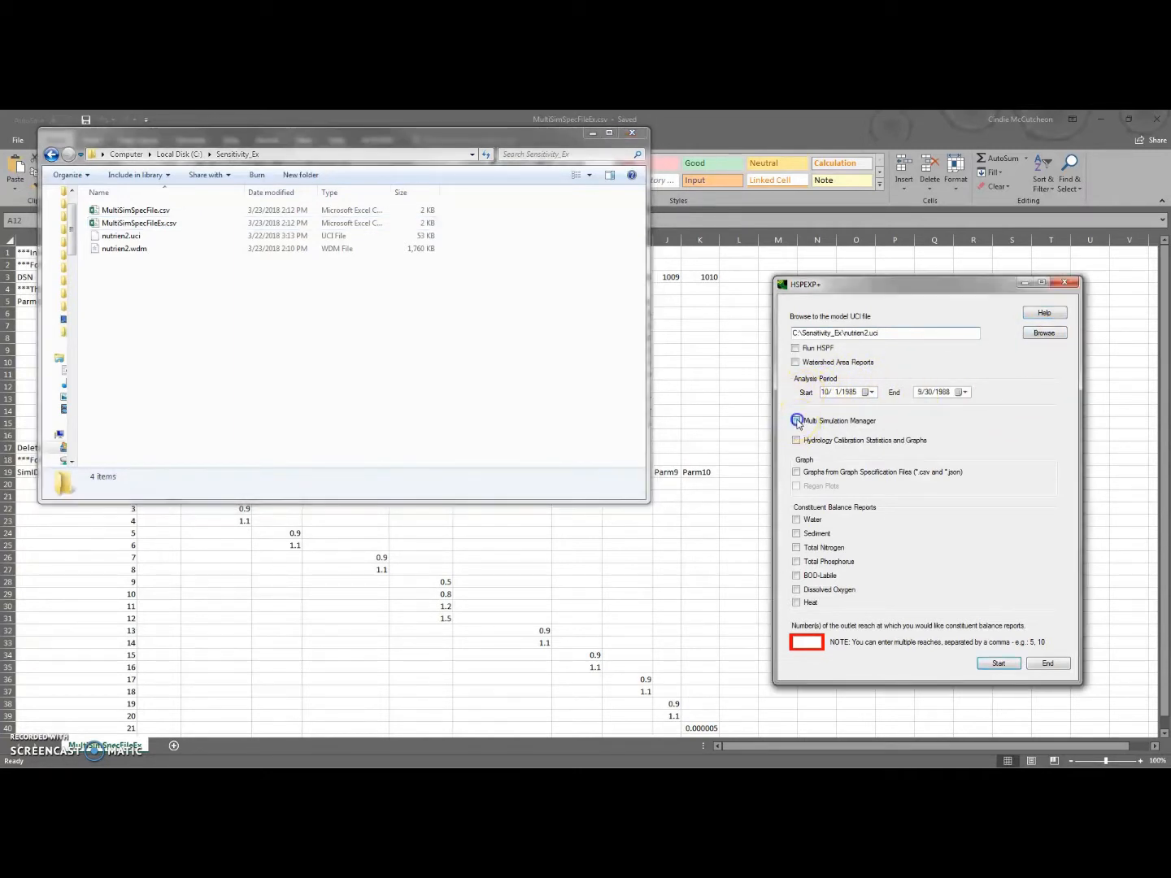
click(999, 664)
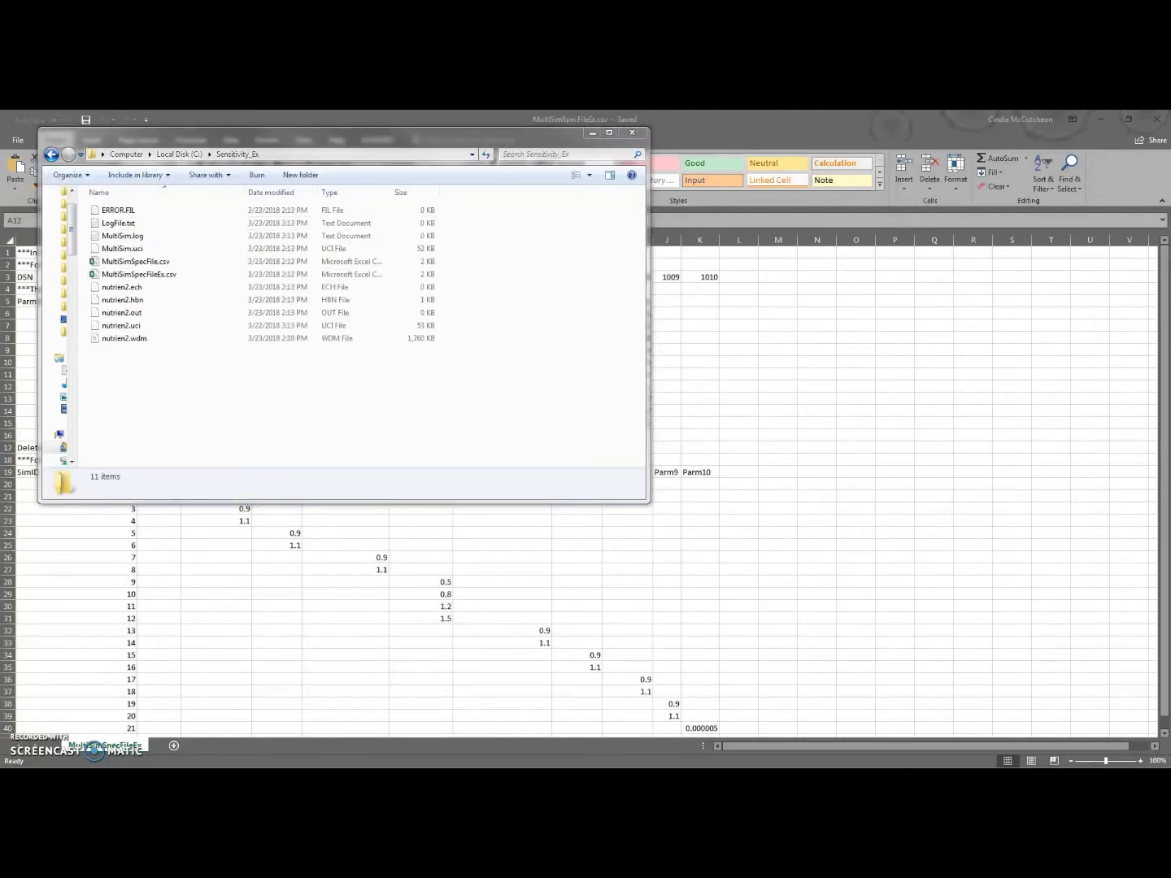
drag(244, 460, 313, 479)
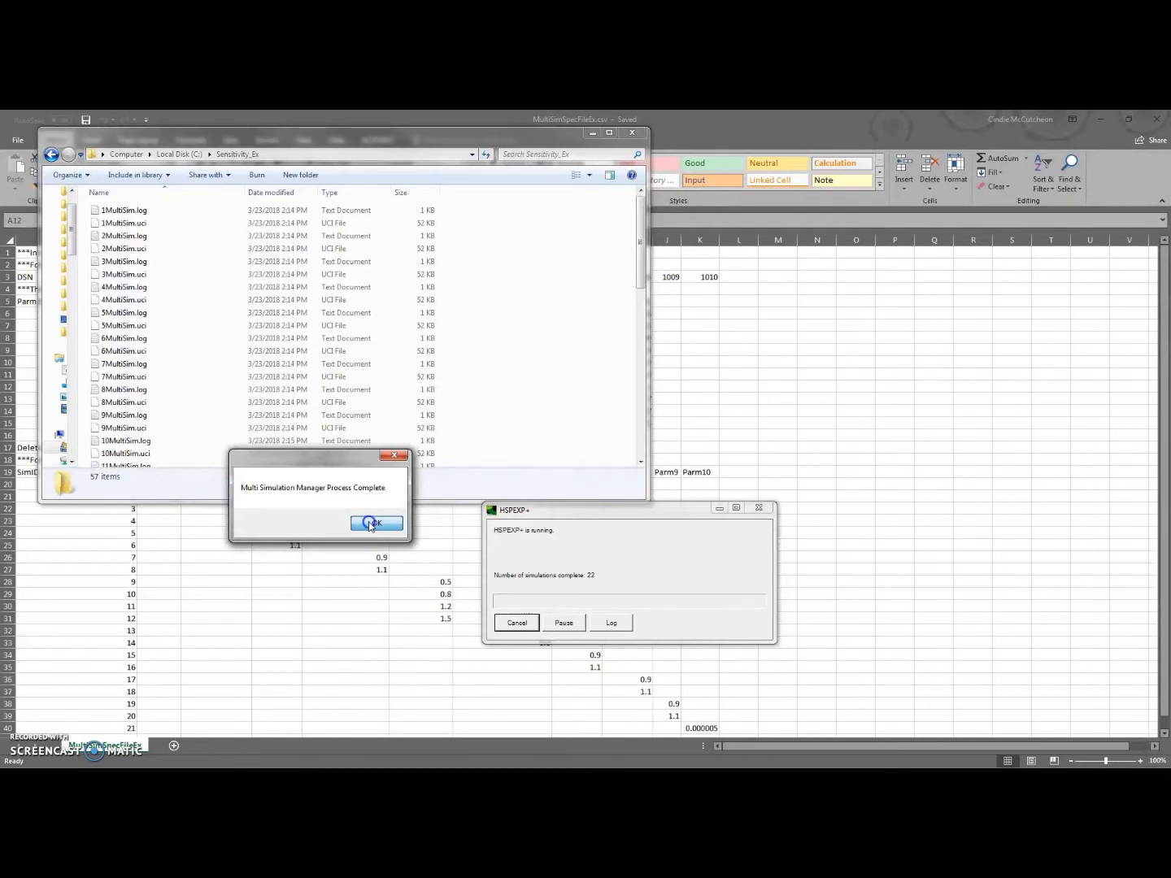
click(370, 525)
- Open MultiSimOutput.xml from the Sensitivity_Ex folder in Excel and move the folder window off the resulting table
click(99, 340)
scroll(100, 346, down, 1)
scroll(99, 350, down, 8)
scroll(100, 364, down, 2)
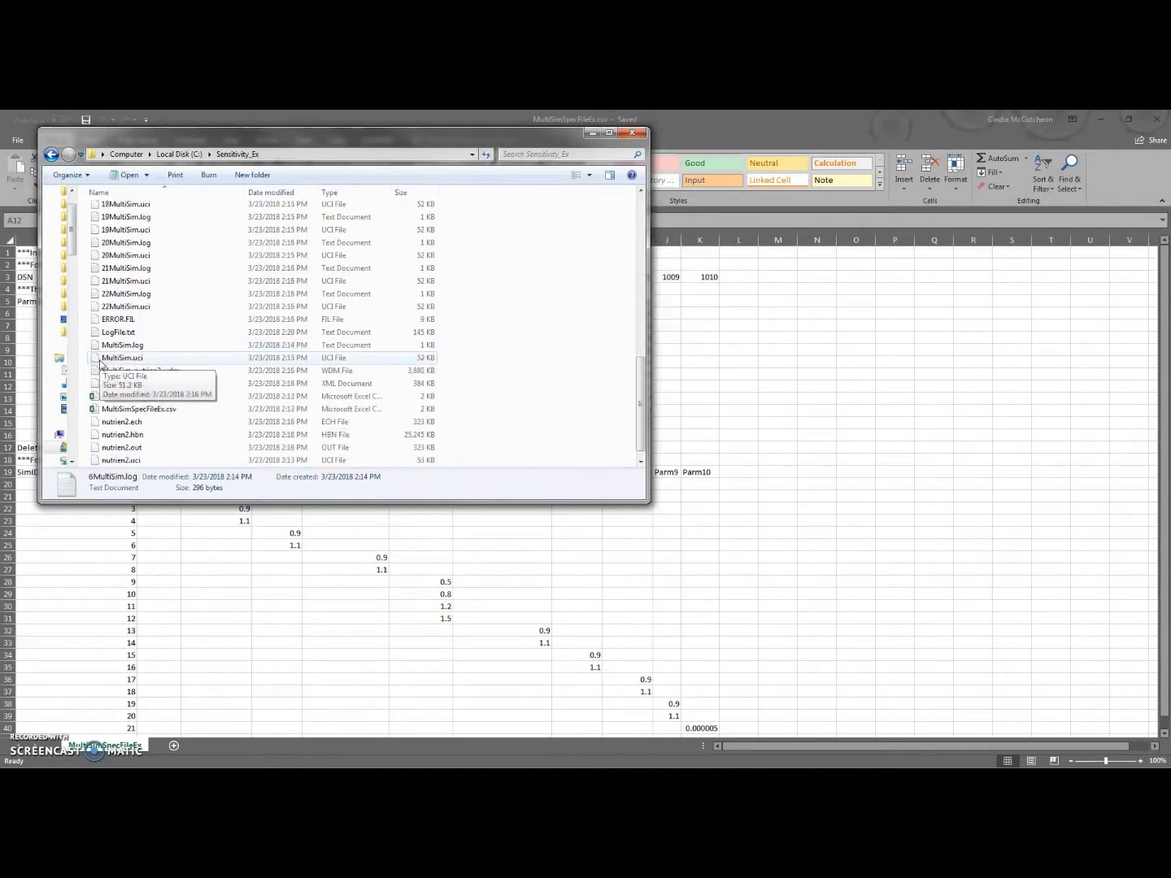
click(126, 385)
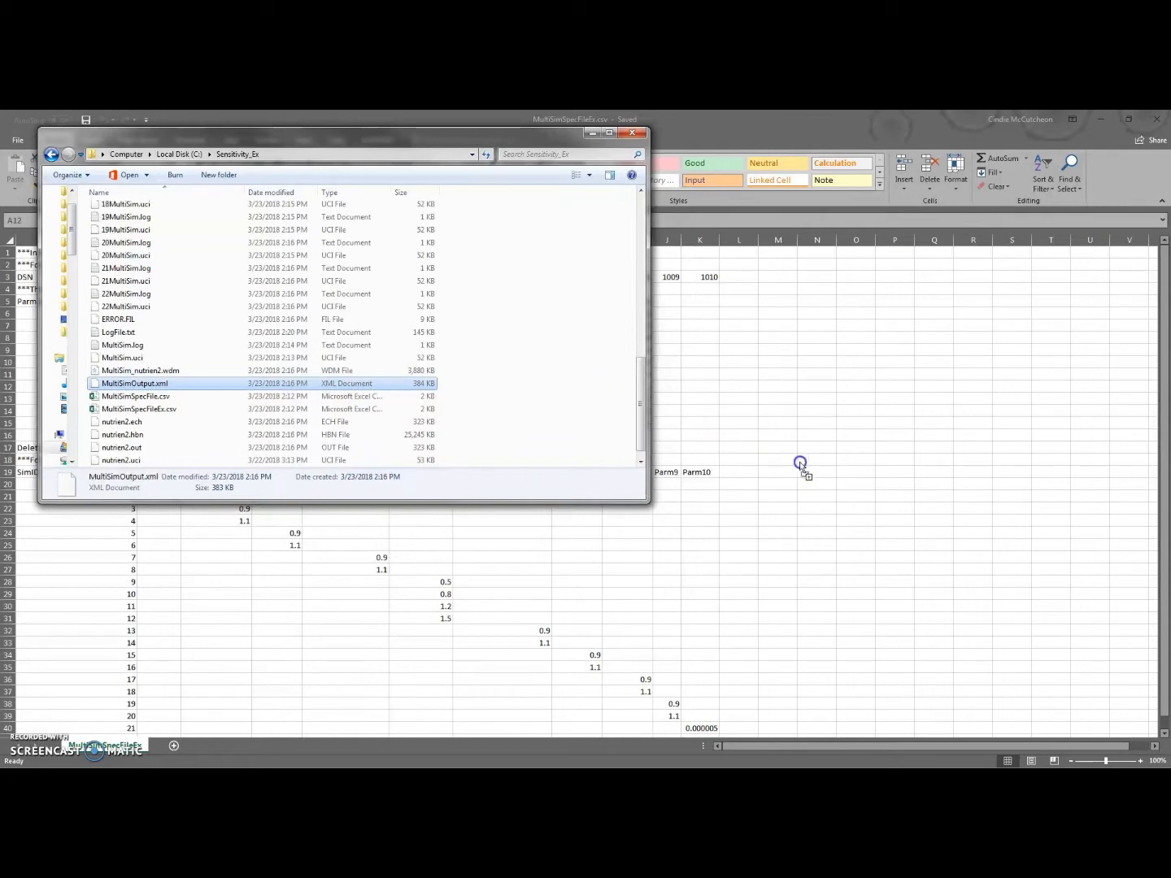
drag(266, 383, 703, 433)
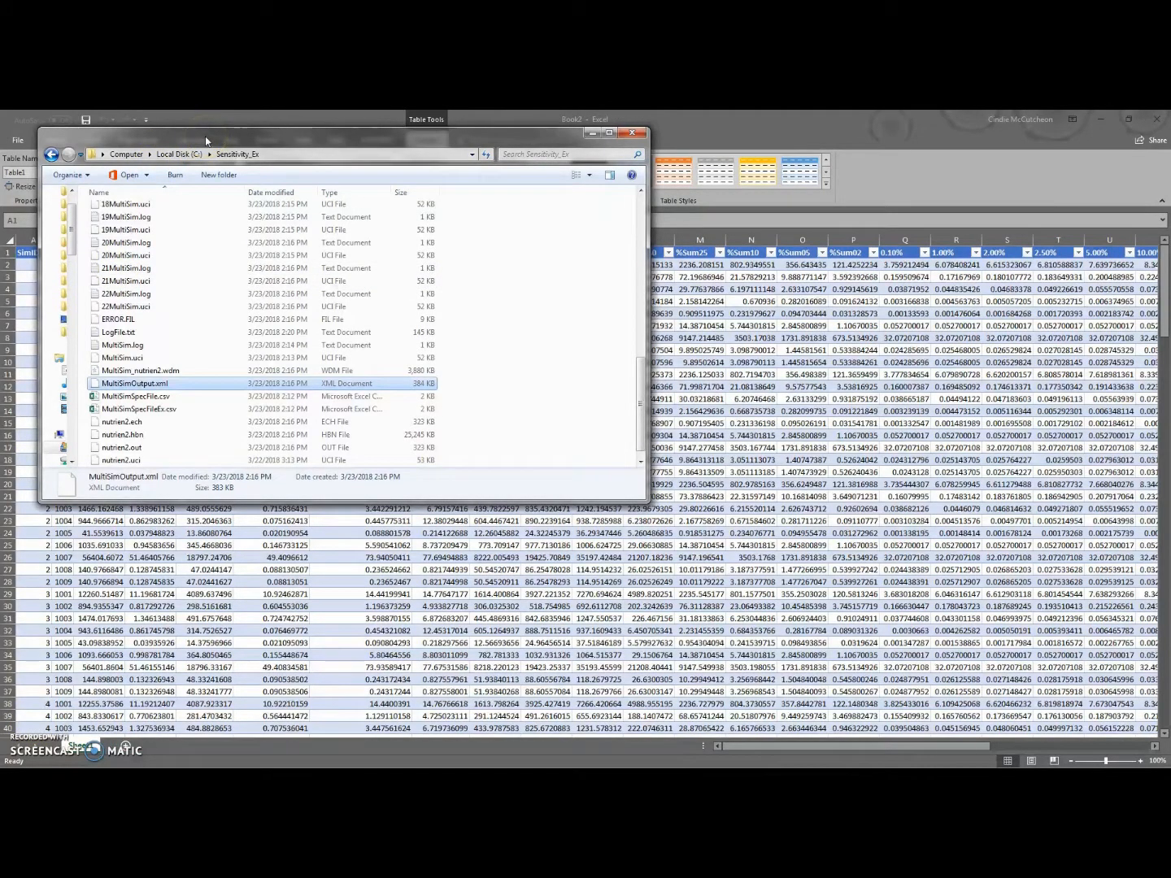
drag(240, 136, 0, 180)
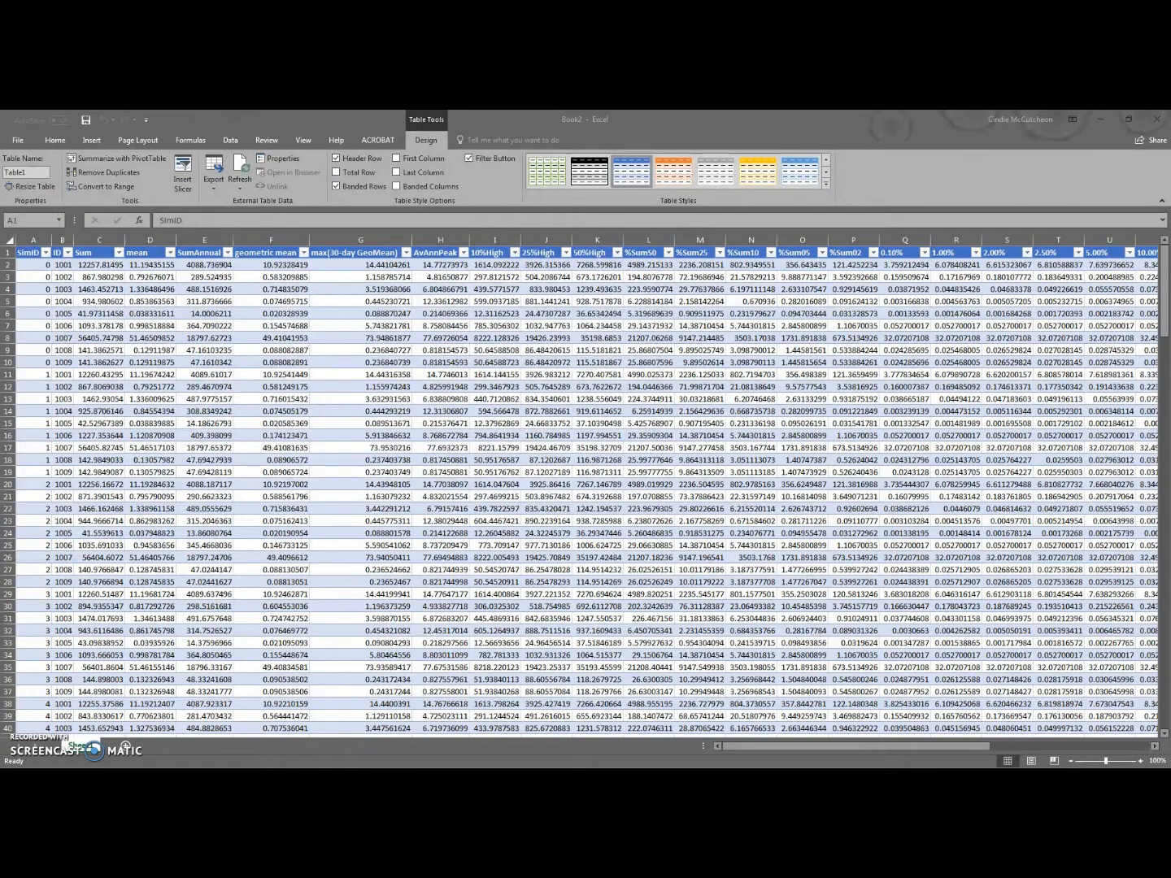
- Examine the SimID and ID columns of the simulation output table
drag(34, 265, 33, 414)
click(58, 253)
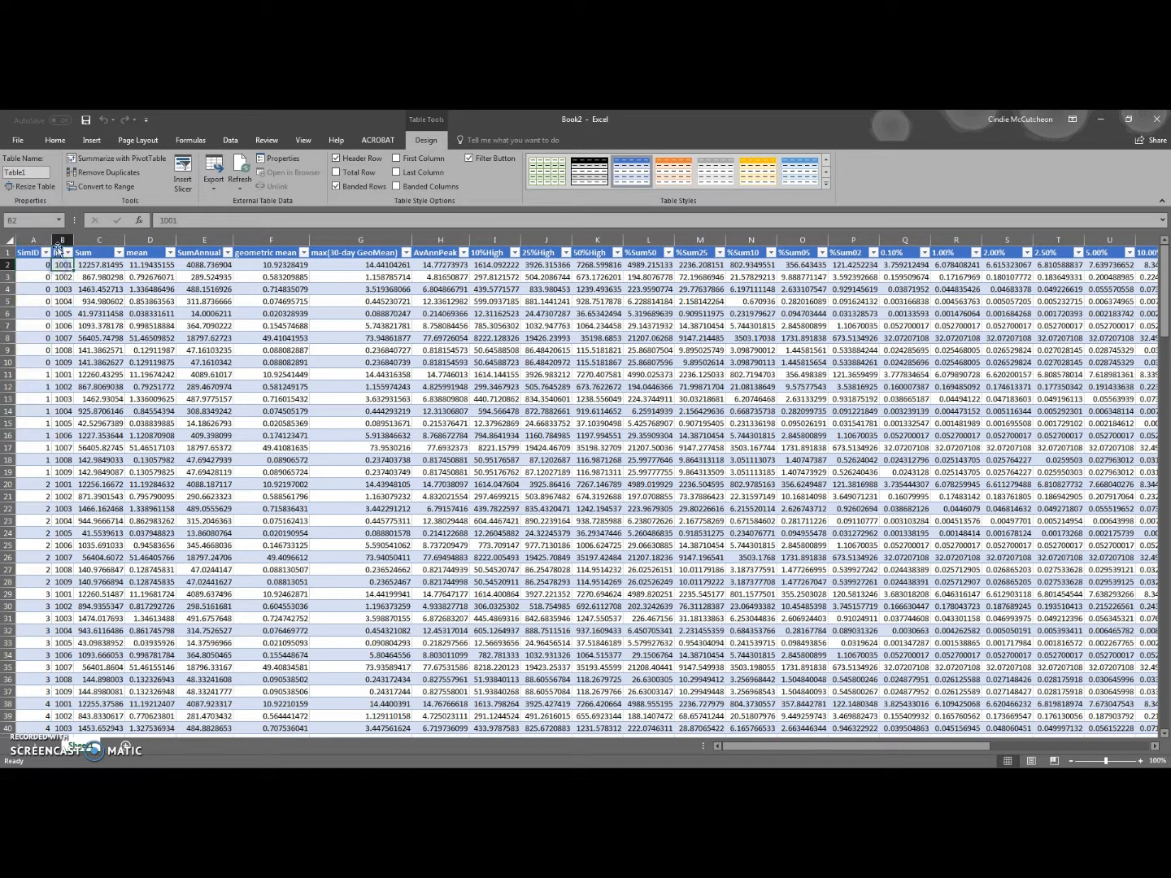
drag(57, 253, 60, 362)
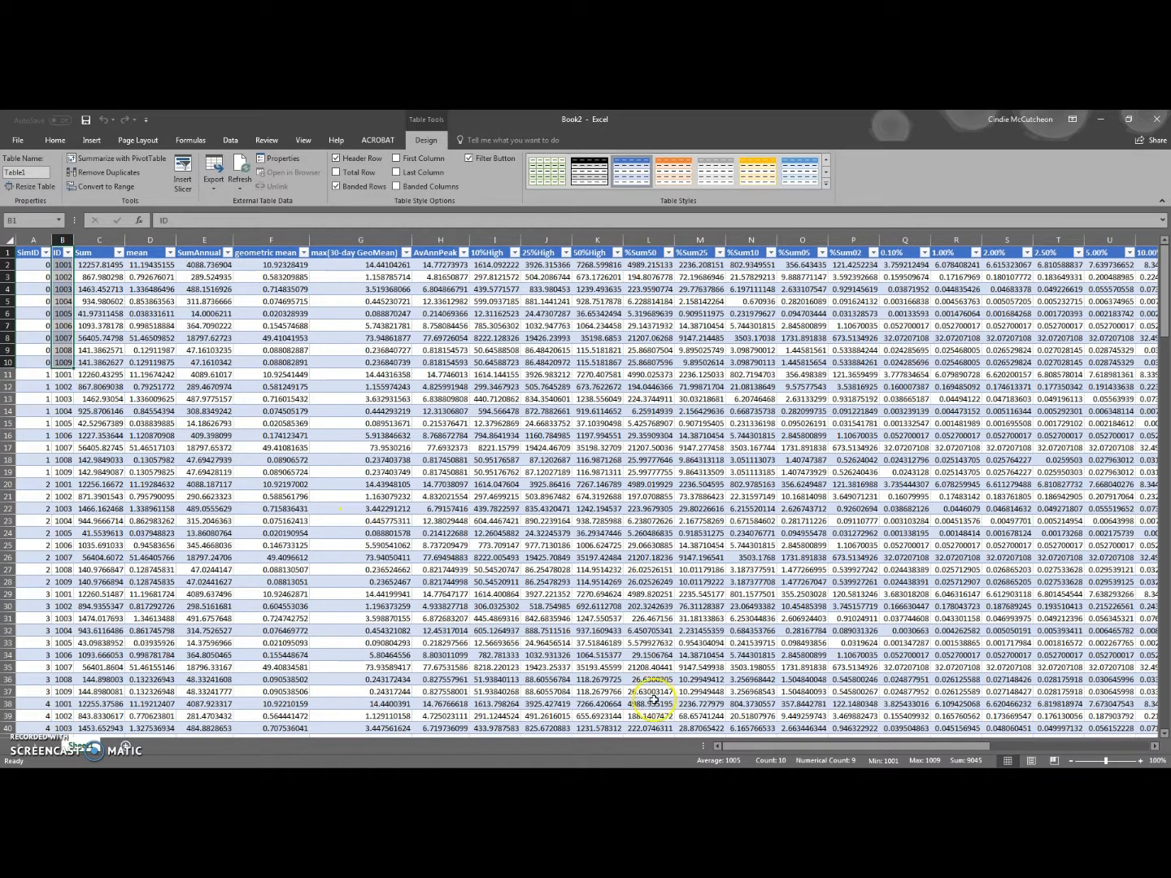
drag(757, 747, 717, 753)
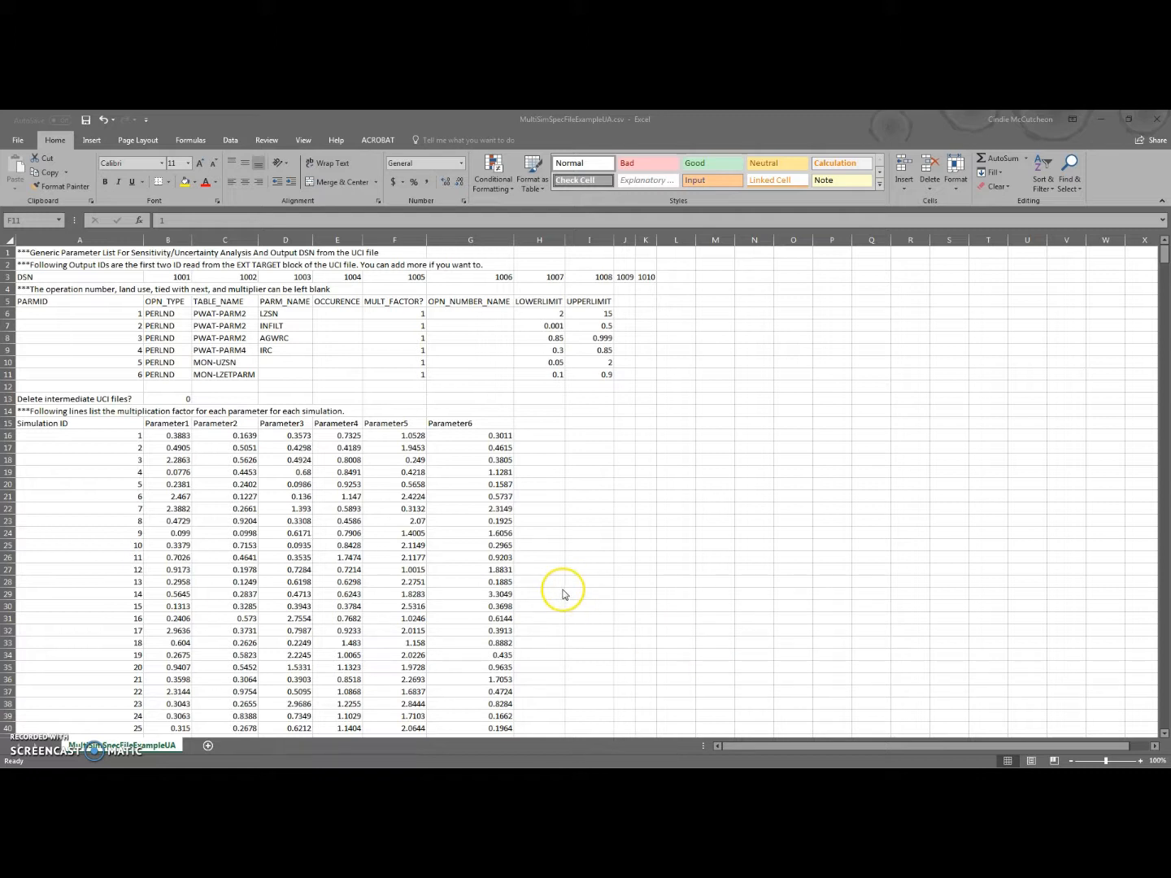
- Examine the per-simulation multiplication factors for the six parameters in MultiSimSpecFileExampleUA.csv
click(174, 440)
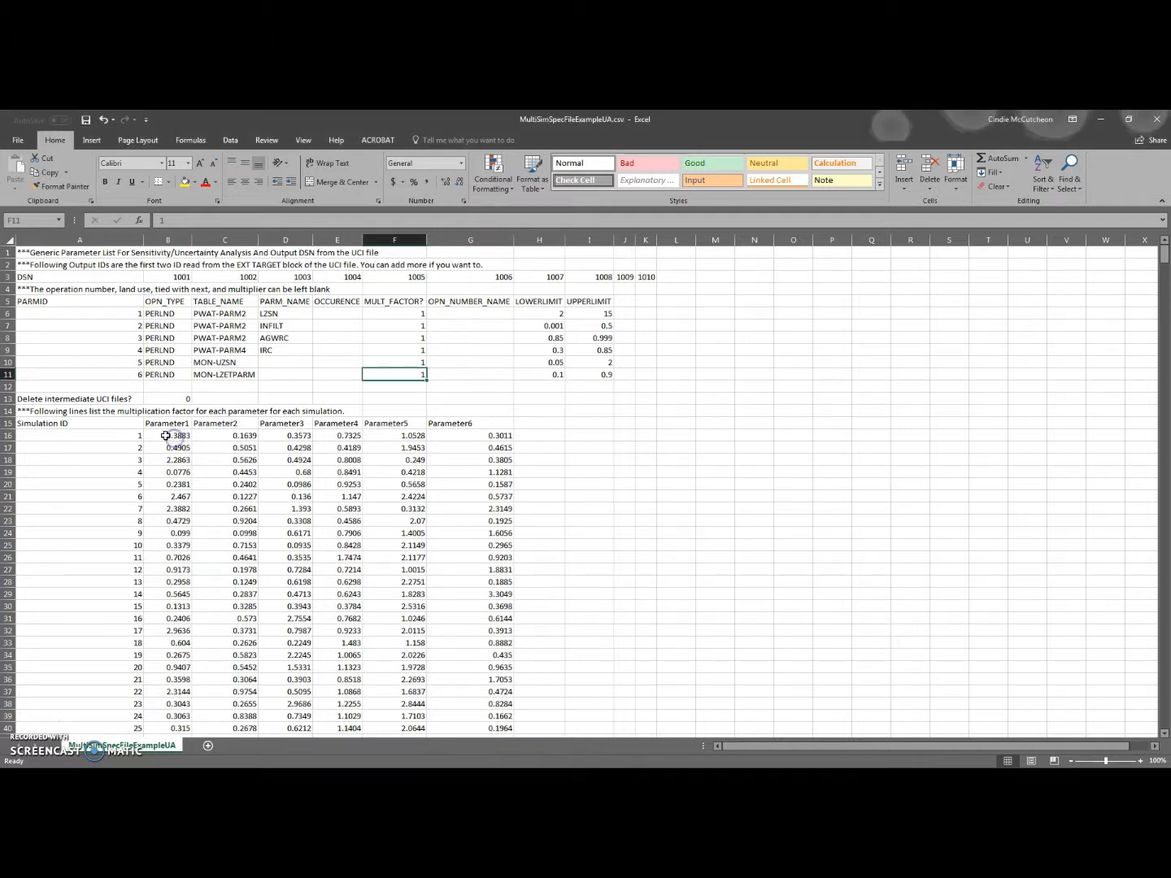
scroll(166, 440, down, 2)
scroll(166, 440, down, 20)
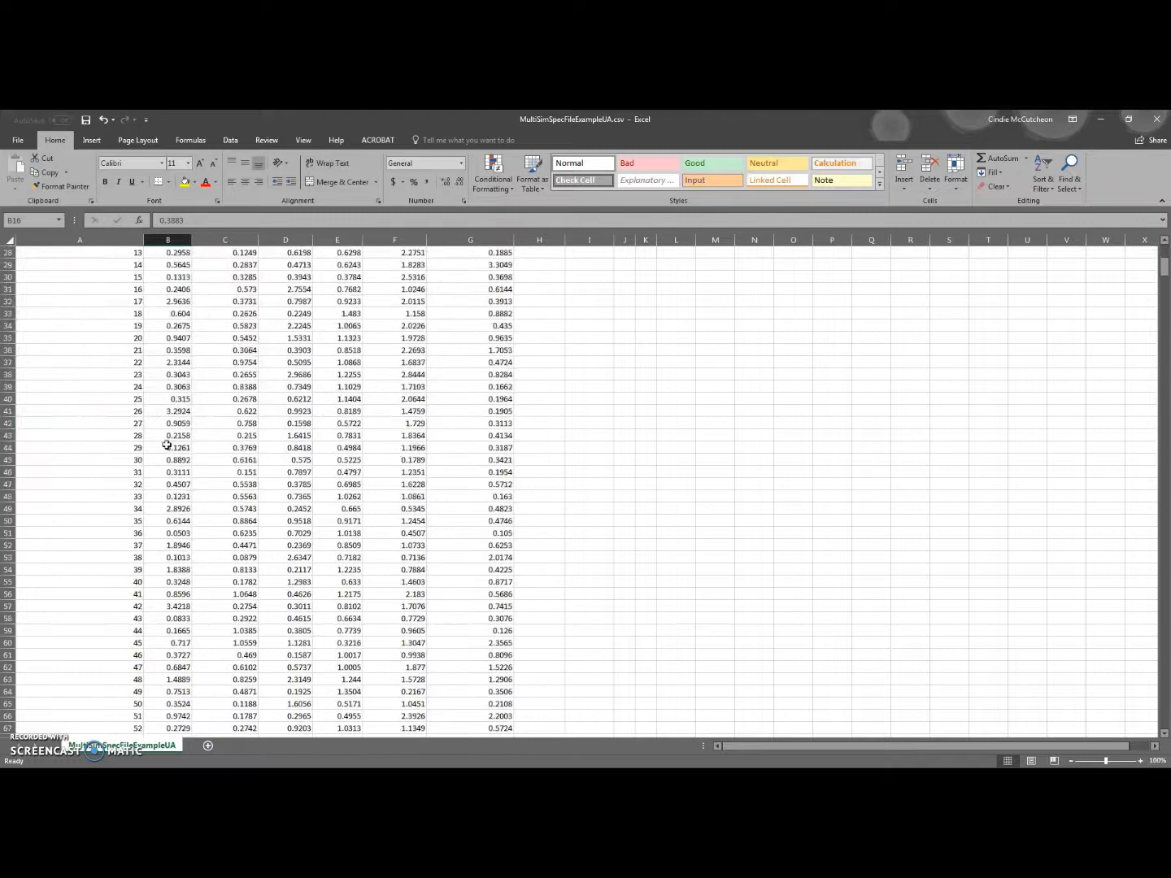
scroll(167, 458, down, 15)
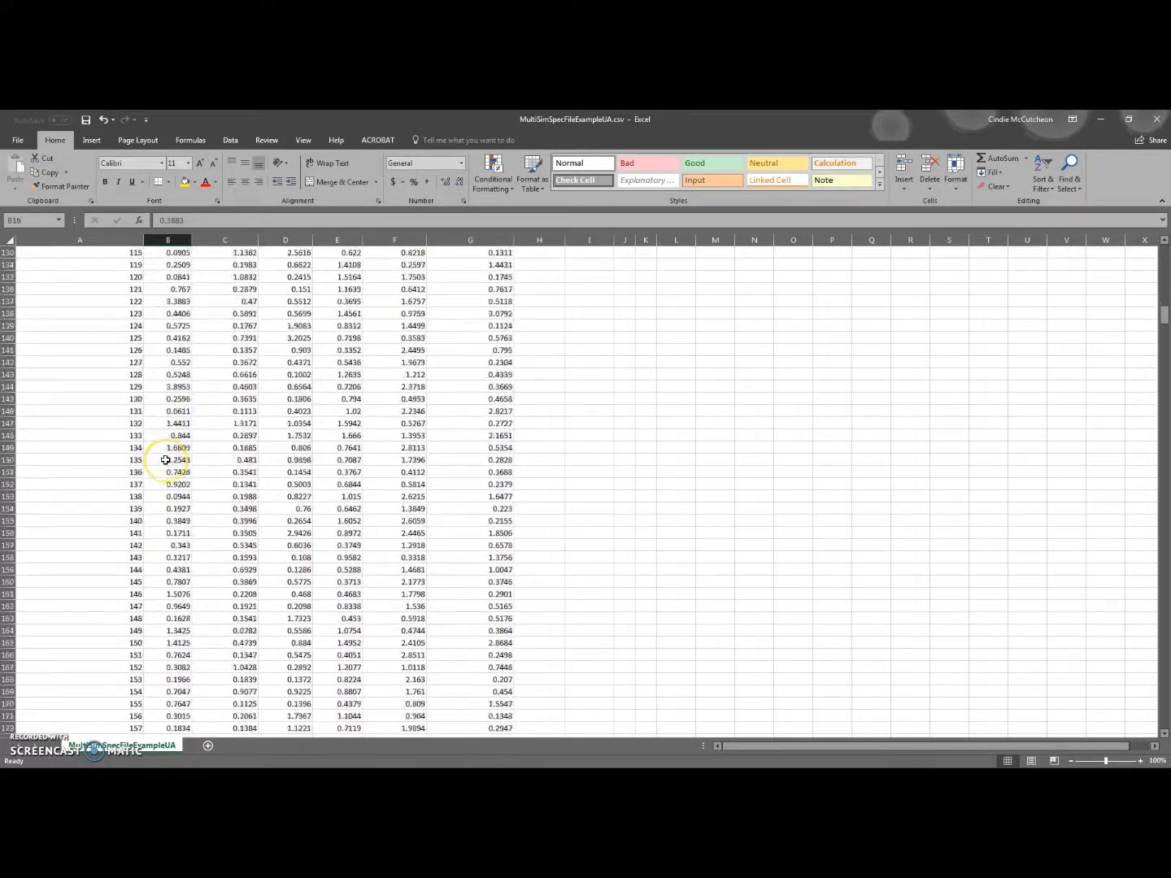
scroll(164, 460, up, 20)
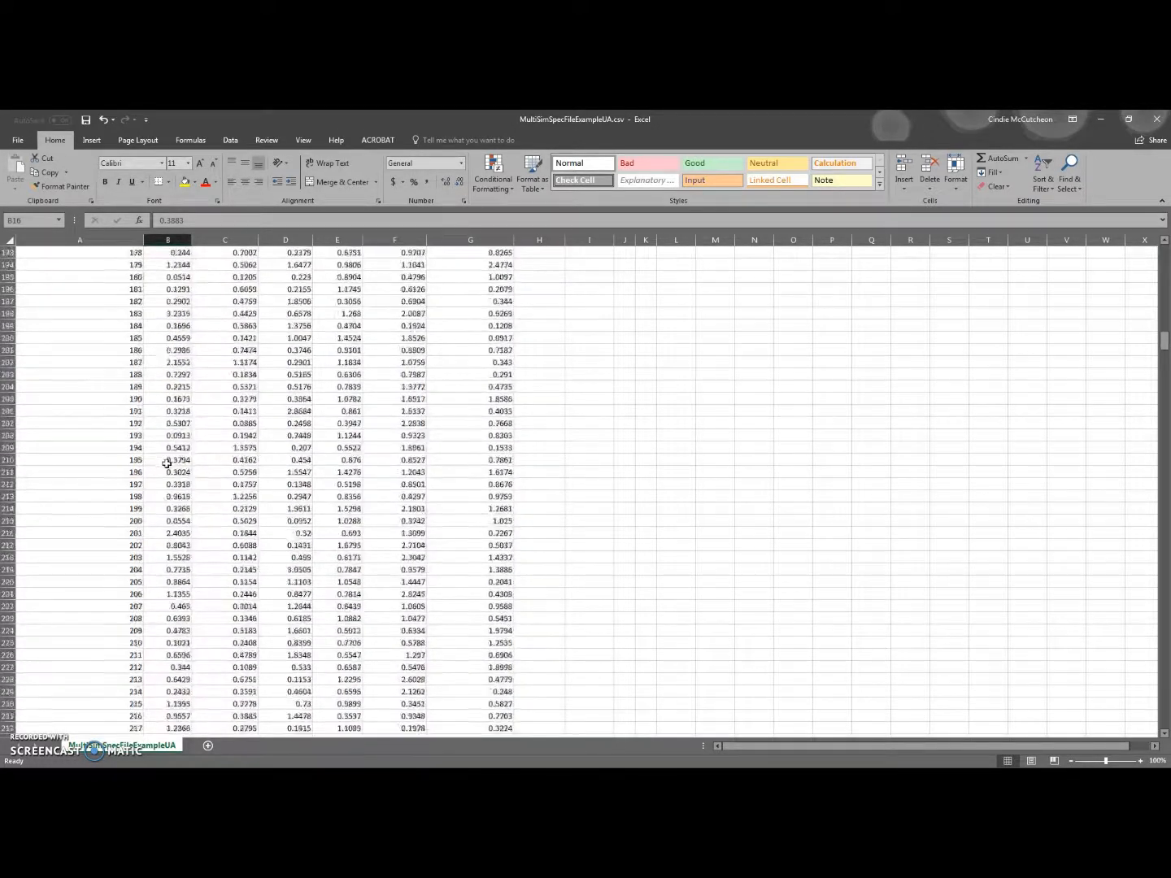